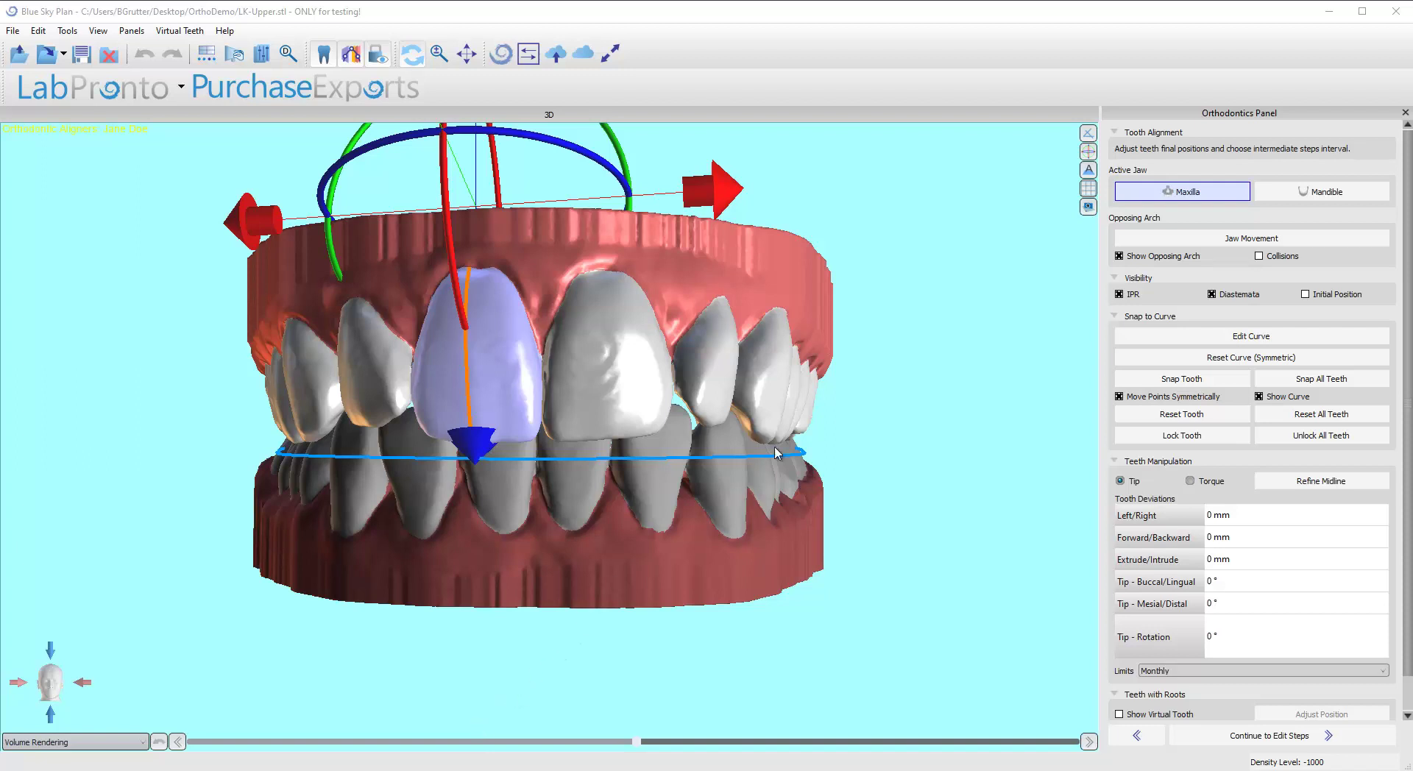
Hide the opposing arch and show the maxillary teeth from the occlusal side.
{"action": "left_click", "coordinate": [1119, 256]}
{"action": "left_click_drag", "start_coordinate": [532, 631], "coordinate": [549, 463]}
{"action": "middle_click_drag", "start_coordinate": [562, 570], "coordinate": [574, 627]}
{"action": "left_click_drag", "start_coordinate": [578, 633], "coordinate": [575, 470]}
{"action": "scroll", "coordinate": [568, 530], "scroll_direction": "down", "scroll_amount": 4}
{"action": "left_click_drag", "start_coordinate": [474, 547], "coordinate": [435, 498]}
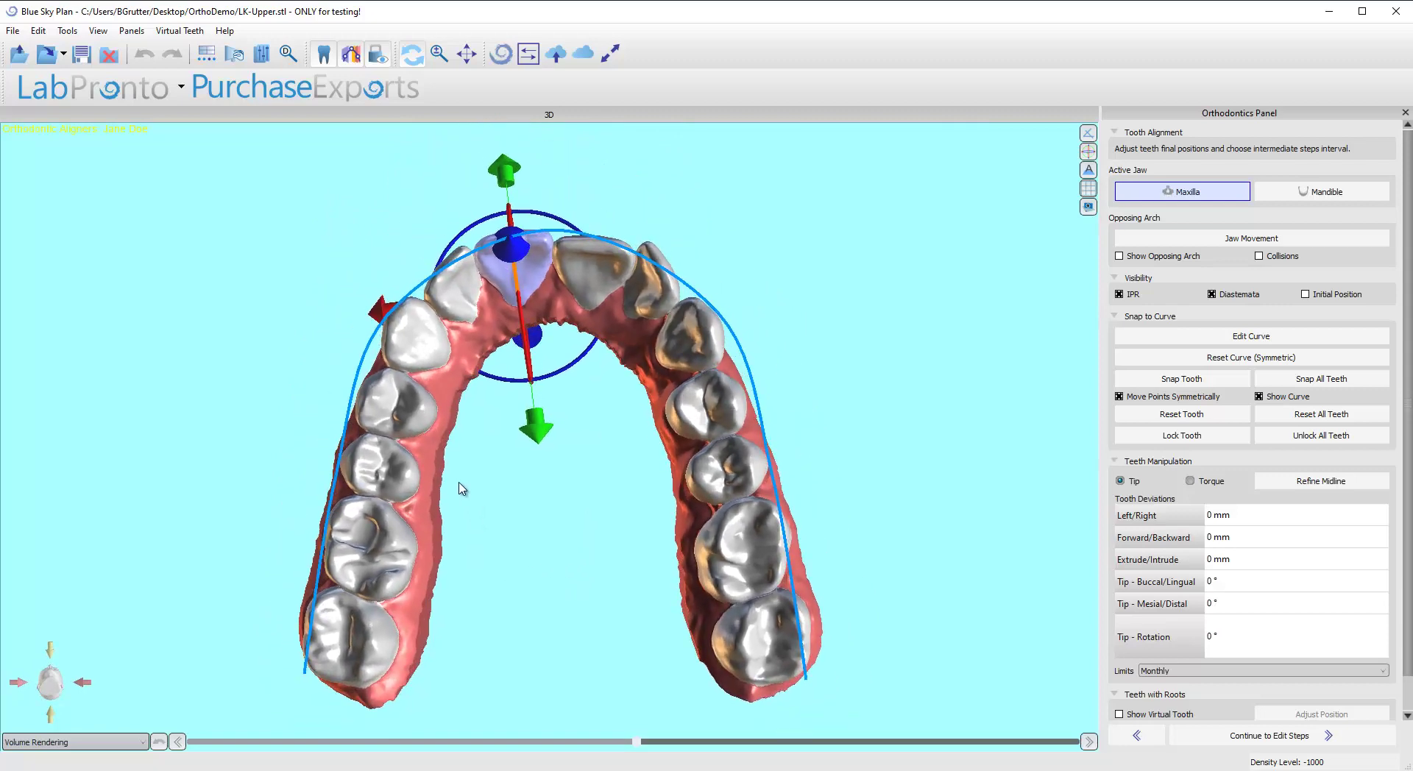
{"action": "mouse_move", "coordinate": [788, 285]}
{"action": "left_mouse_down"}
{"action": "mouse_move", "coordinate": [817, 329]}
{"action": "mouse_move", "coordinate": [792, 302]}
{"action": "left_mouse_up"}
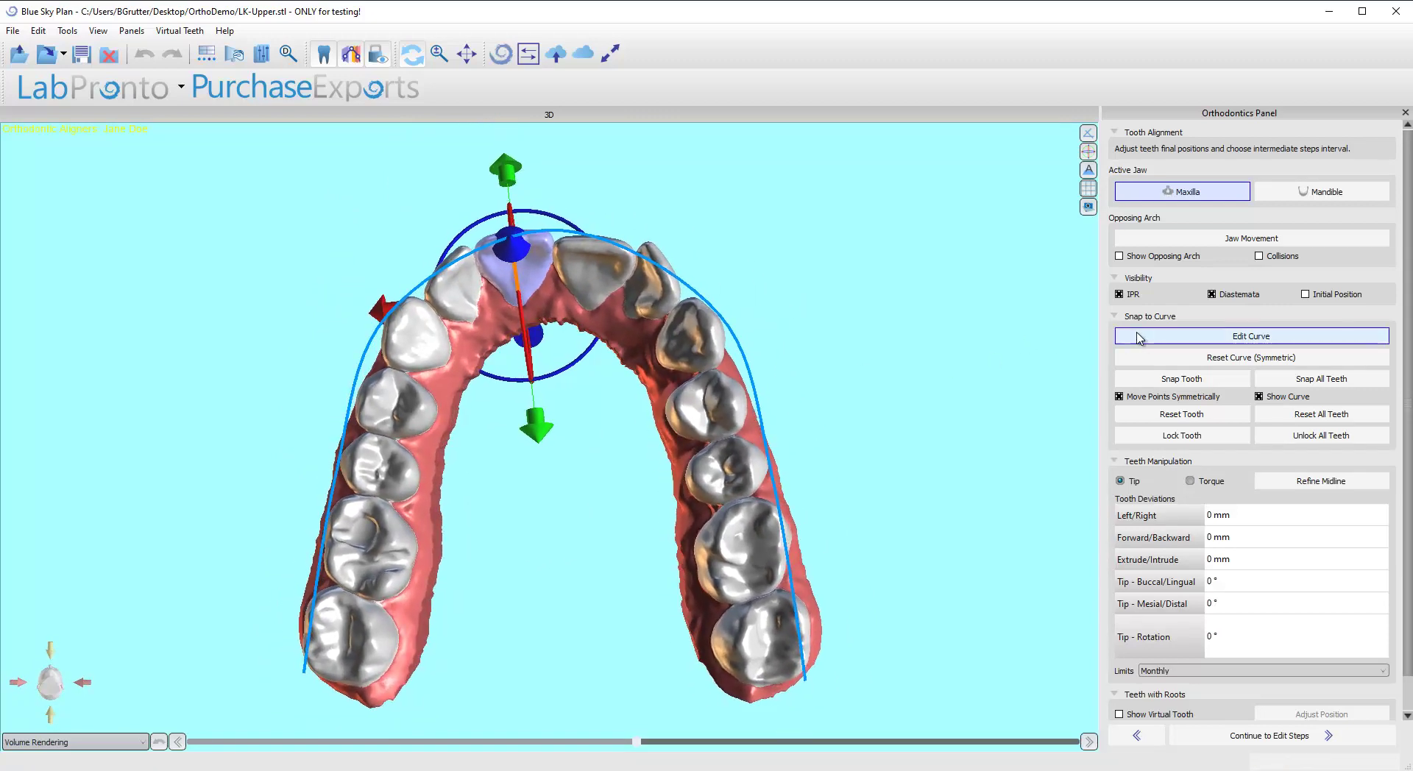
Start editing the snap curve, reset it asymmetrically with symmetric point movement off, and turn symmetric movement back on.
{"action": "left_click", "coordinate": [1222, 338]}
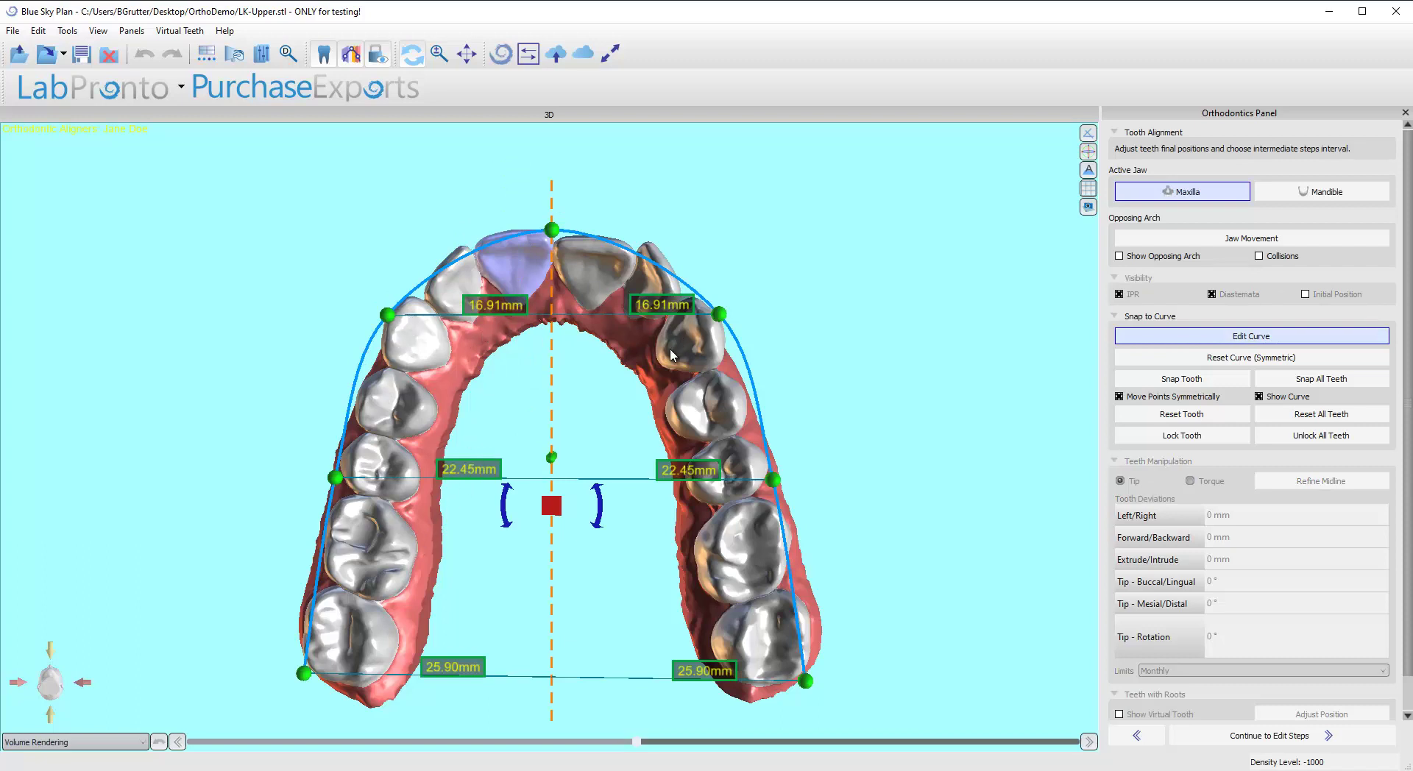
{"action": "left_click", "coordinate": [1119, 396]}
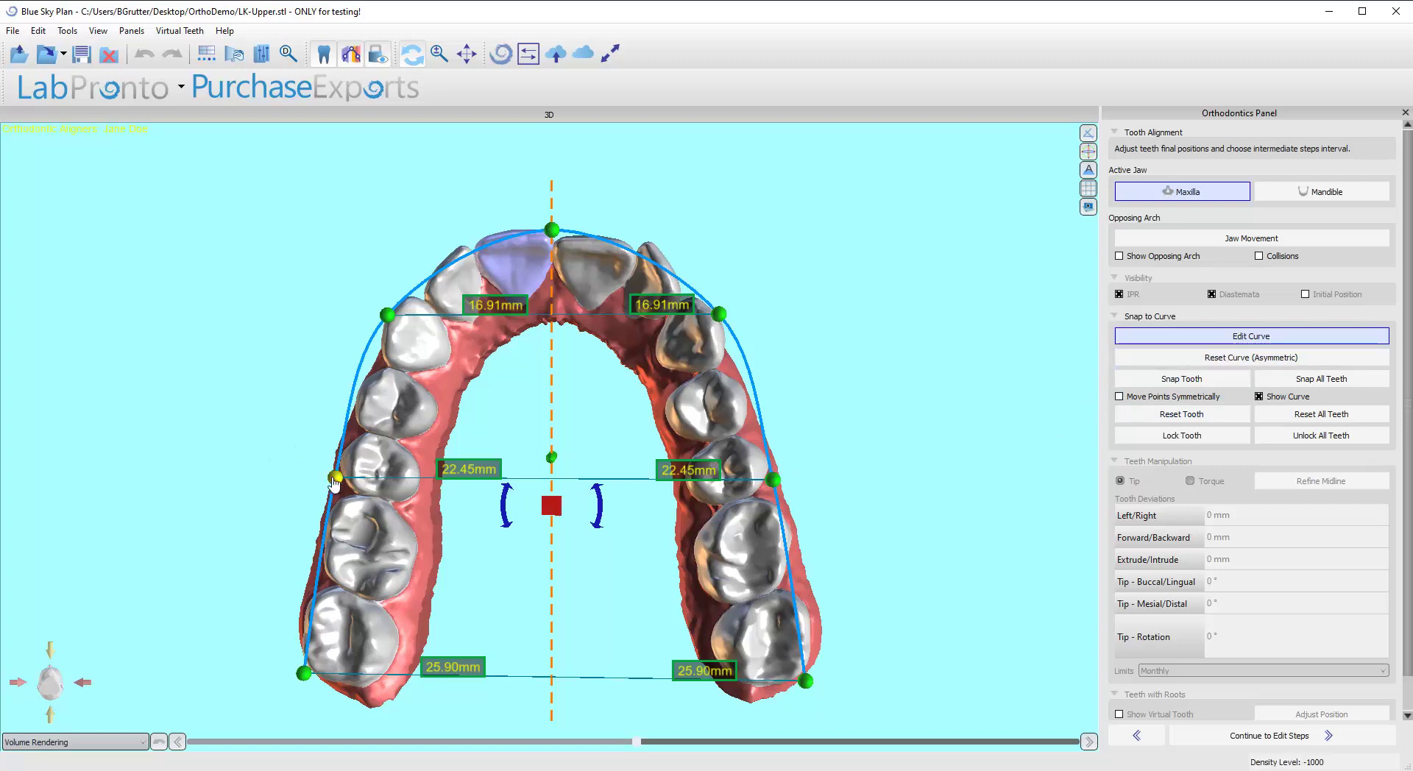
{"action": "mouse_move", "coordinate": [335, 478]}
{"action": "left_mouse_down"}
{"action": "mouse_move", "coordinate": [258, 481]}
{"action": "mouse_move", "coordinate": [329, 490]}
{"action": "left_mouse_up"}
{"action": "left_click", "coordinate": [1213, 358]}
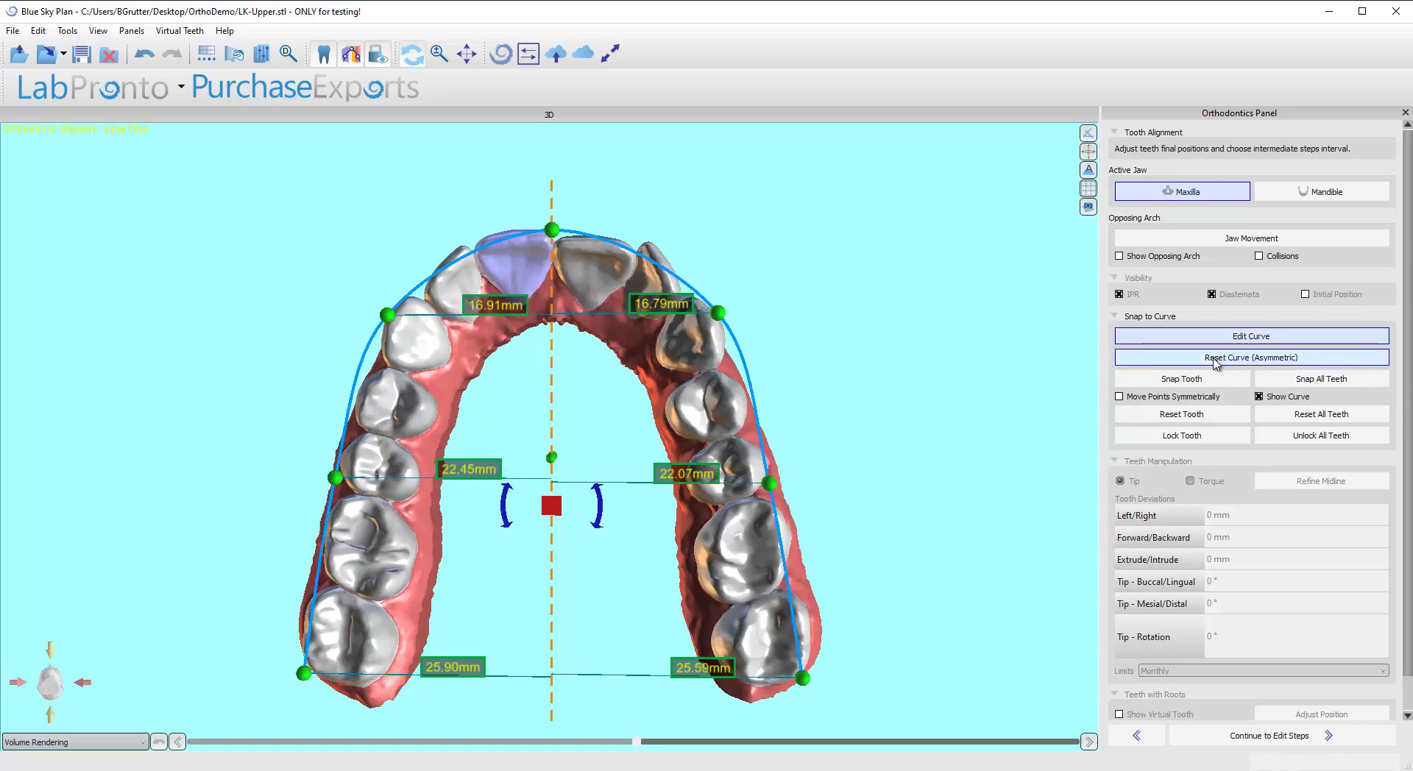
{"action": "left_click", "coordinate": [1120, 397]}
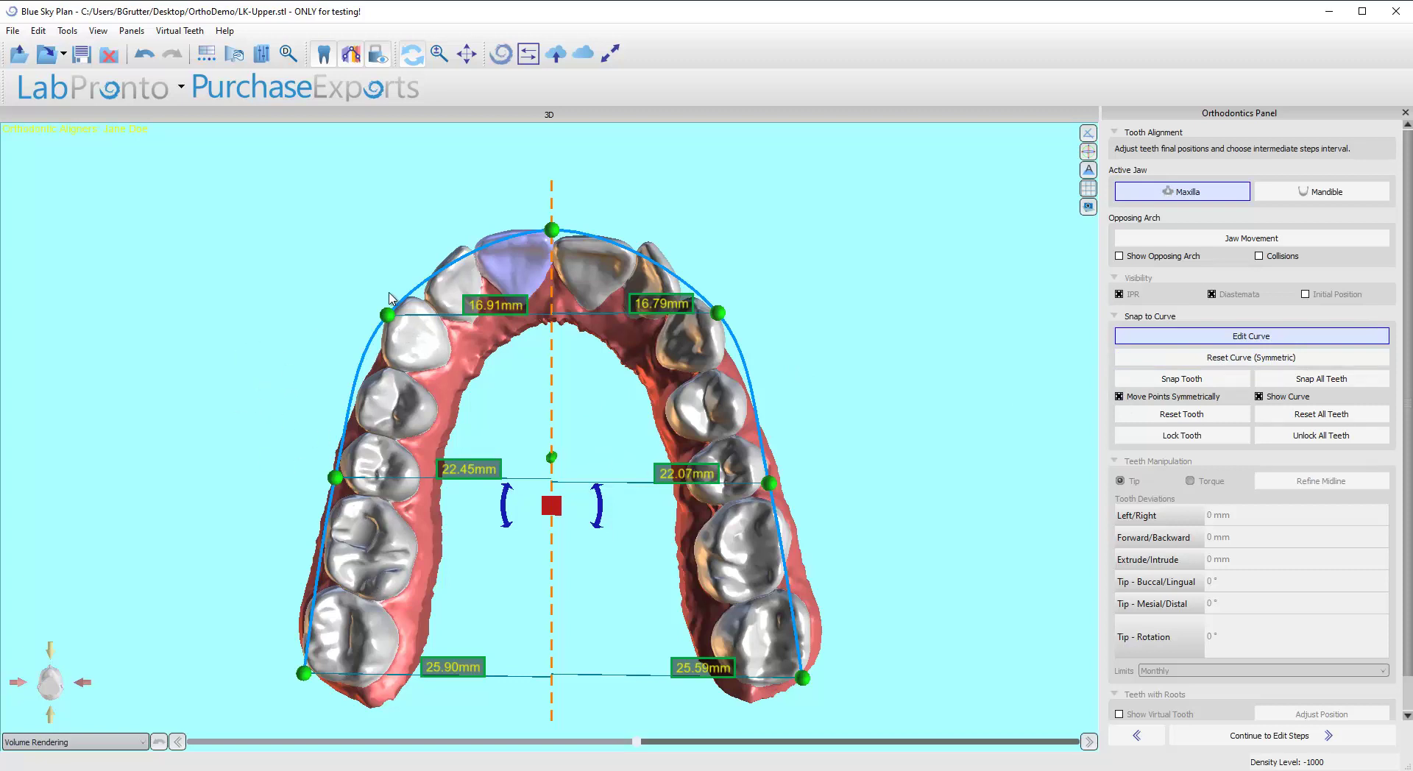
Move the curve's control points symmetrically to about 16.14 mm from the midline at the canines and 22.14 mm at the second premolars.
{"action": "left_click_drag", "start_coordinate": [393, 313], "coordinate": [400, 309]}
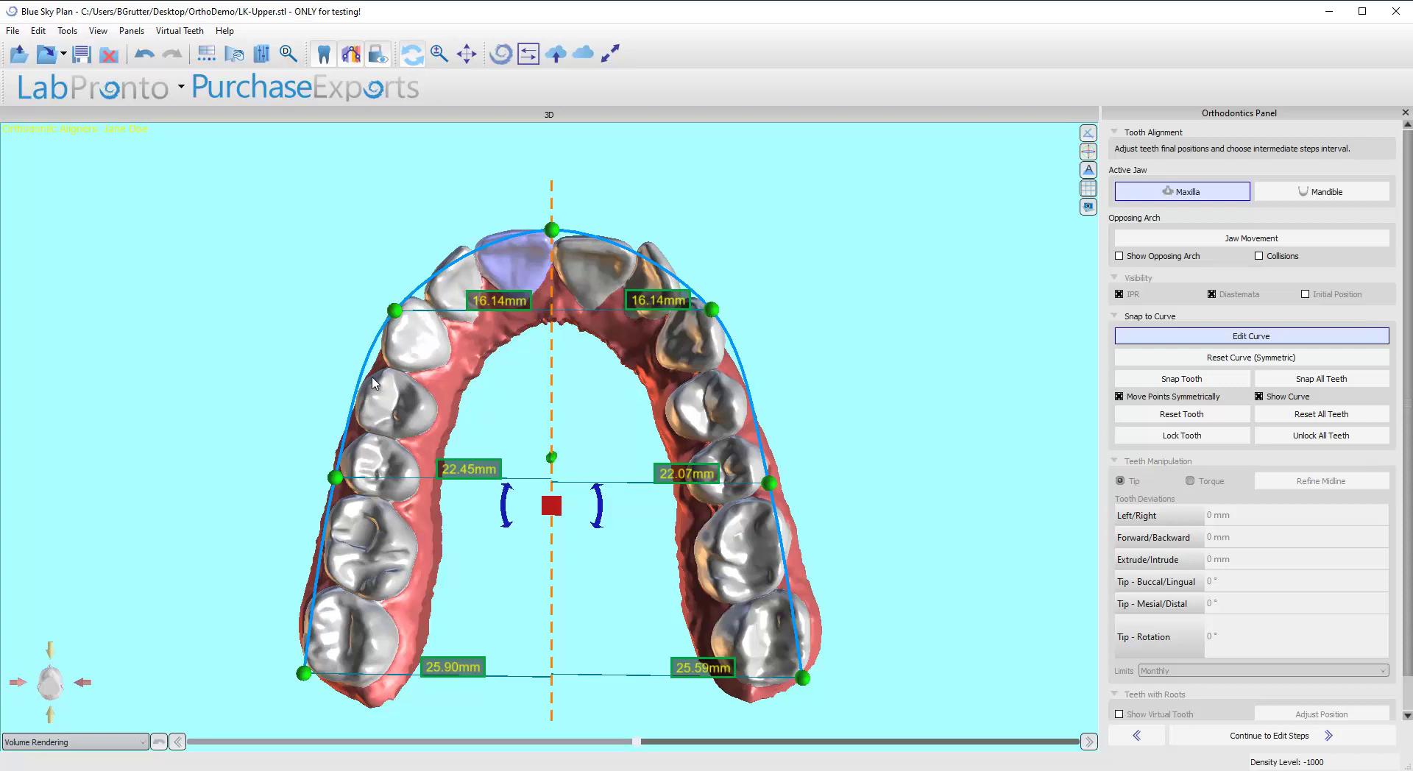
{"action": "left_click_drag", "start_coordinate": [337, 479], "coordinate": [340, 480]}
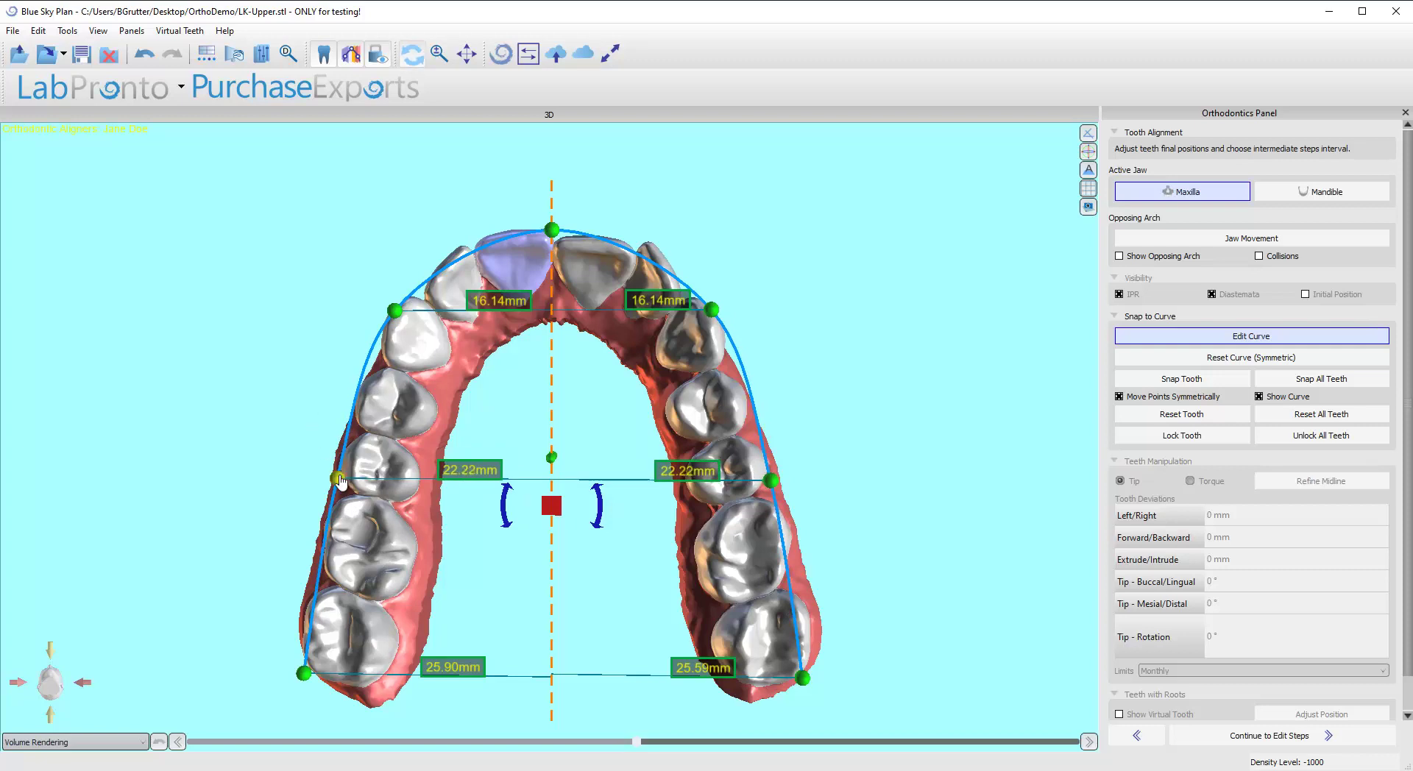
{"action": "left_click_drag", "start_coordinate": [341, 477], "coordinate": [338, 481]}
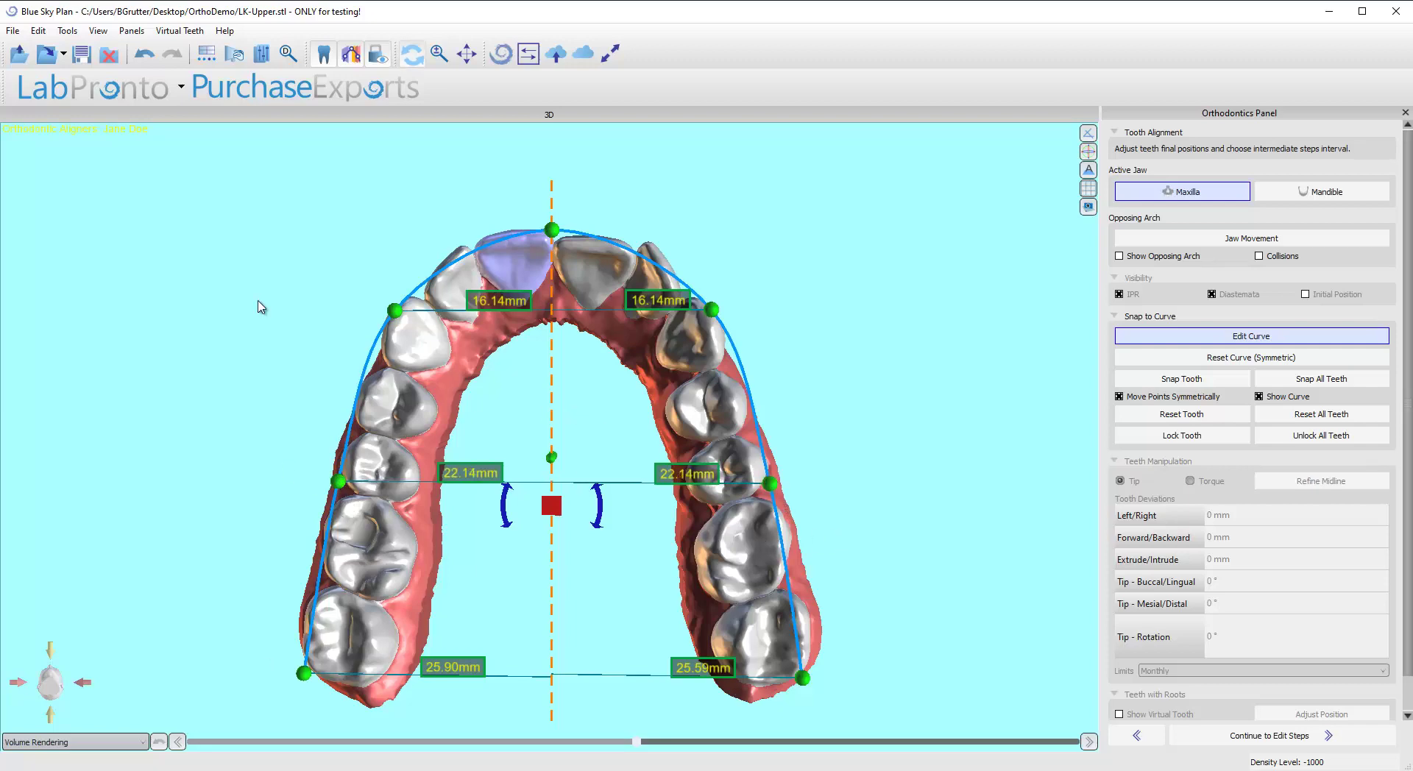
Try rotating the whole snap curve about its centre, and undo the rotation.
{"action": "left_click_drag", "start_coordinate": [262, 306], "coordinate": [441, 267]}
{"action": "left_click_drag", "start_coordinate": [618, 199], "coordinate": [633, 148]}
{"action": "left_click_drag", "start_coordinate": [595, 610], "coordinate": [634, 471]}
{"action": "left_click_drag", "start_coordinate": [476, 177], "coordinate": [515, 117]}
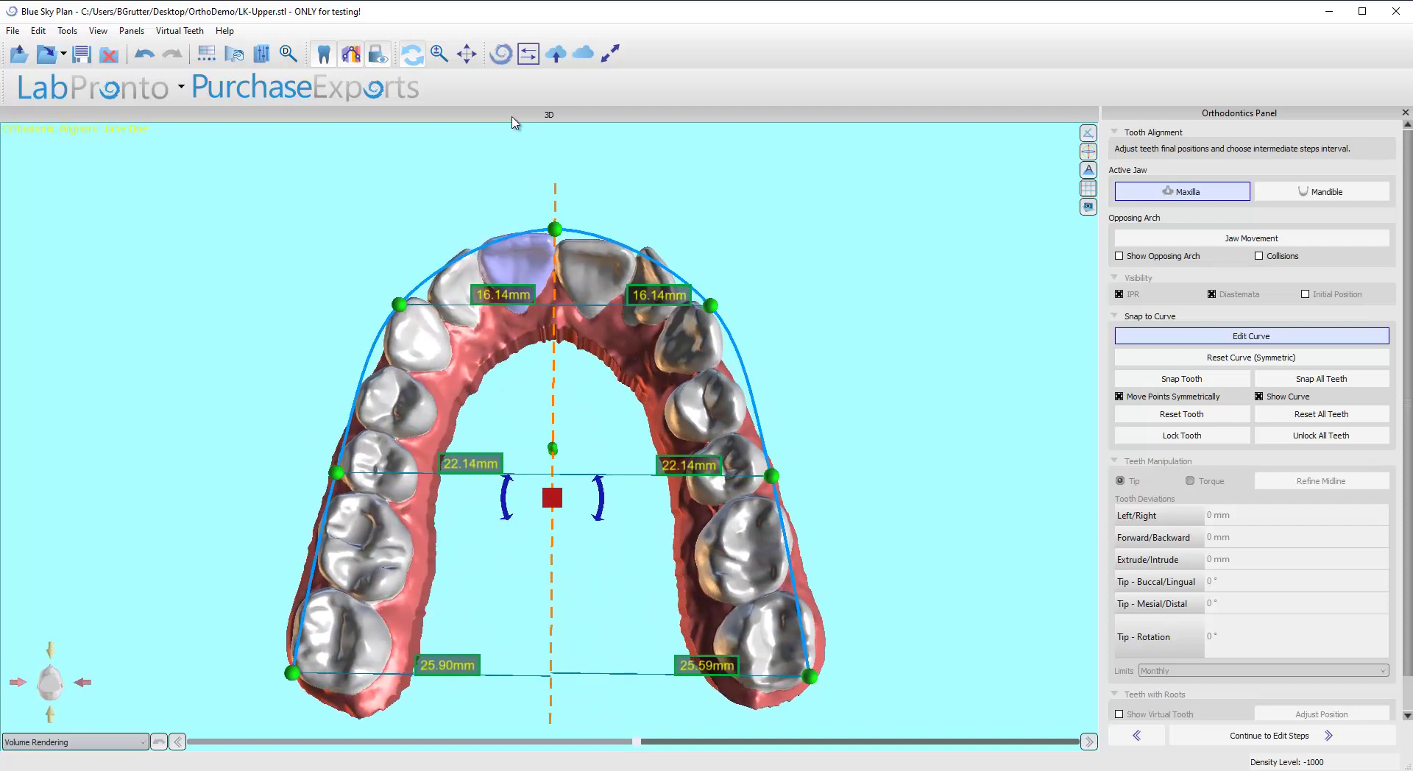
{"action": "left_click_drag", "start_coordinate": [833, 443], "coordinate": [875, 420]}
{"action": "left_click_drag", "start_coordinate": [564, 501], "coordinate": [561, 558]}
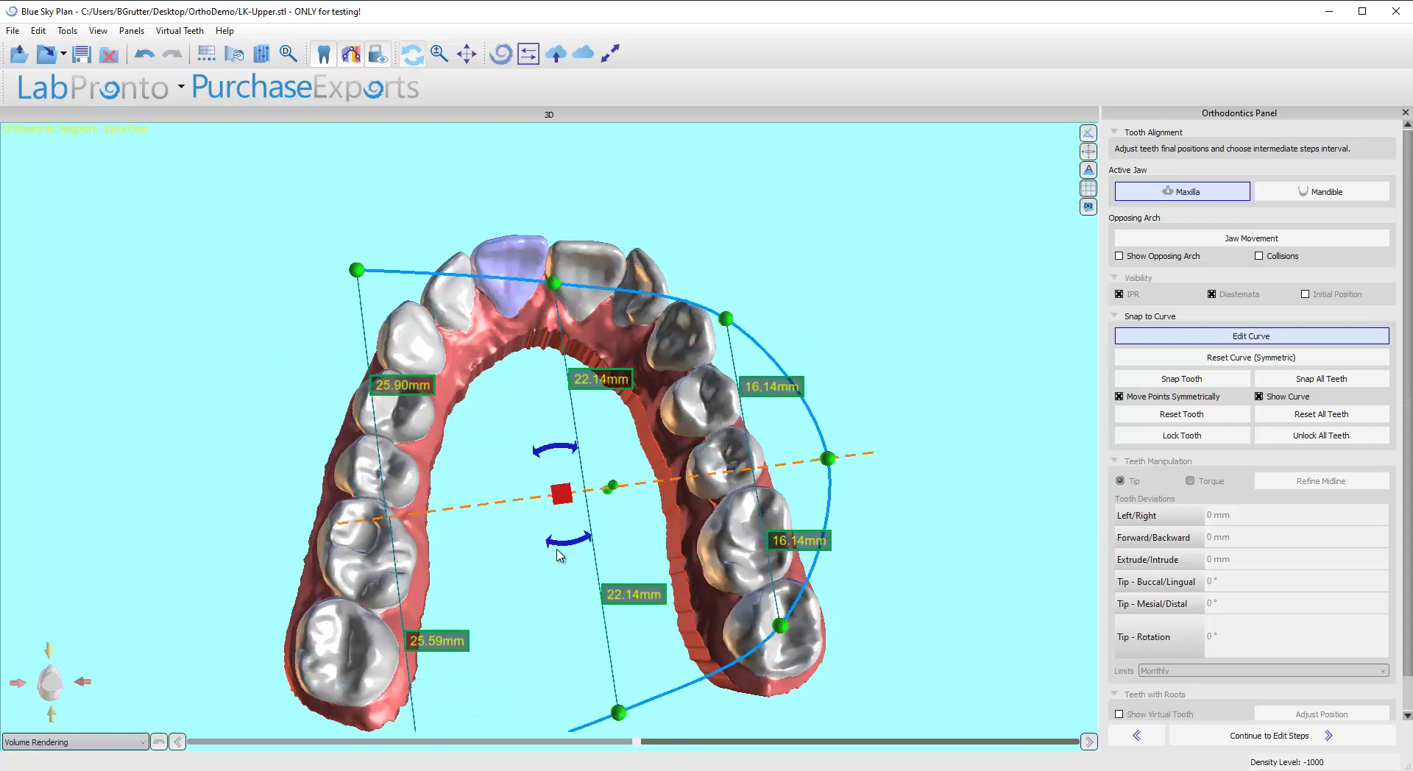
{"action": "key", "text": "ctrl+z"}
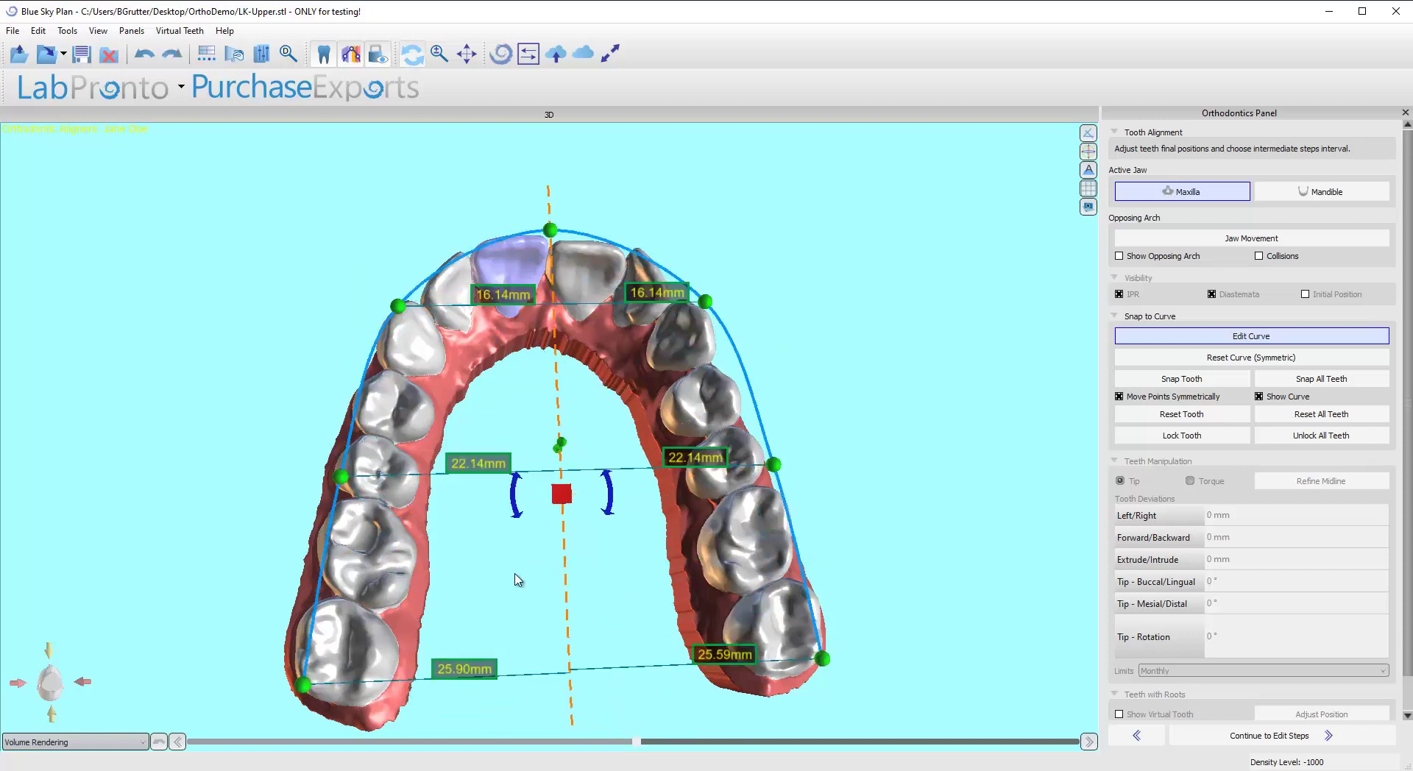
Try pulling the curve's middle control points inward to about 14.6 mm from the midline, and undo the change.
{"action": "left_click_drag", "start_coordinate": [515, 574], "coordinate": [489, 571]}
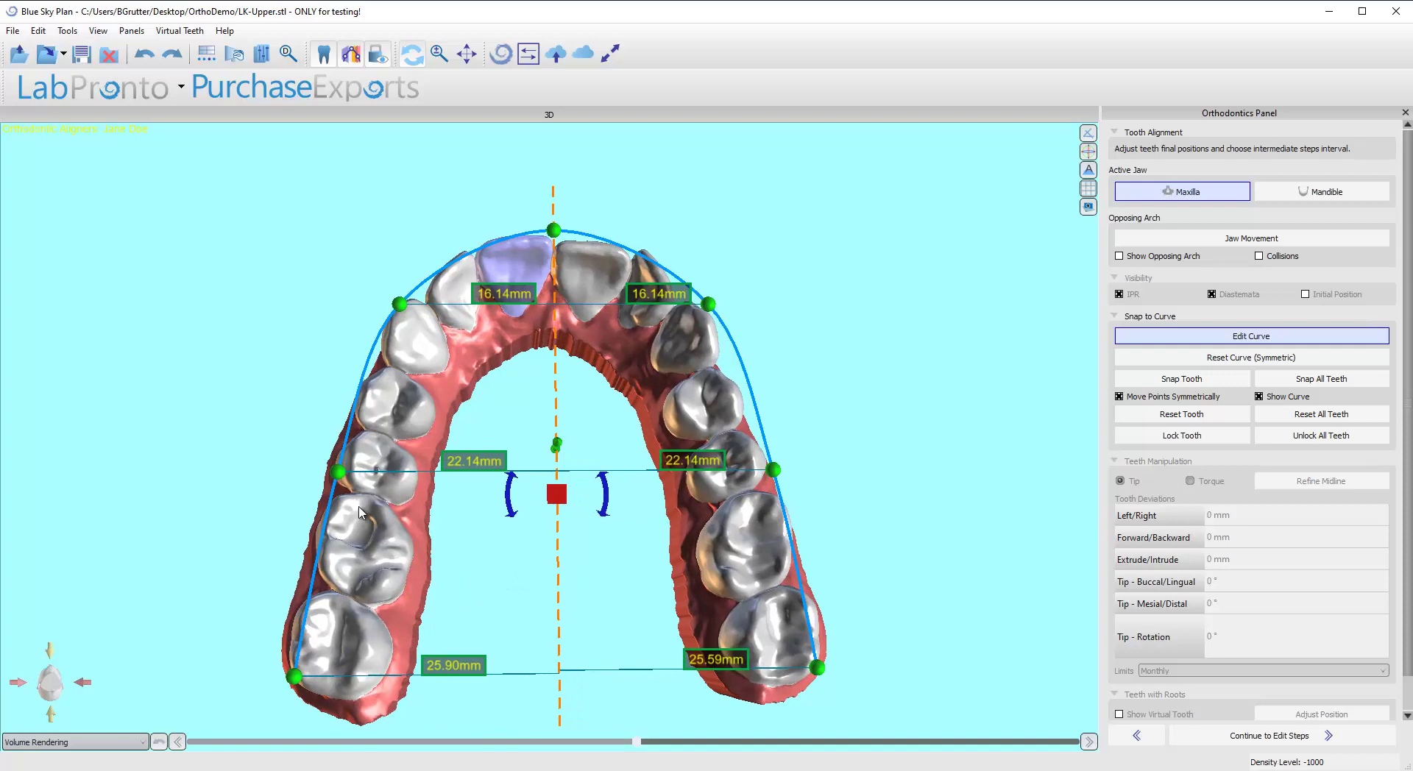
{"action": "left_click_drag", "start_coordinate": [343, 480], "coordinate": [415, 549]}
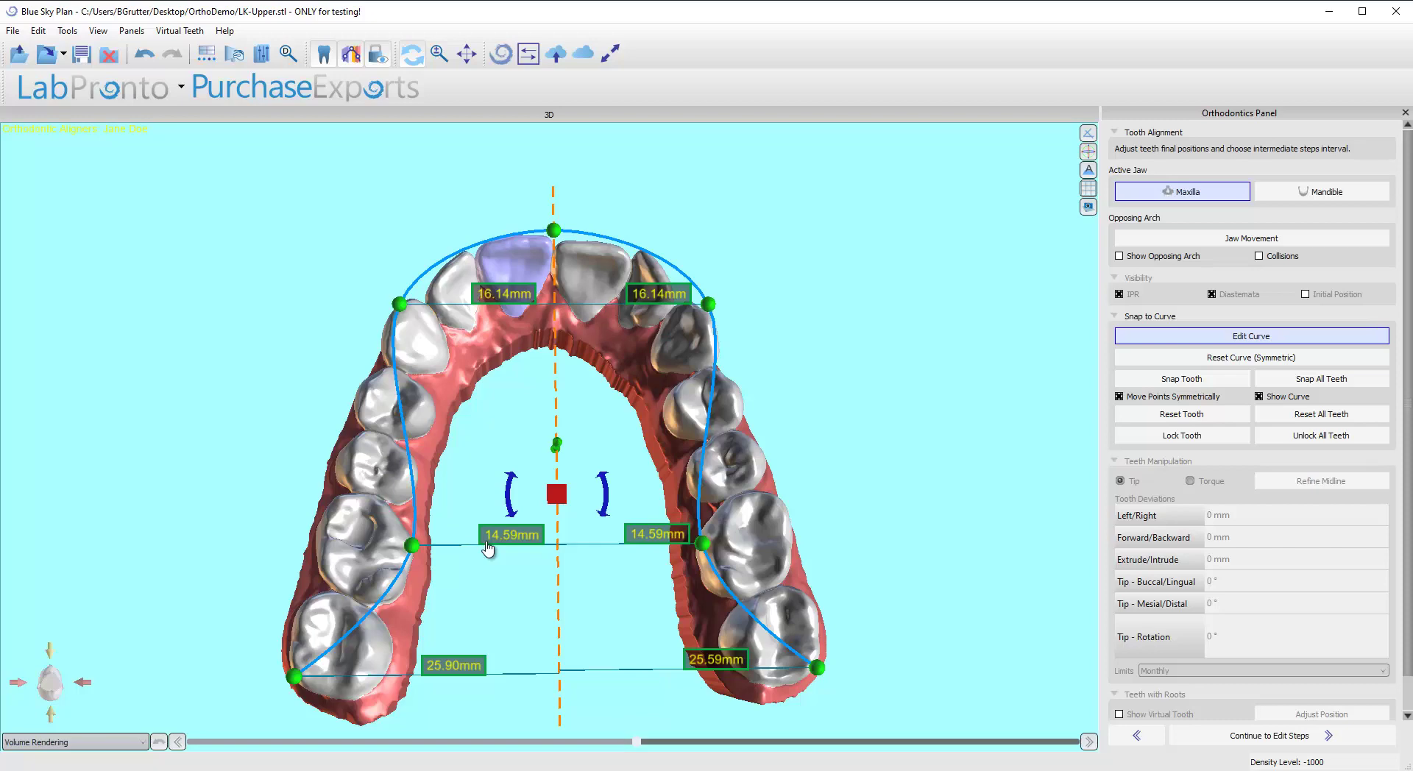
{"action": "left_click_drag", "start_coordinate": [450, 471], "coordinate": [423, 567]}
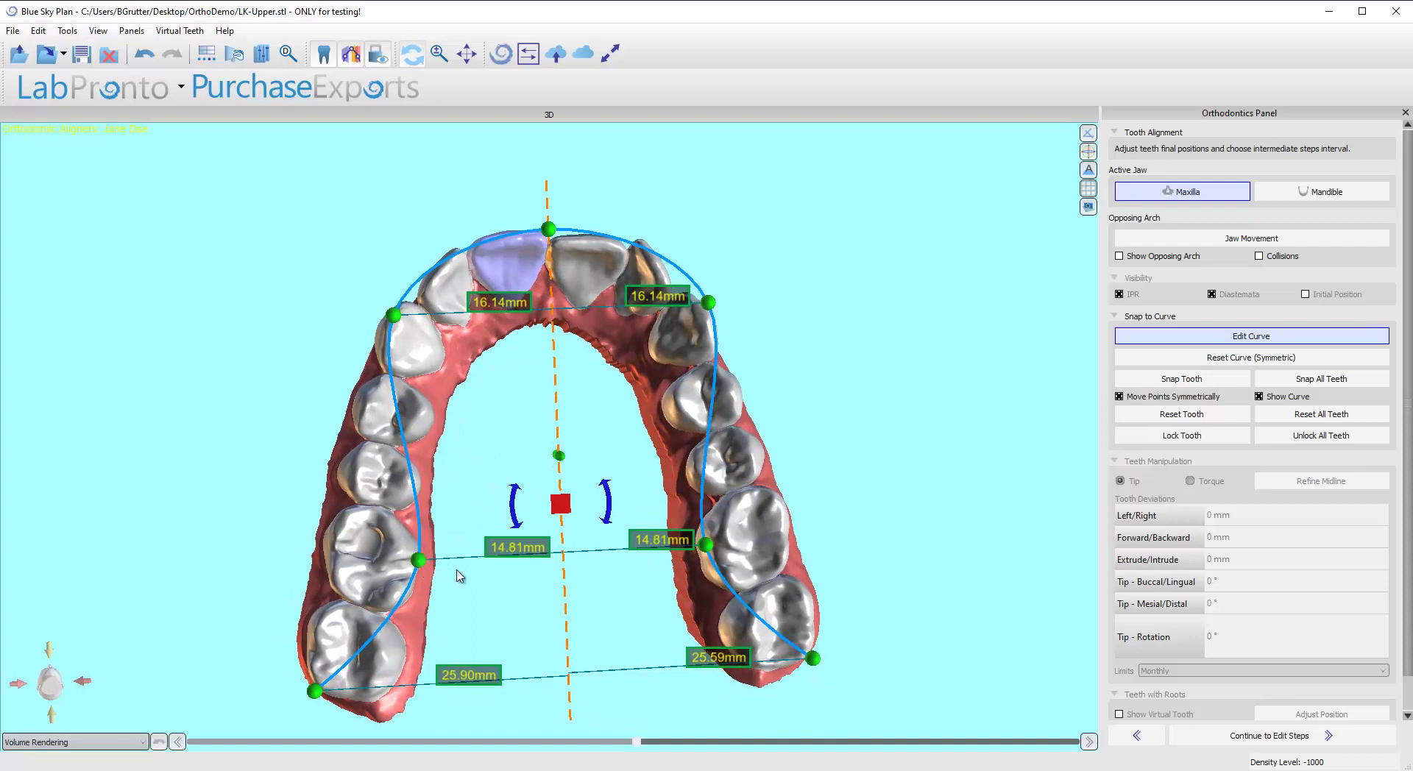
{"action": "key", "text": "ctrl+z"}
{"action": "key", "text": "ctrl+z"}
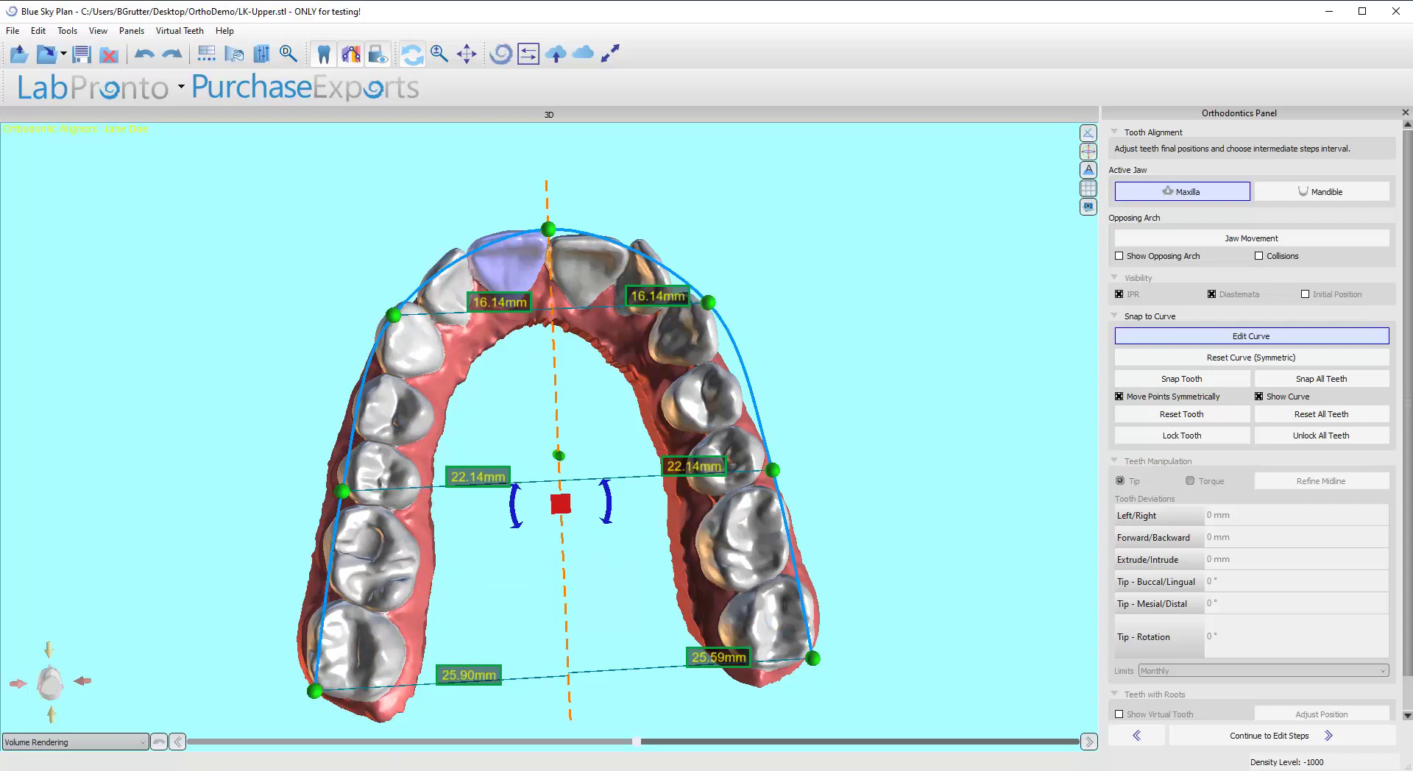
Lock the rearmost molar on both sides of the maxilla and finish editing the curve.
{"action": "left_click", "coordinate": [375, 644]}
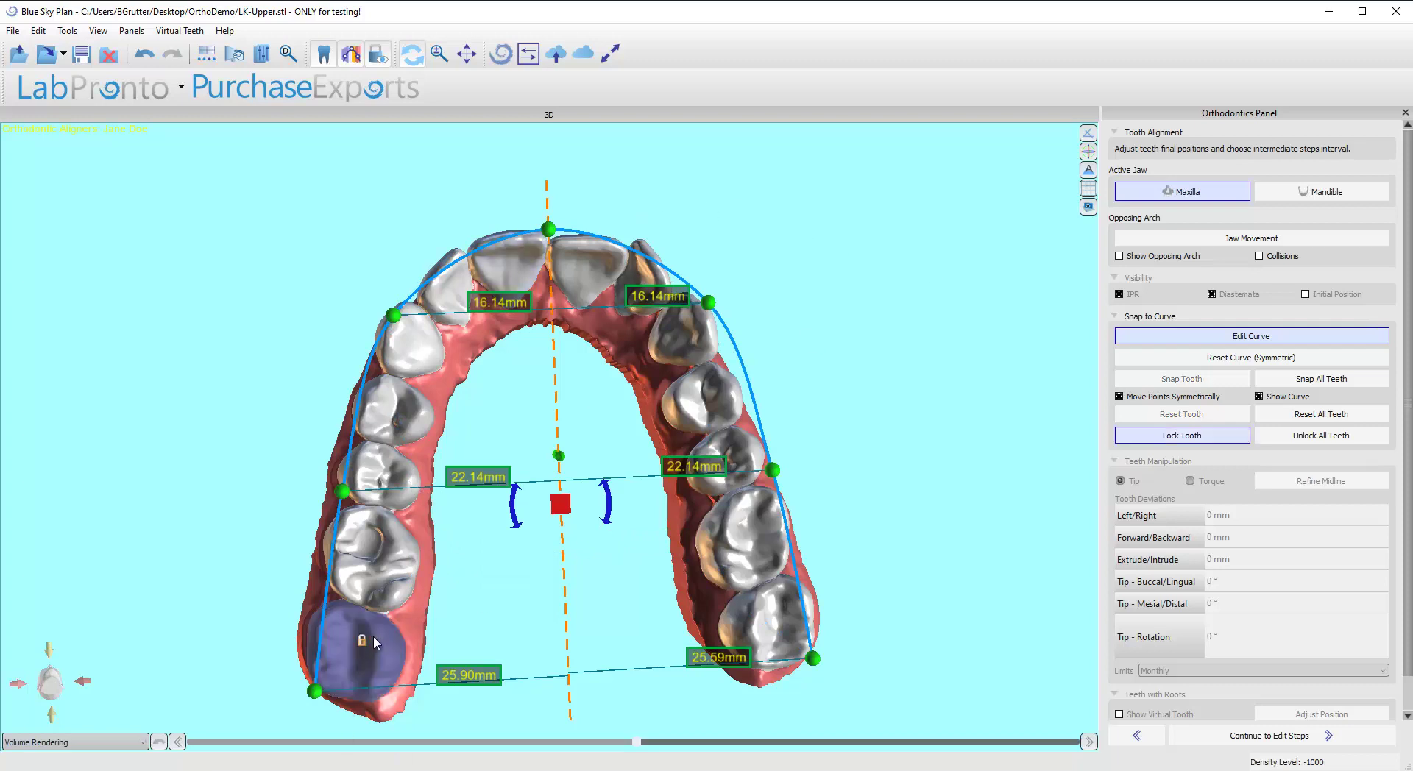
{"action": "left_click", "coordinate": [760, 627]}
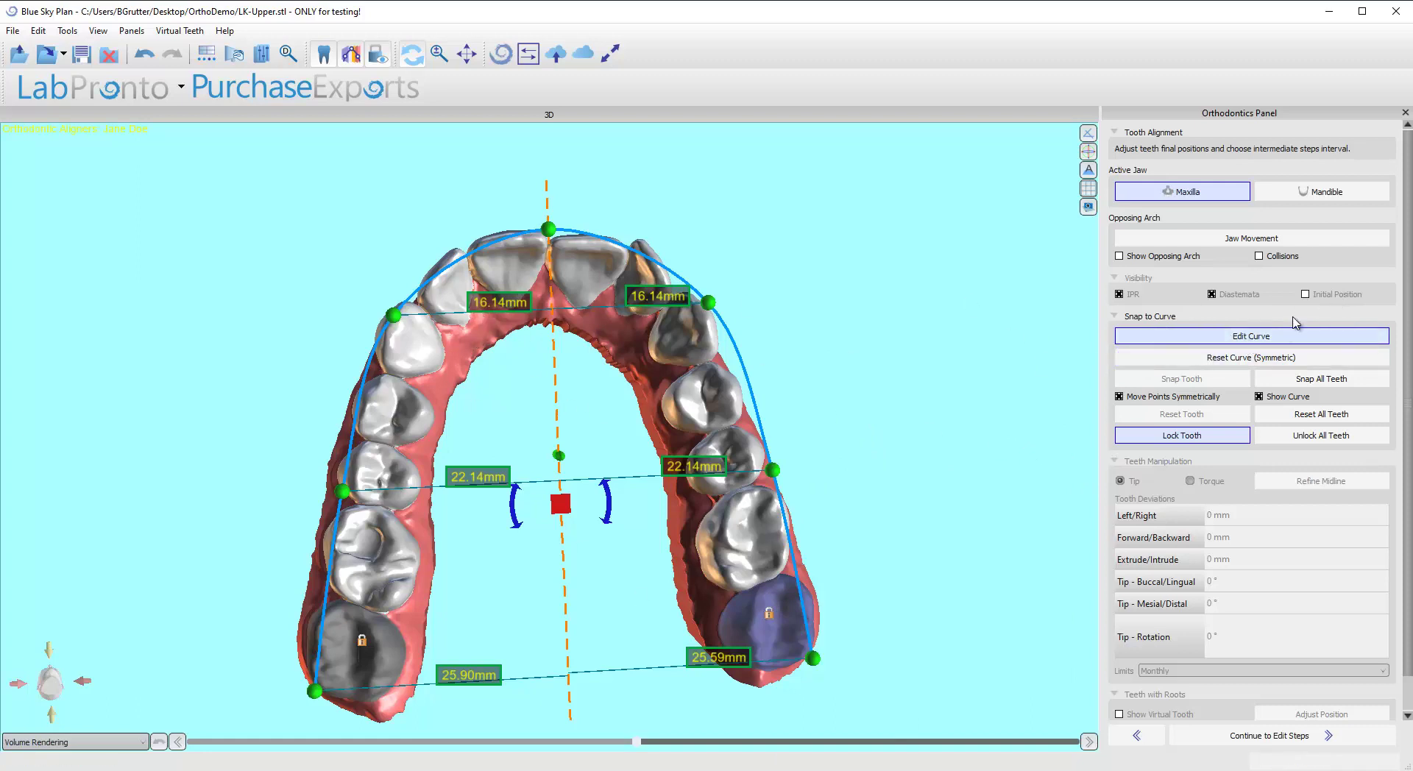
{"action": "left_click", "coordinate": [1241, 338]}
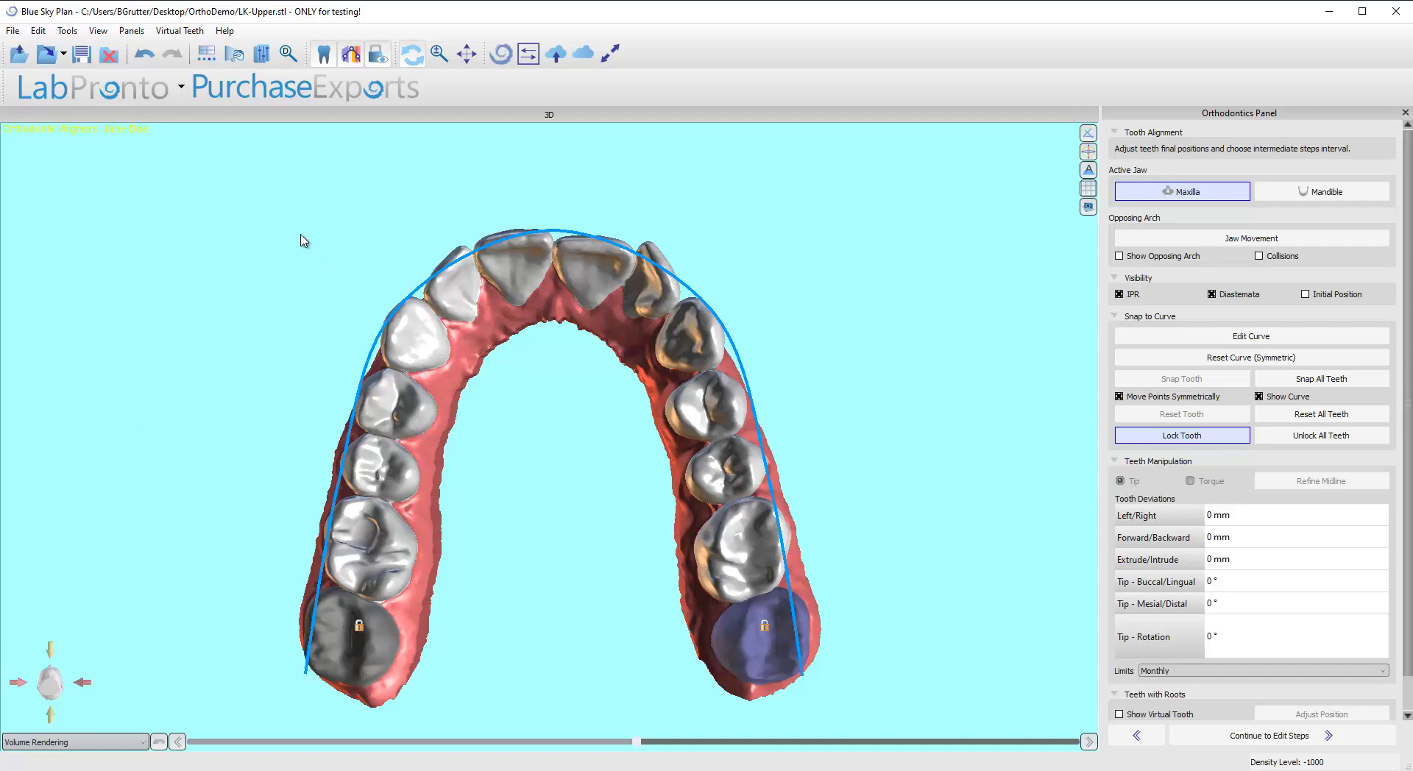
Examine the maximal allowed IPR limits for anterior and posterior teeth in the orthodontics preferences.
{"action": "left_click", "coordinate": [68, 31]}
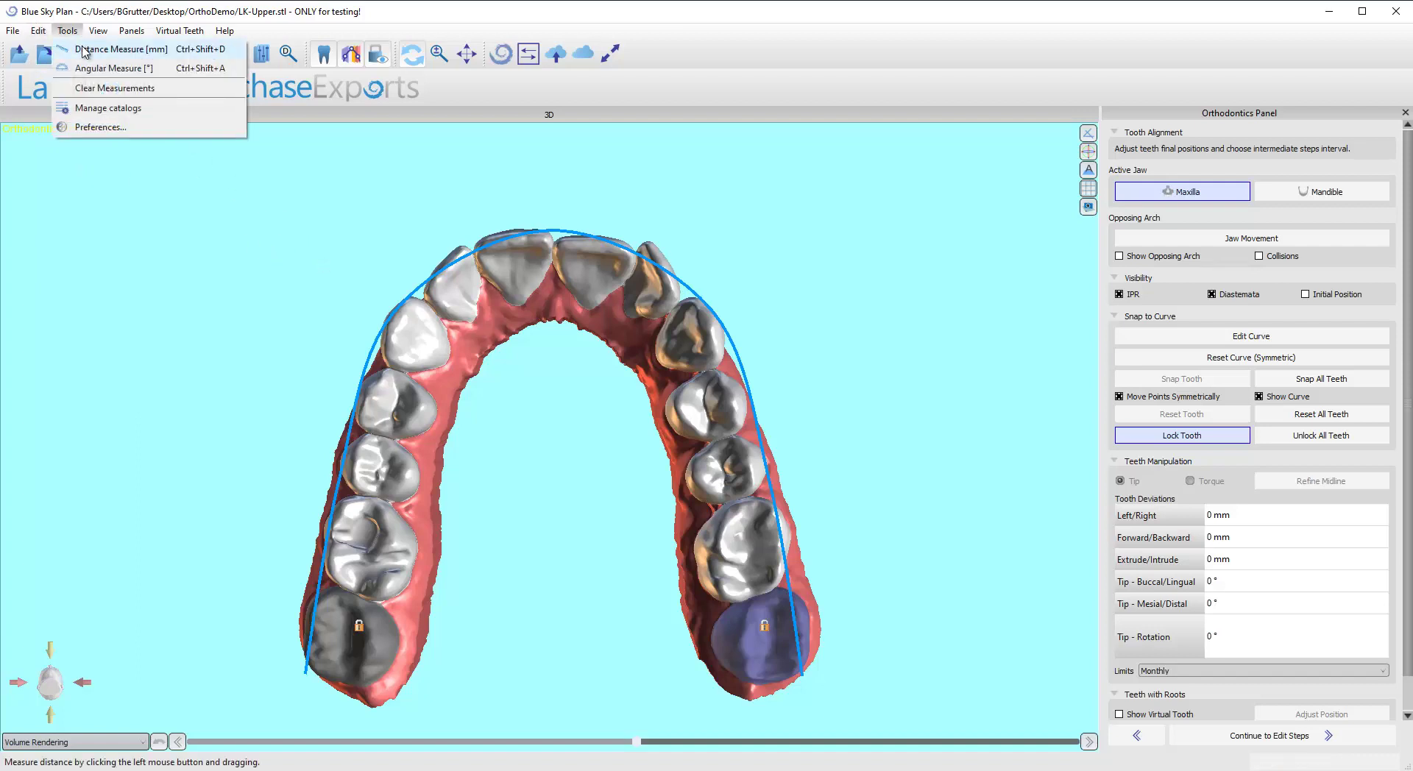
{"action": "left_click", "coordinate": [84, 127]}
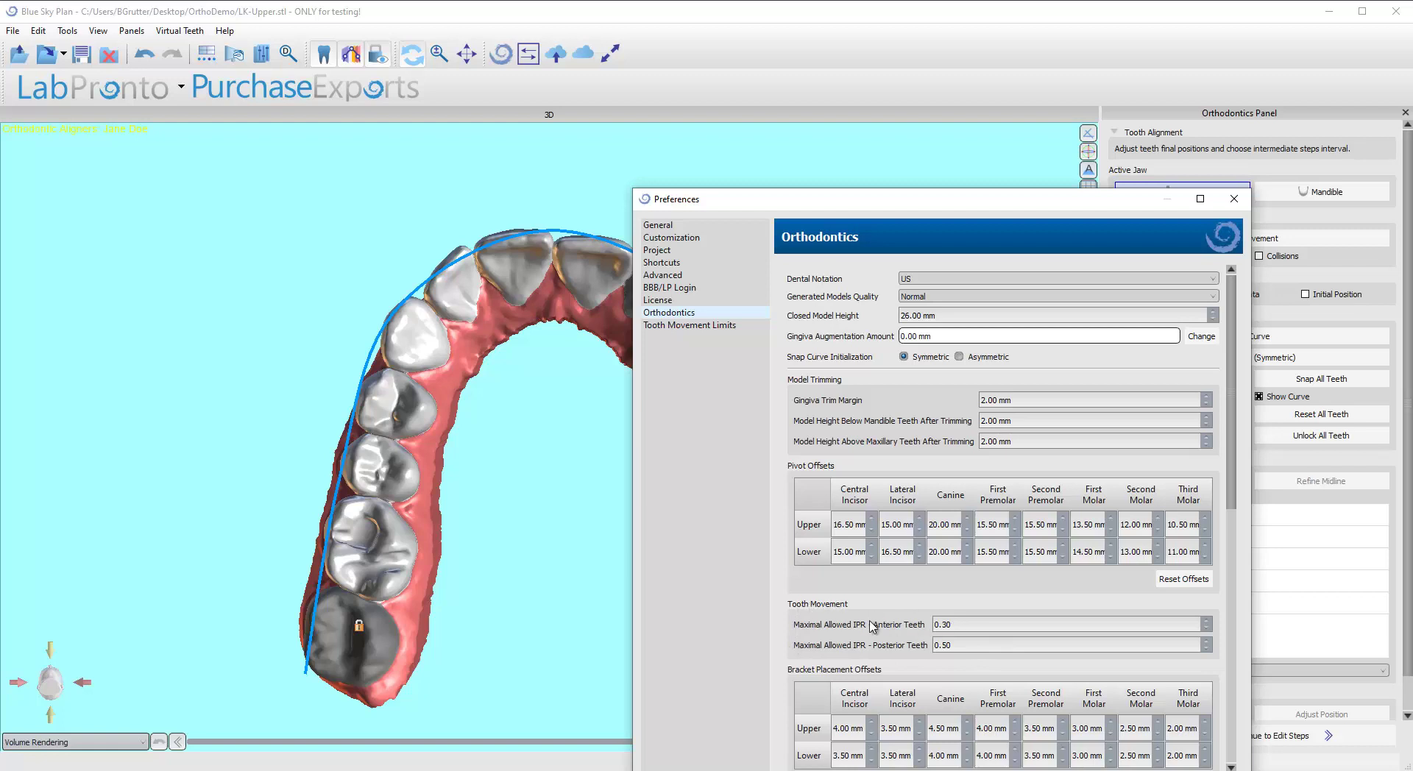
{"action": "mouse_move", "coordinate": [873, 627]}
{"action": "left_click_drag", "start_coordinate": [1042, 204], "coordinate": [985, 121]}
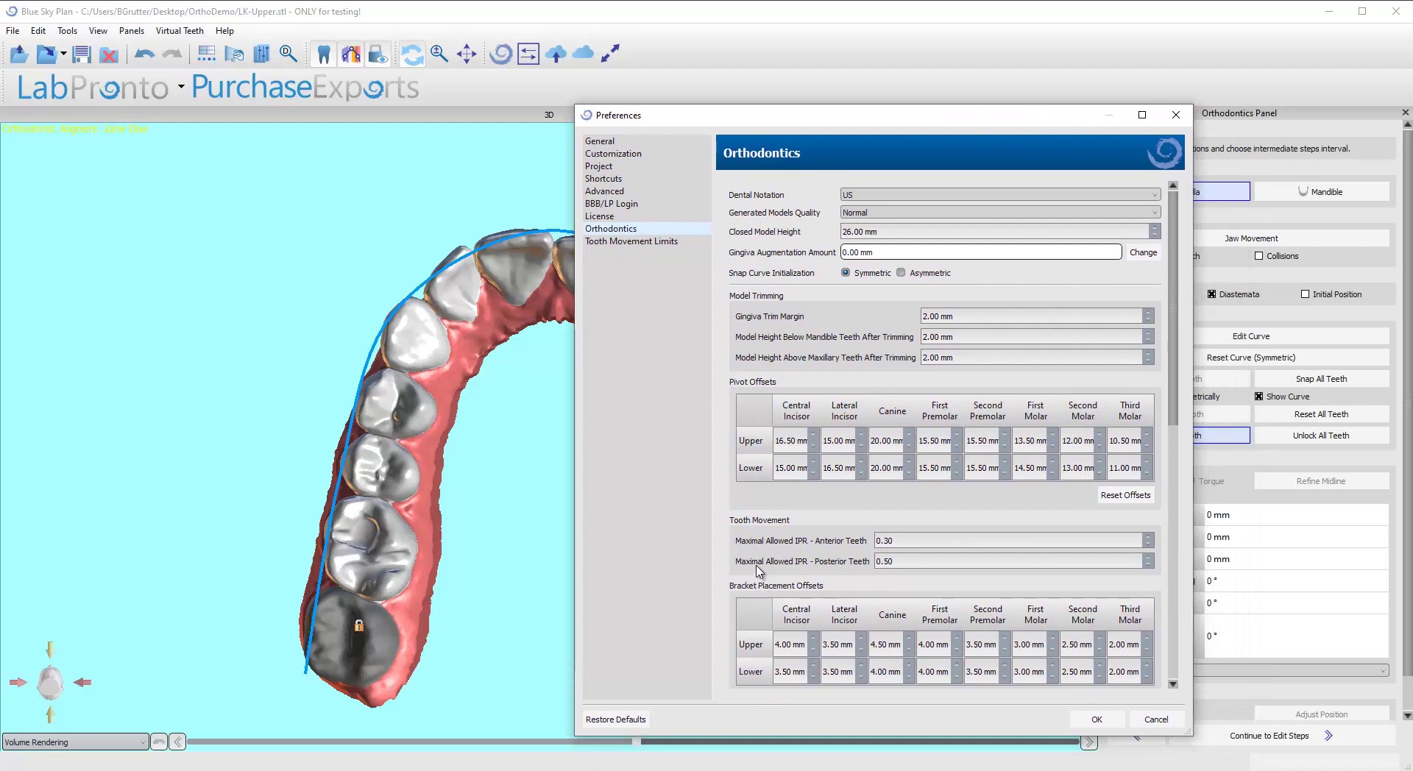
{"action": "mouse_move", "coordinate": [758, 569]}
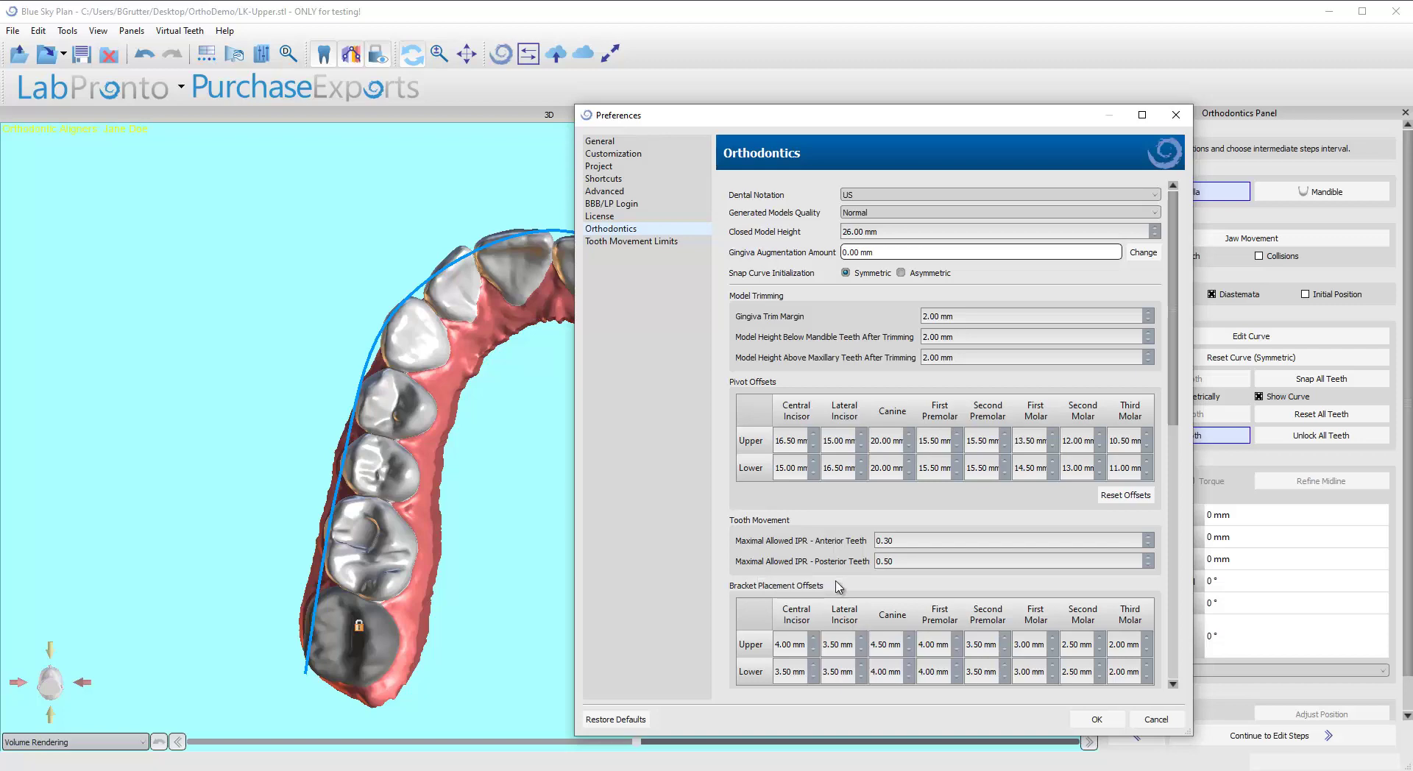
{"action": "left_click", "coordinate": [1095, 719]}
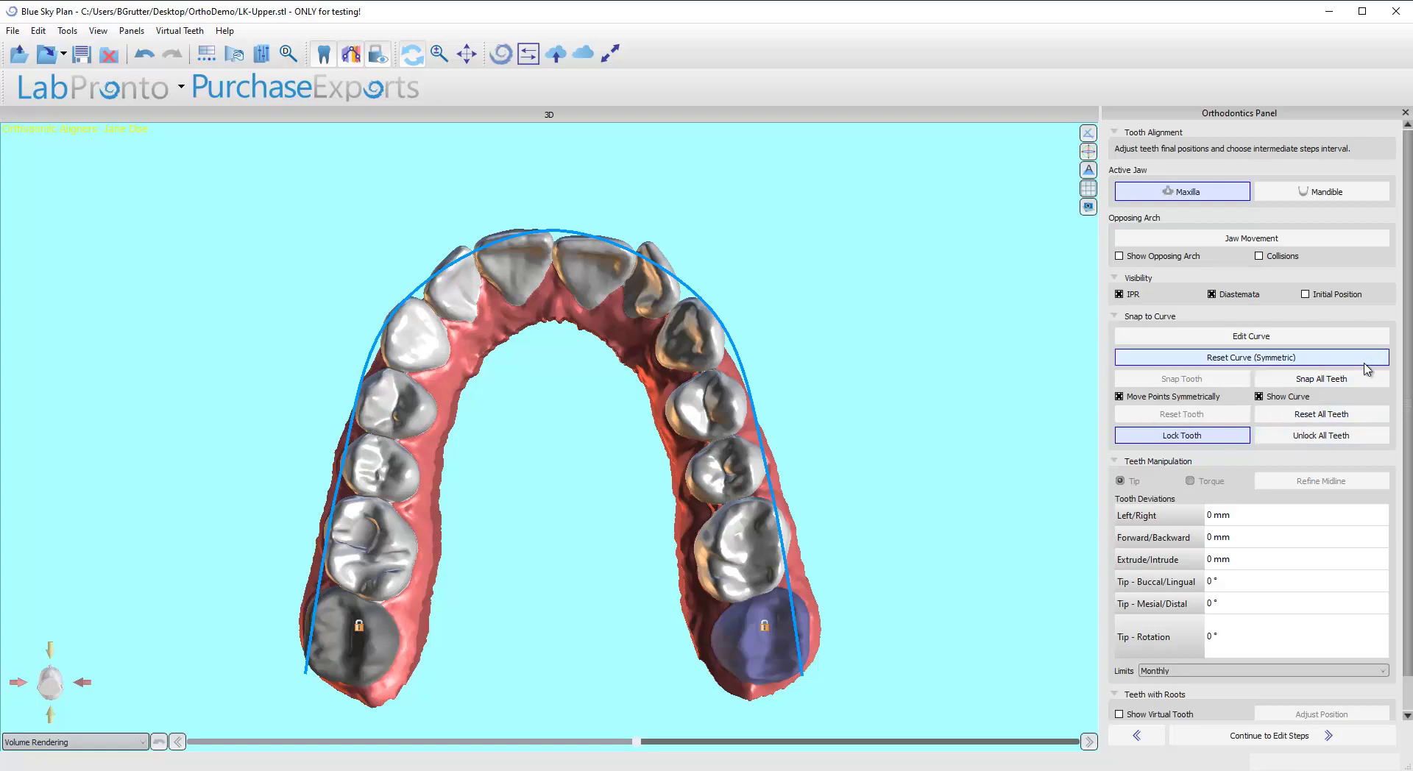
Snap all unlocked maxillary teeth to the curve and inspect the IPR between them.
{"action": "left_click", "coordinate": [1322, 379]}
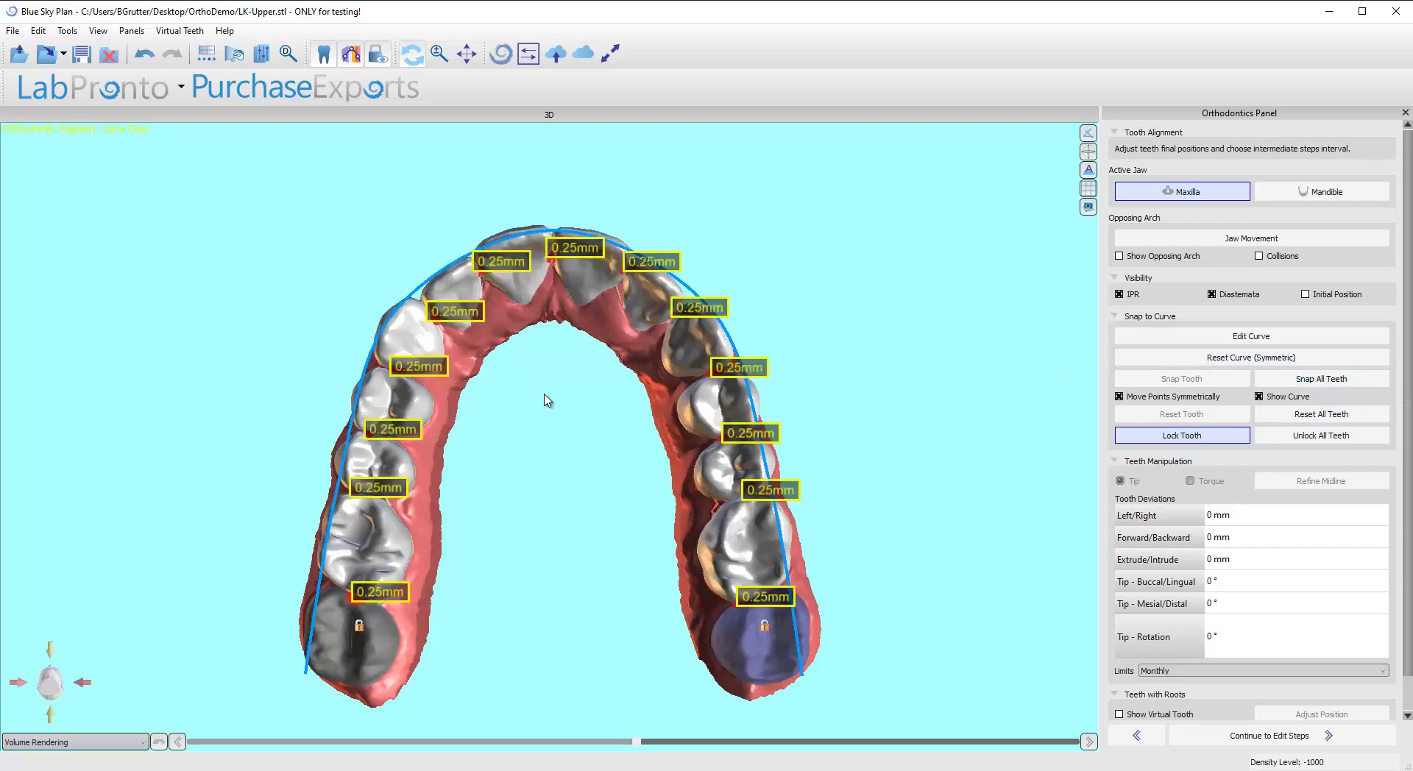
{"action": "left_click_drag", "start_coordinate": [512, 185], "coordinate": [523, 283]}
{"action": "left_click_drag", "start_coordinate": [563, 417], "coordinate": [480, 147]}
{"action": "left_click_drag", "start_coordinate": [591, 455], "coordinate": [523, 431]}
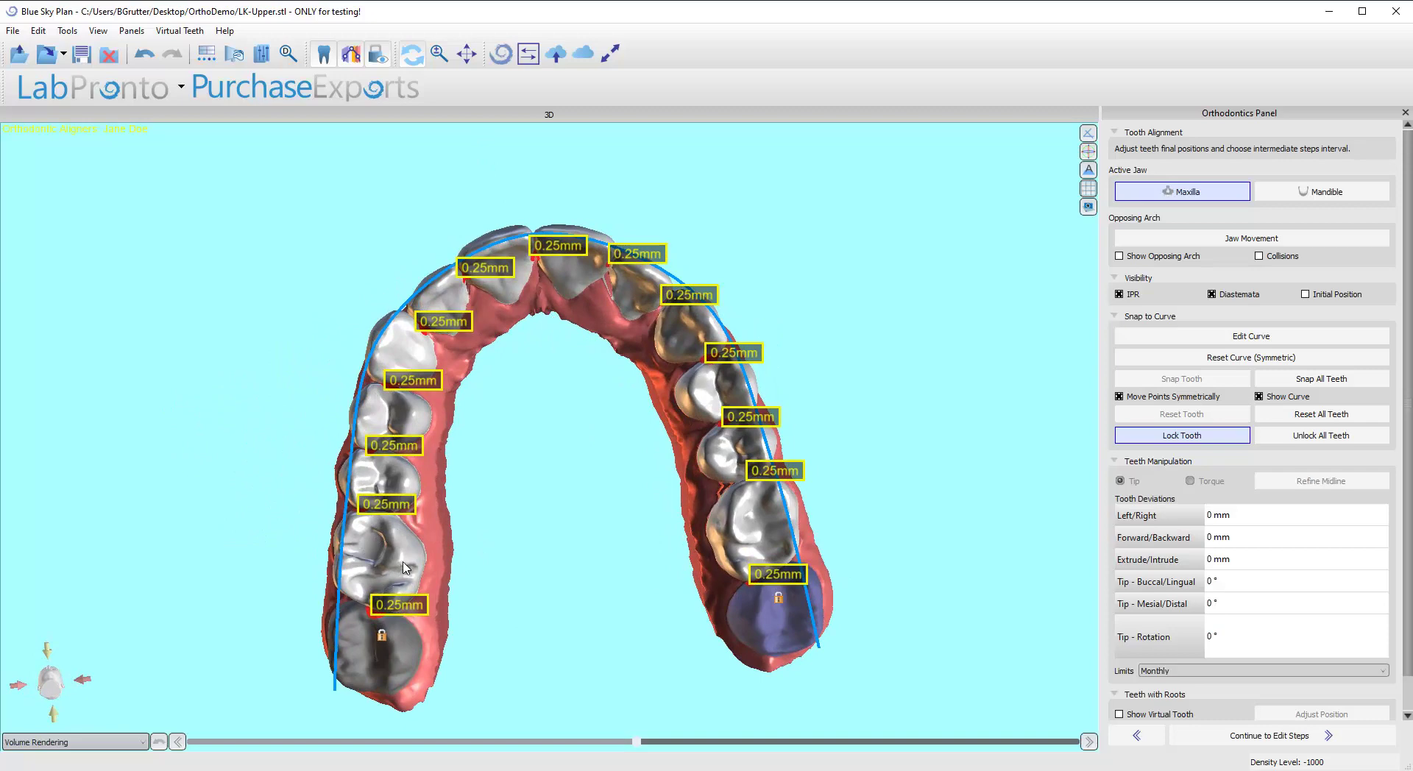
Set the maximal allowed IPR for posterior teeth to 0.10 and snap all teeth to the curve again.
{"action": "left_click", "coordinate": [67, 30]}
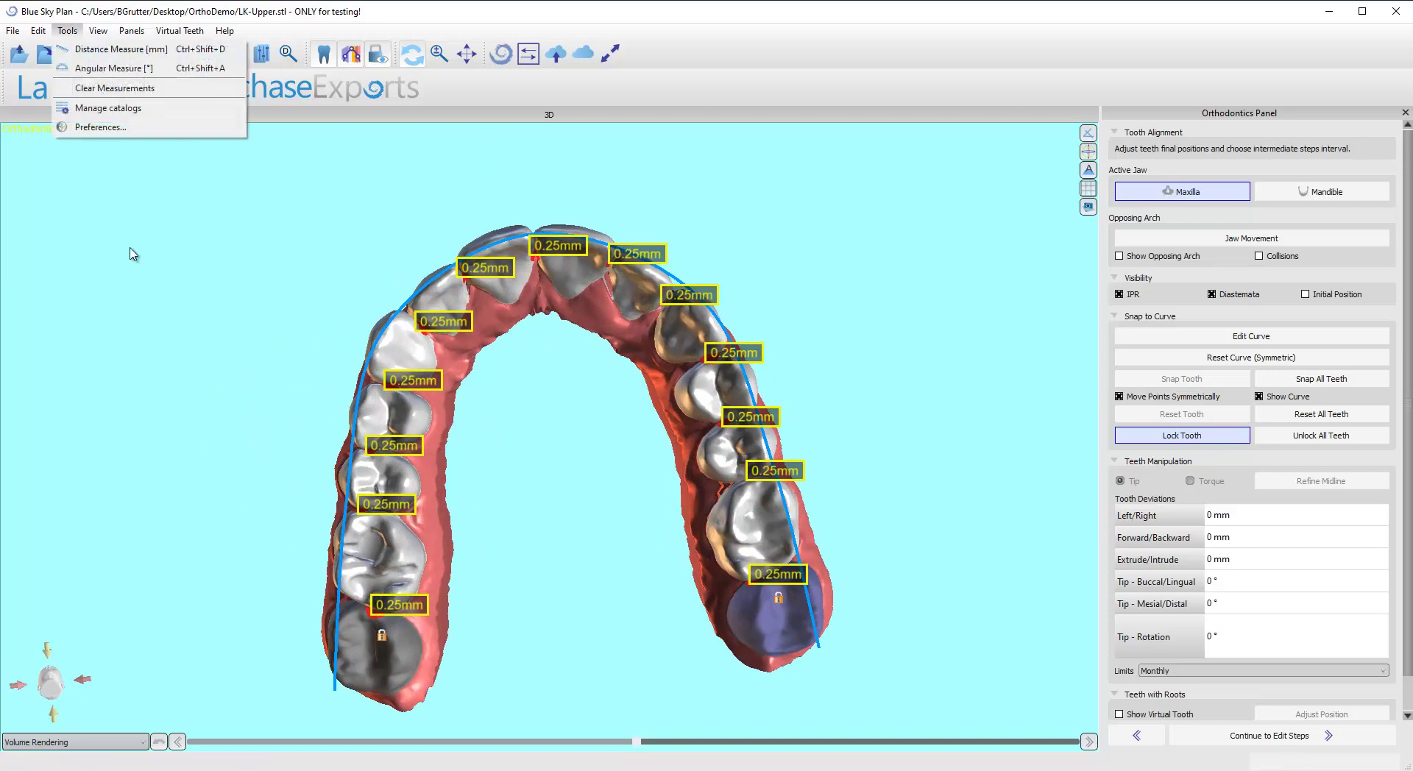
{"action": "left_click", "coordinate": [100, 127]}
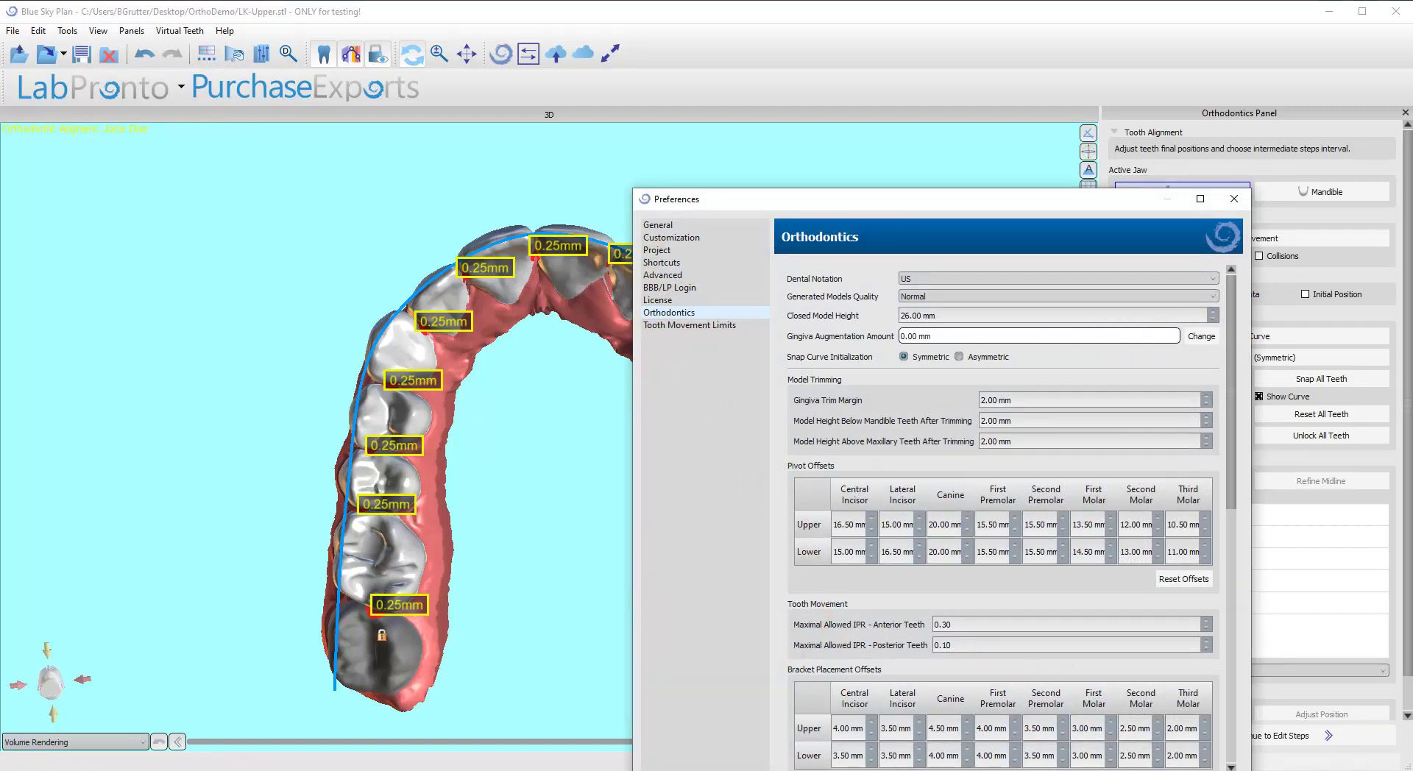
{"action": "key", "text": "Return"}
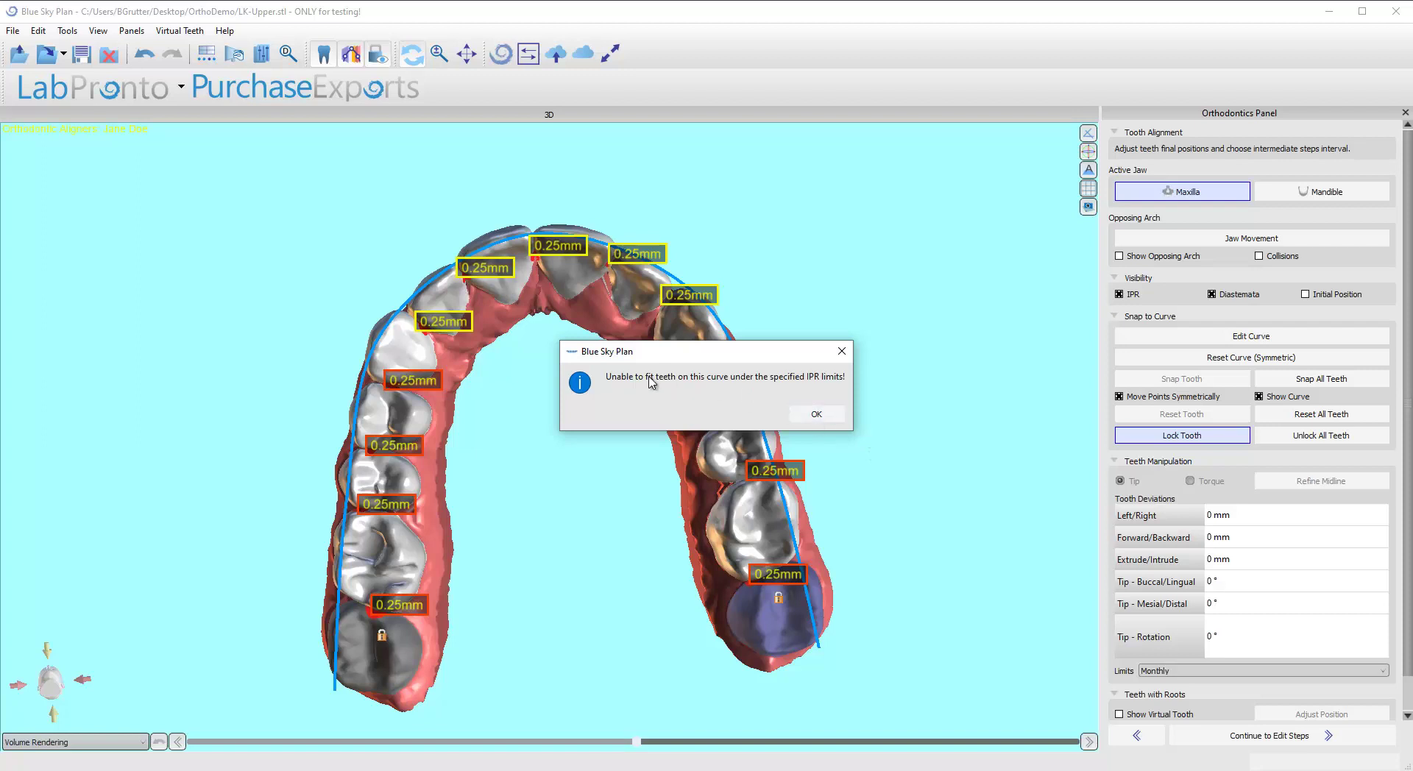
{"action": "left_click", "coordinate": [816, 414]}
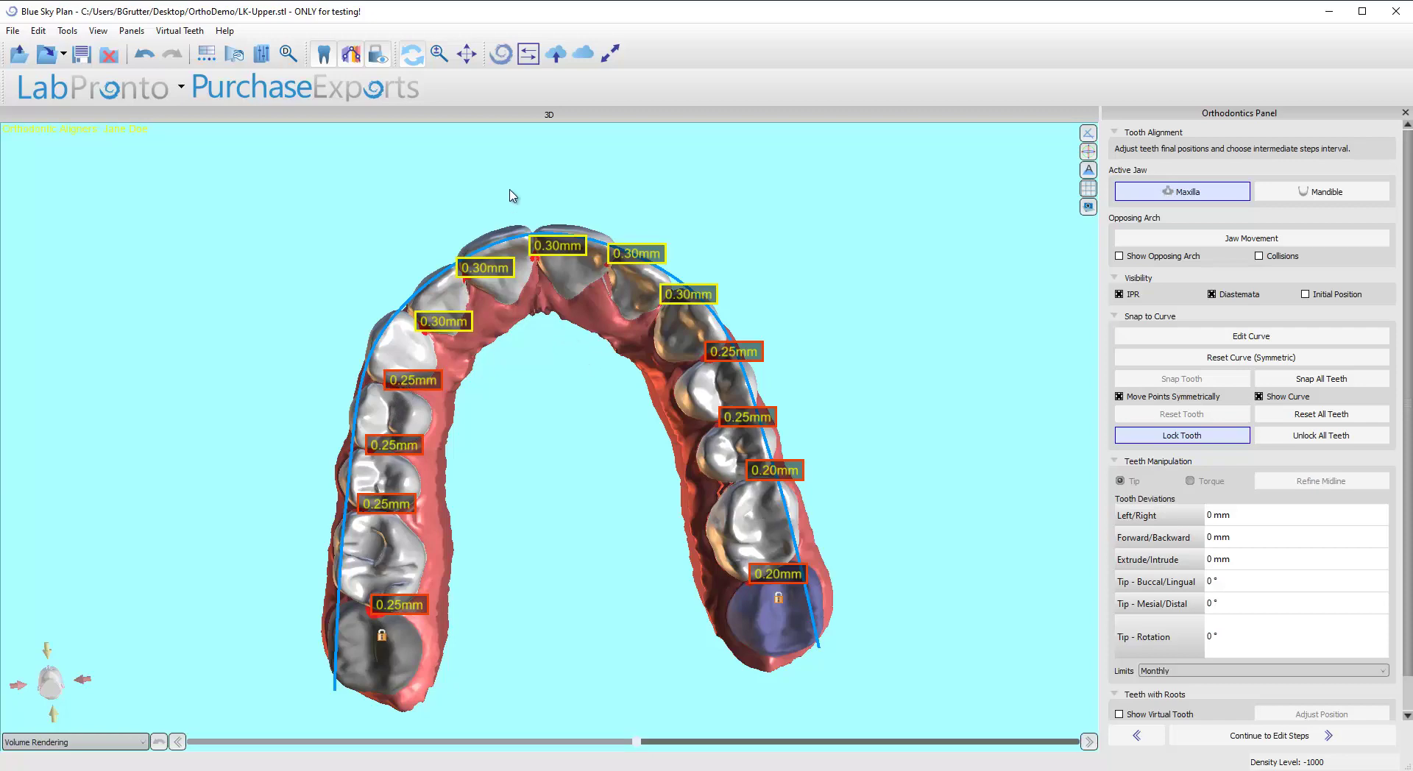
Raise the whole snap curve to the incisal edges of the front teeth, finish editing it, and snap all teeth to it.
{"action": "left_click_drag", "start_coordinate": [527, 204], "coordinate": [445, 289]}
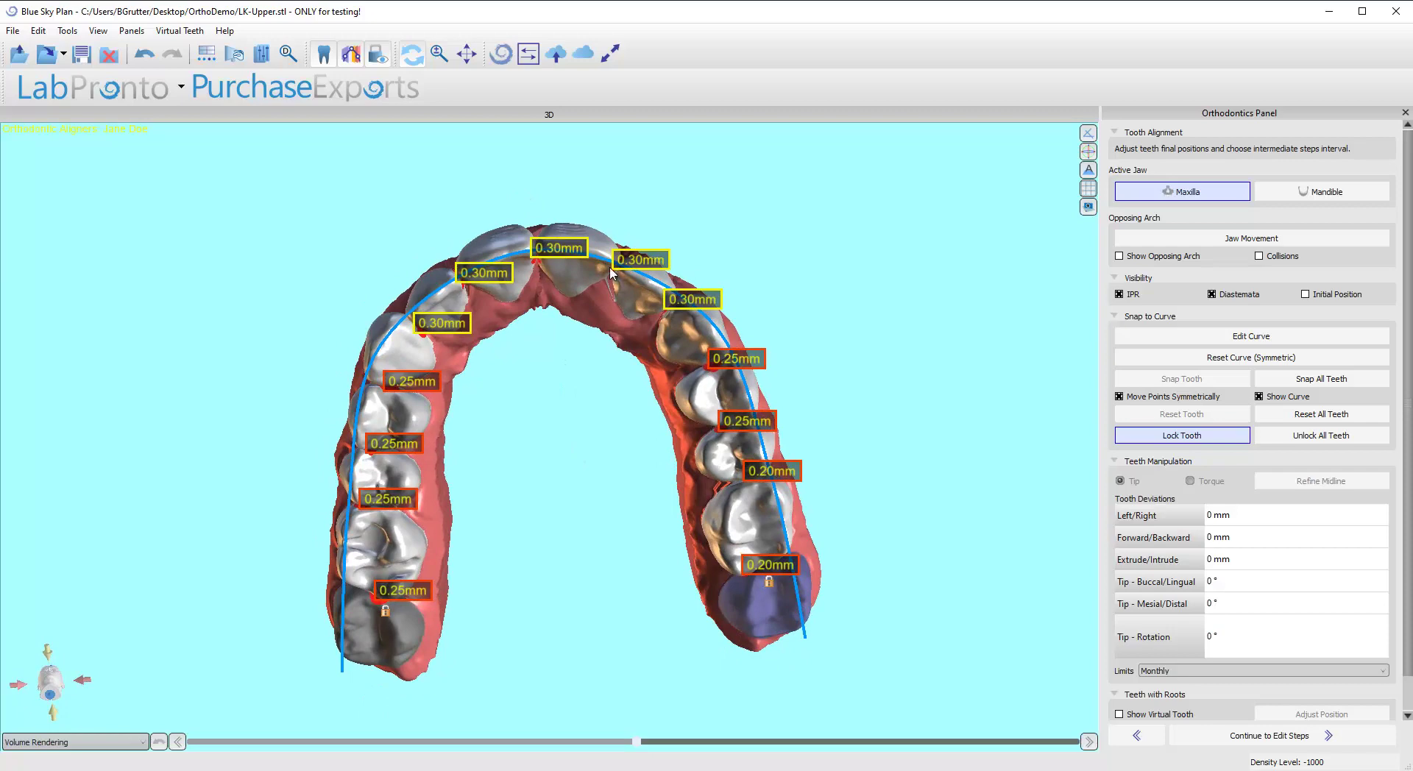
{"action": "left_click_drag", "start_coordinate": [596, 563], "coordinate": [566, 404]}
{"action": "left_click_drag", "start_coordinate": [493, 199], "coordinate": [565, 601]}
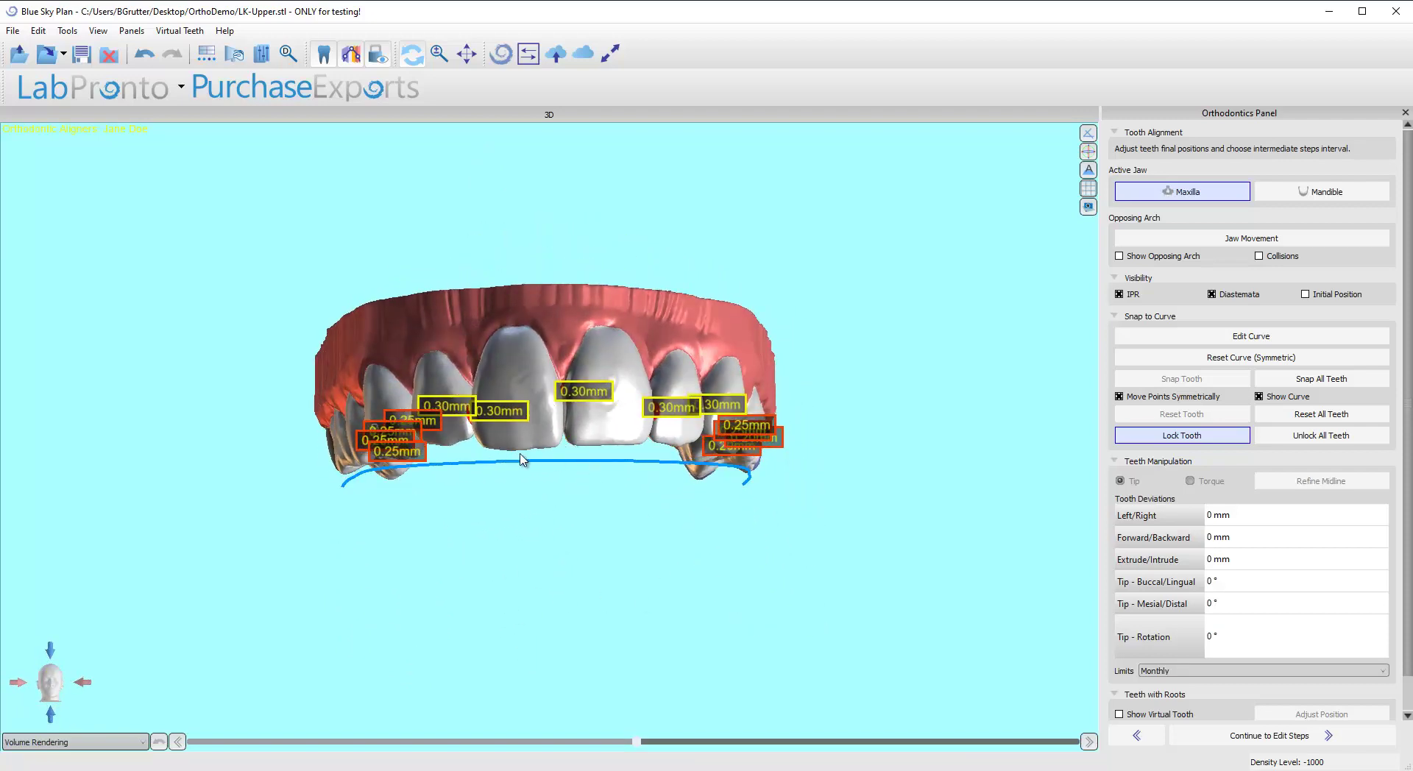
{"action": "left_click", "coordinate": [1177, 337]}
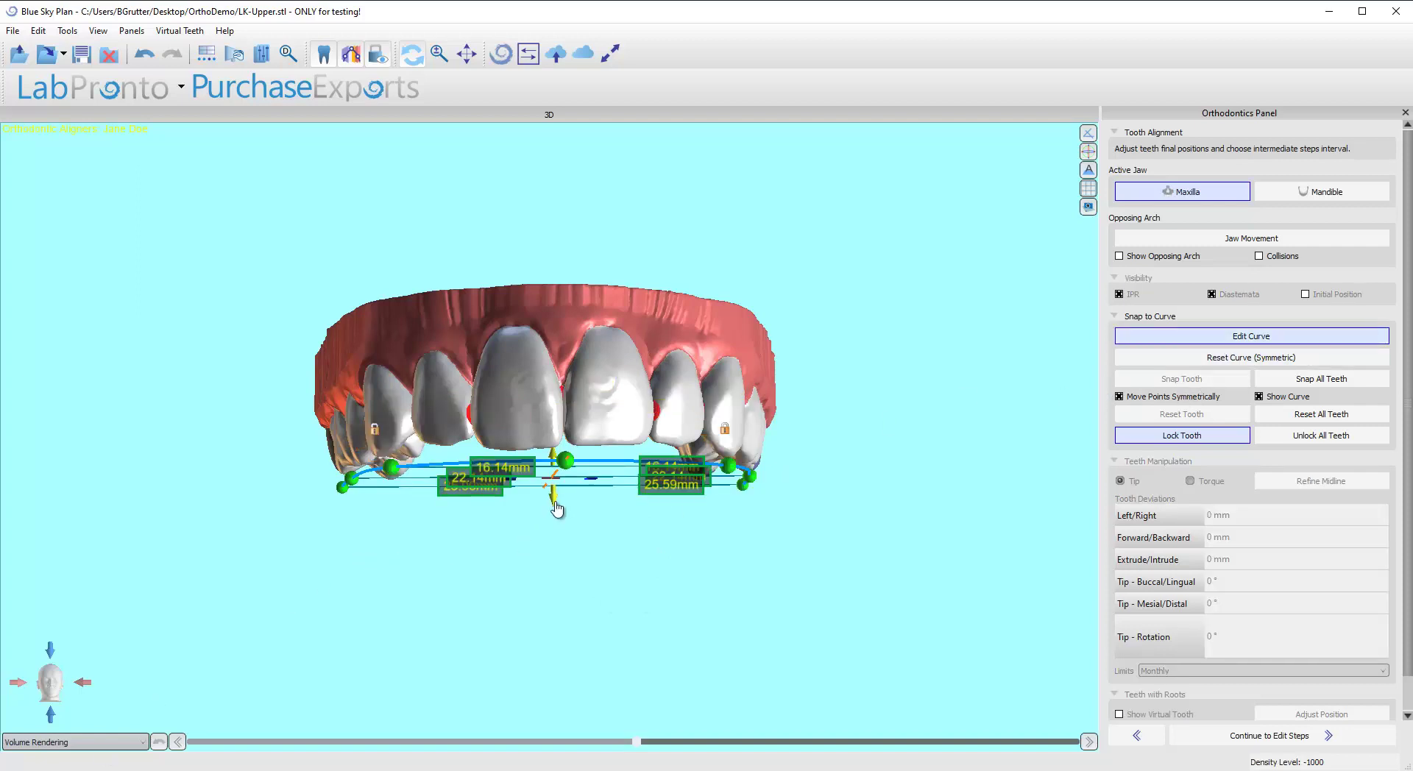
{"action": "left_click_drag", "start_coordinate": [556, 503], "coordinate": [555, 484]}
{"action": "left_click", "coordinate": [1165, 338]}
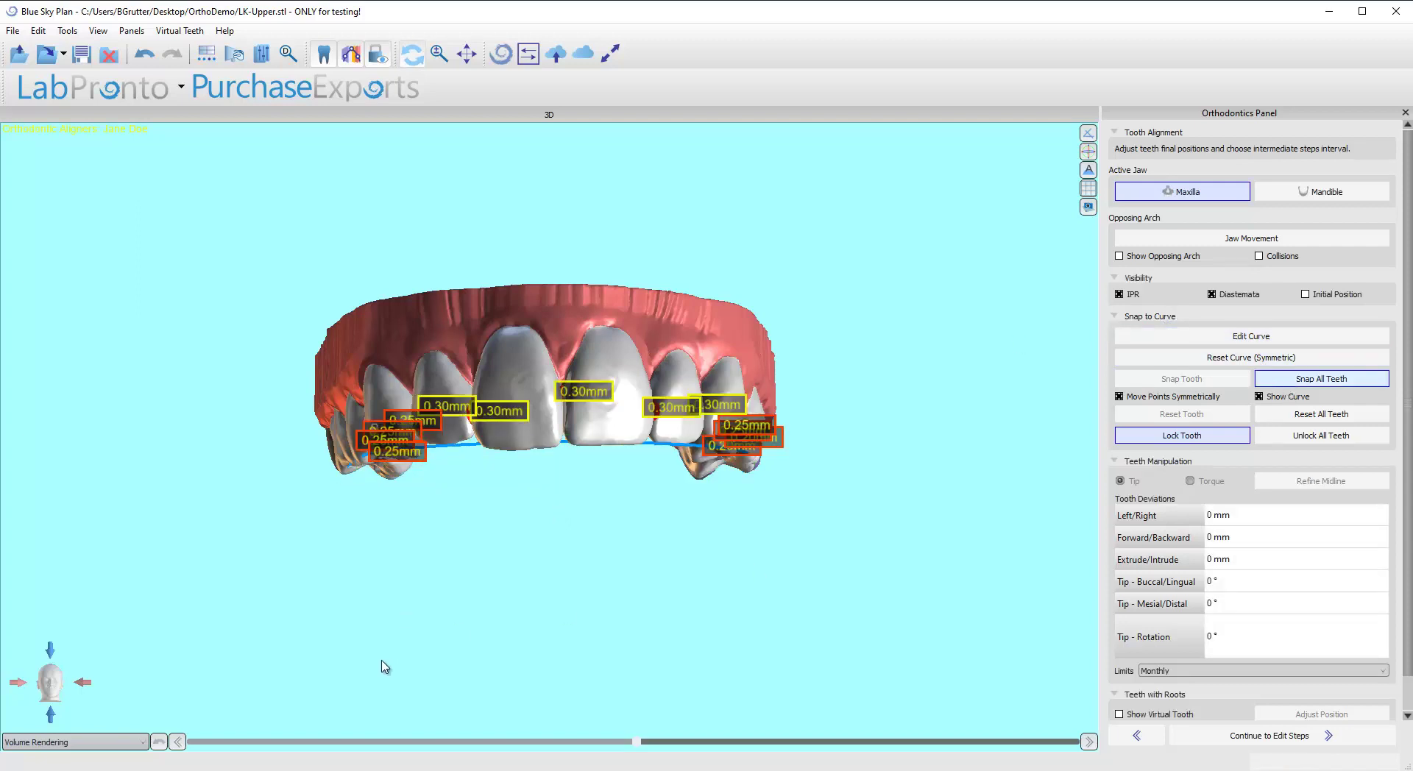
{"action": "key", "text": "Return"}
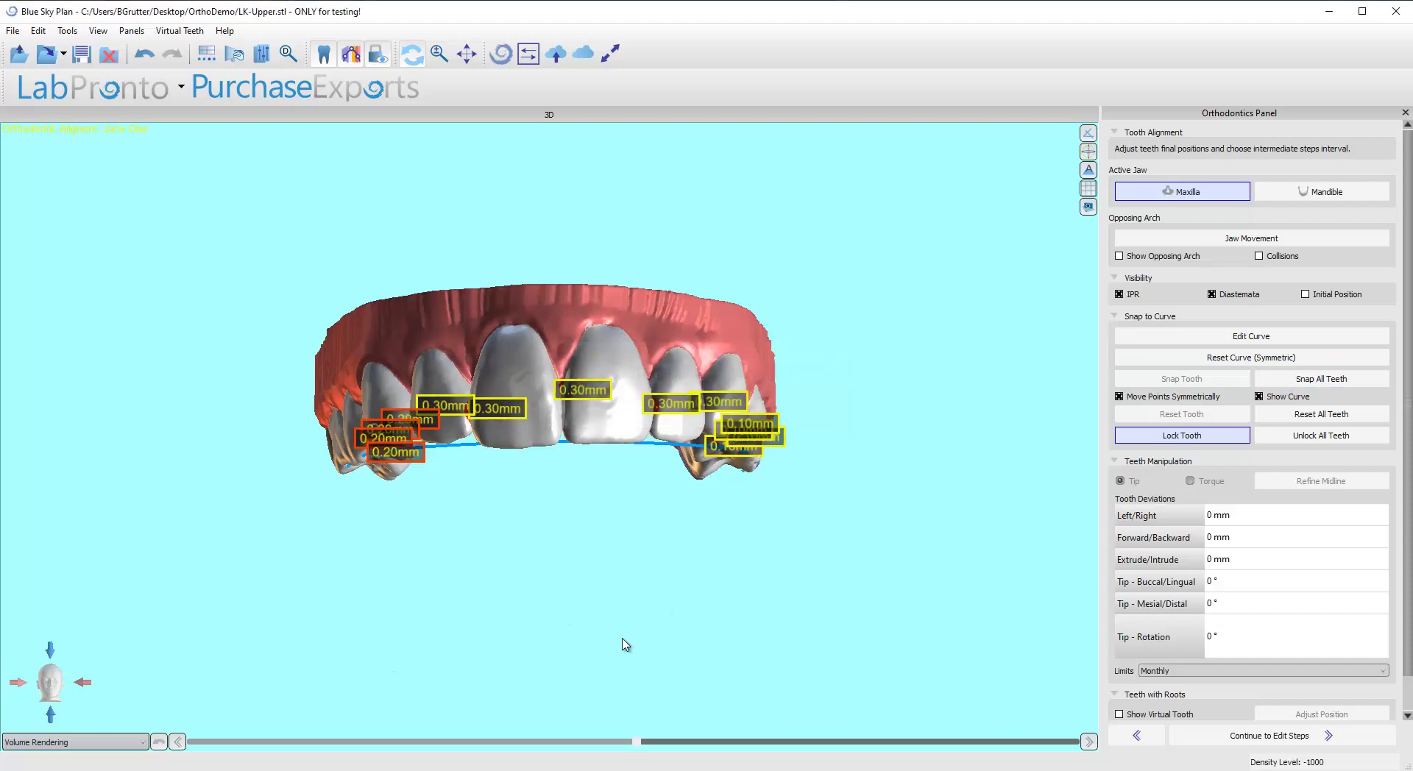
Set the maximal allowed IPR for posterior teeth to 0.30 and snap all maxillary teeth to the curve again.
{"action": "left_click_drag", "start_coordinate": [600, 588], "coordinate": [616, 342]}
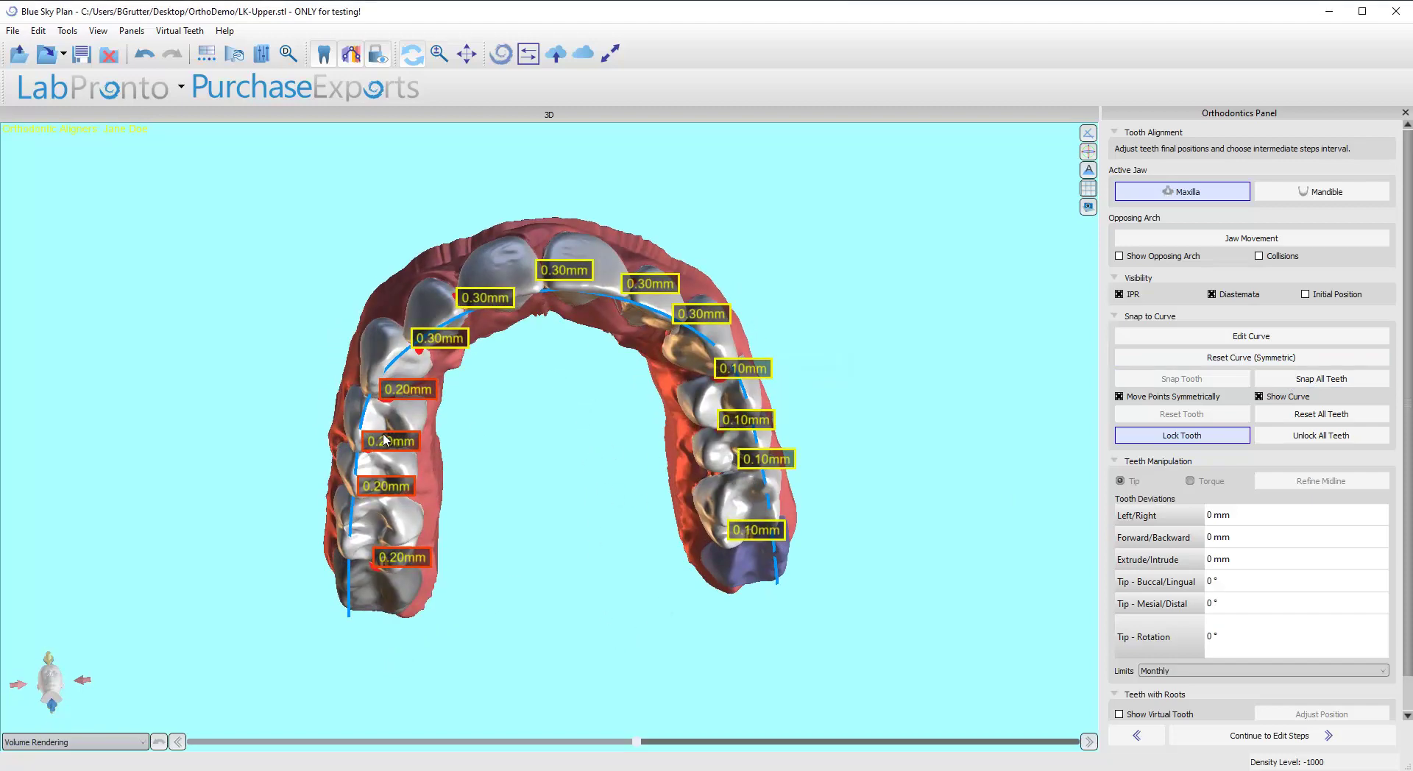
{"action": "left_click_drag", "start_coordinate": [520, 423], "coordinate": [743, 298]}
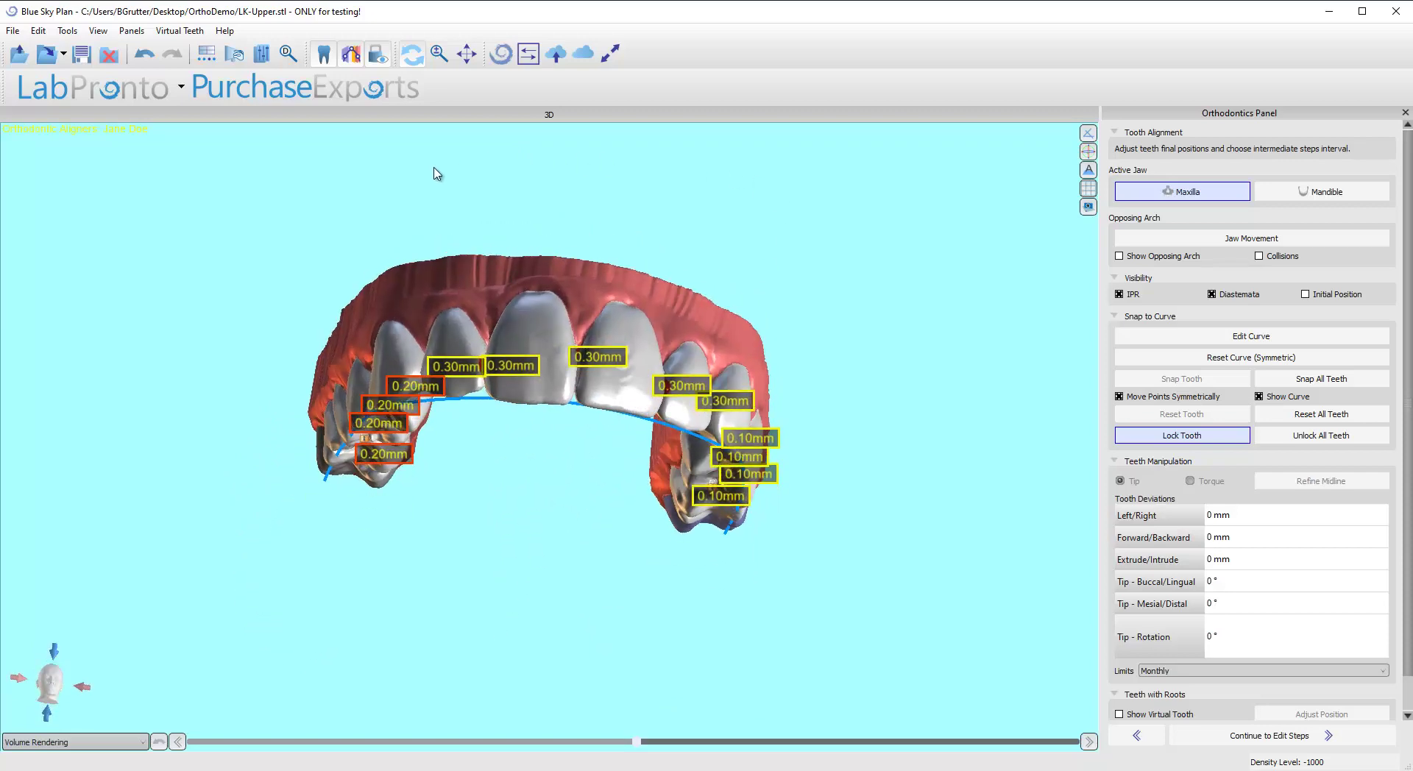
{"action": "left_click_drag", "start_coordinate": [426, 177], "coordinate": [514, 498]}
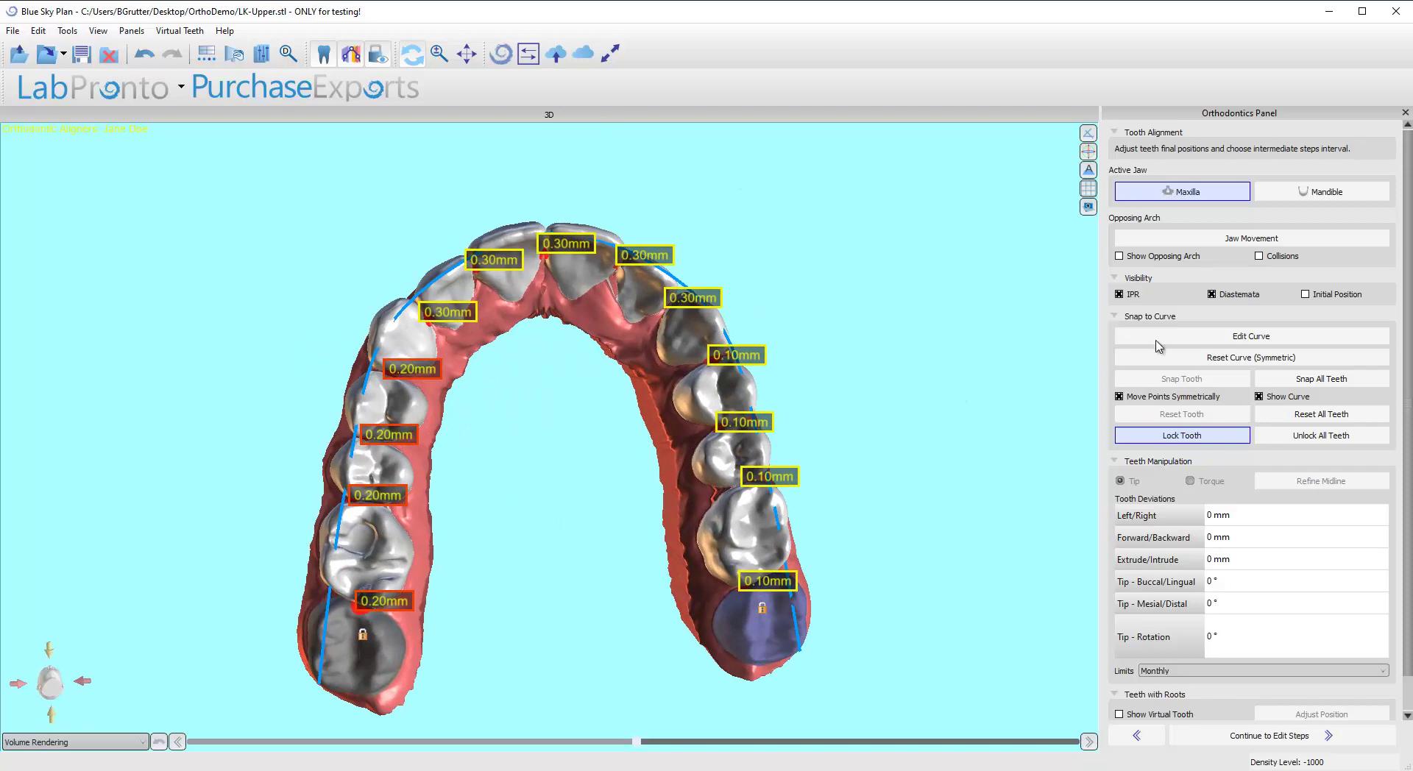
{"action": "left_click", "coordinate": [67, 31]}
{"action": "left_click", "coordinate": [99, 127]}
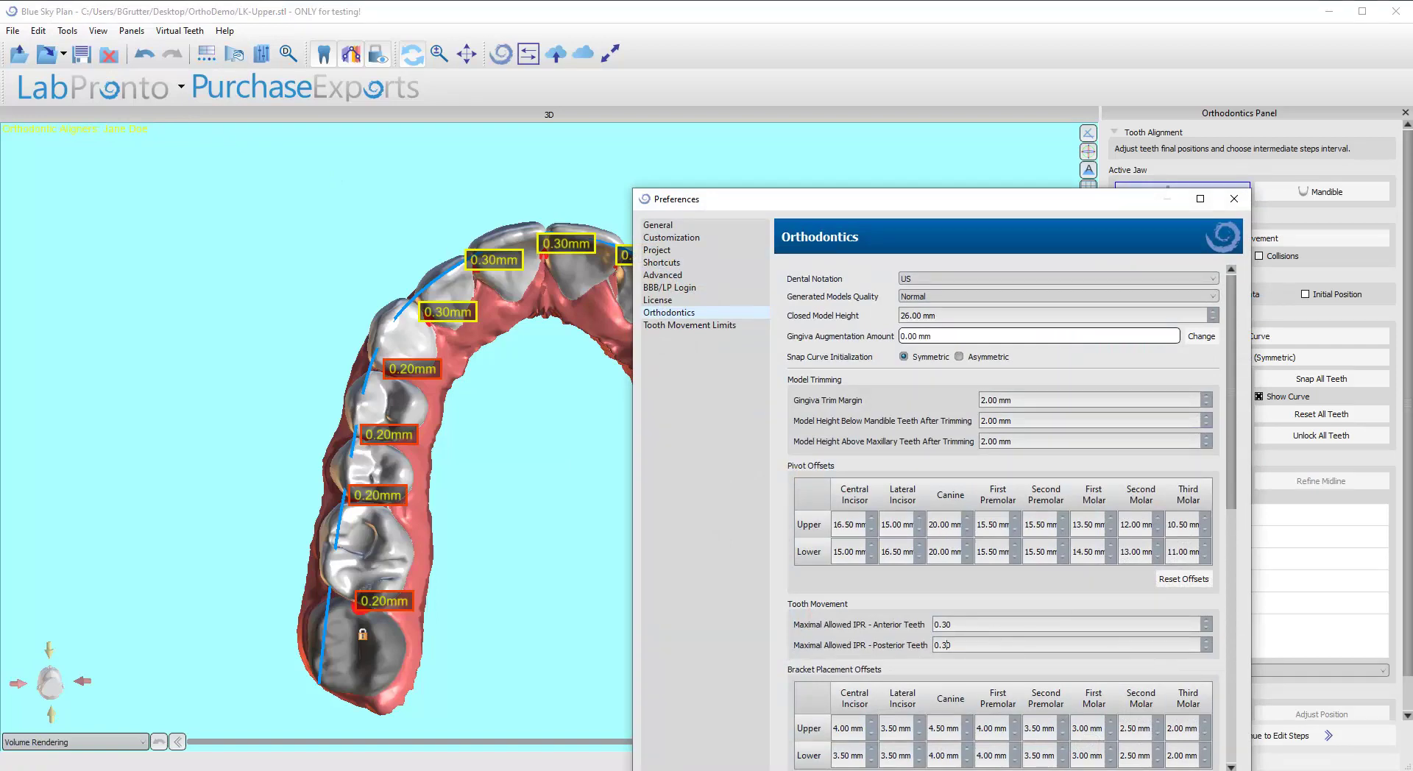
{"action": "key", "text": "Return"}
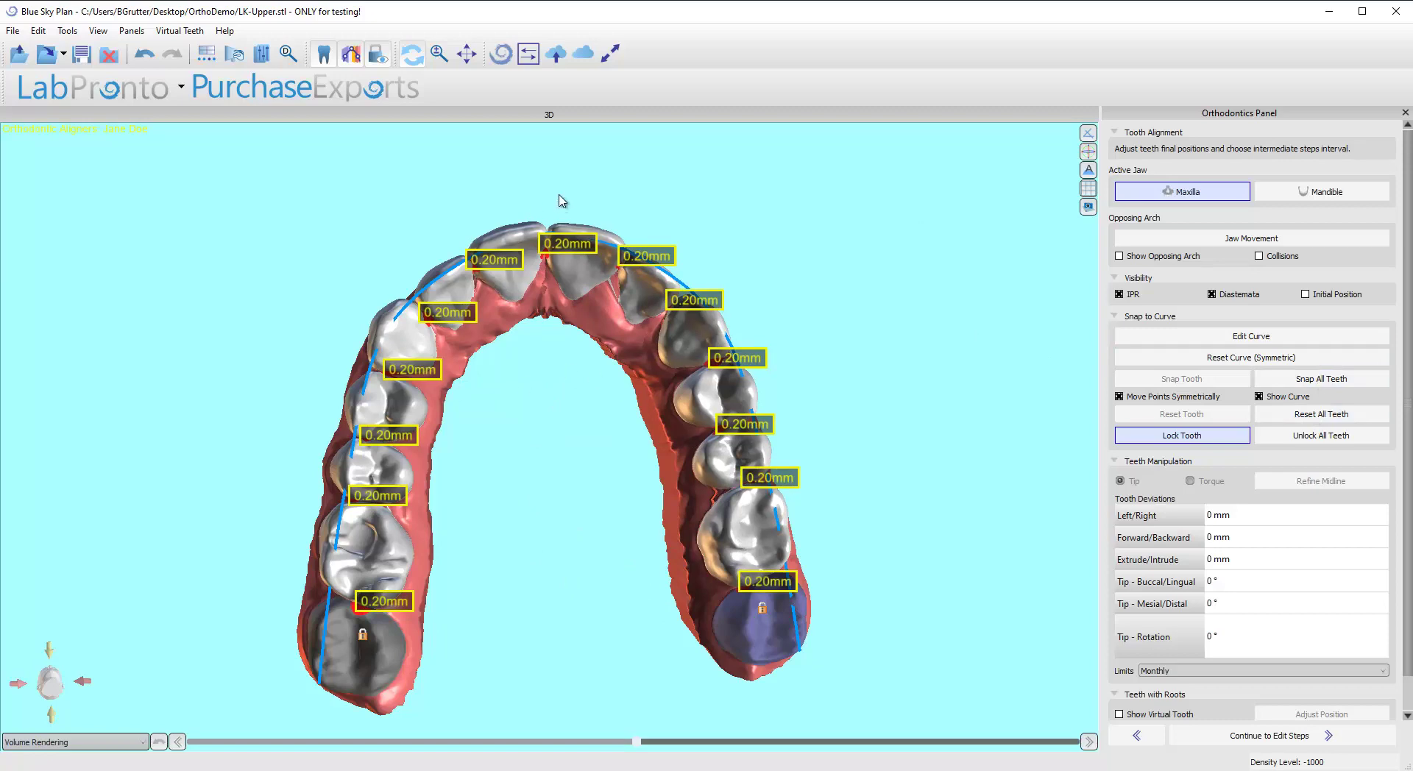
Examine the alignment of the maxillary arch and the IPR between its teeth from the occlusal and frontal sides.
{"action": "left_click_drag", "start_coordinate": [559, 195], "coordinate": [512, 486]}
{"action": "left_click_drag", "start_coordinate": [519, 173], "coordinate": [546, 225]}
{"action": "left_click_drag", "start_coordinate": [571, 627], "coordinate": [551, 400]}
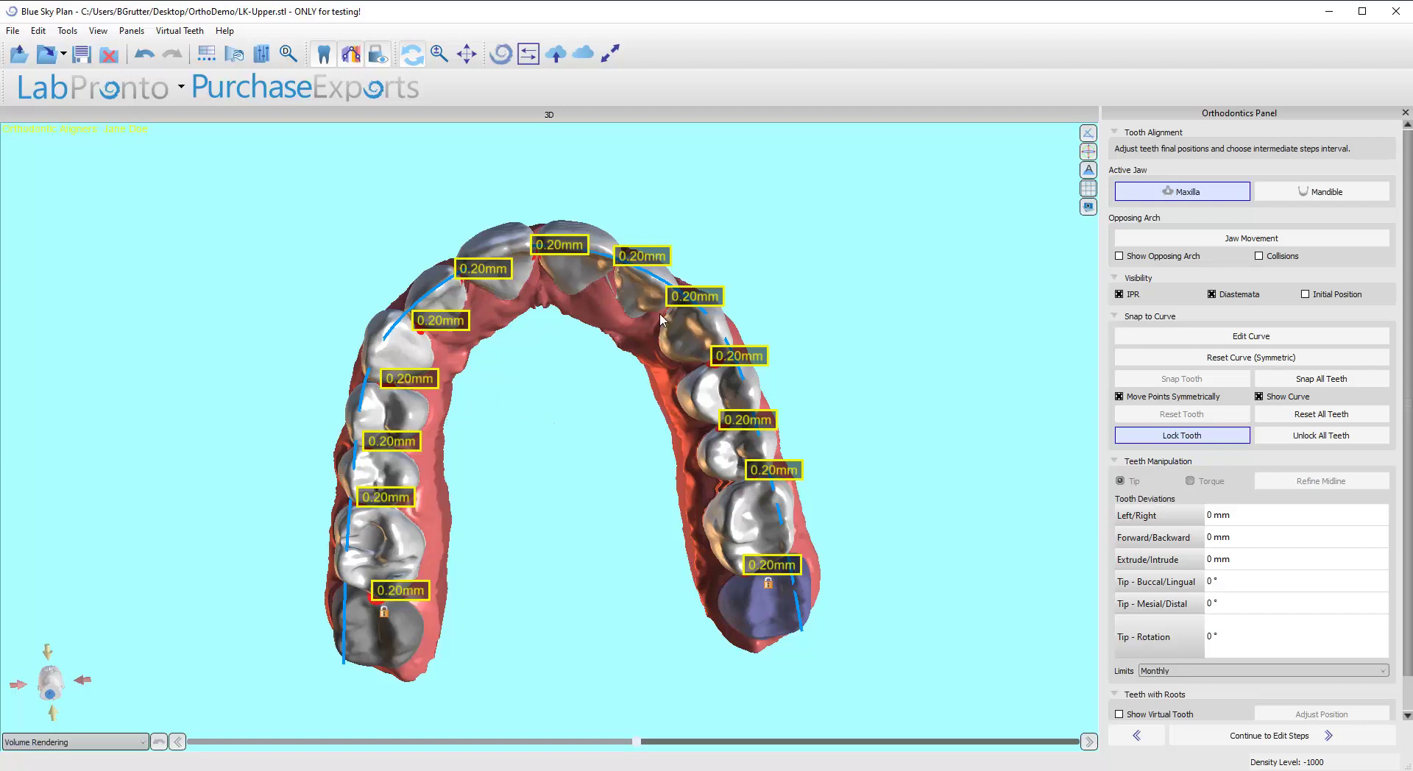
{"action": "left_click_drag", "start_coordinate": [552, 595], "coordinate": [522, 742]}
{"action": "right_click_drag", "start_coordinate": [524, 747], "coordinate": [567, 599]}
{"action": "right_click_drag", "start_coordinate": [230, 547], "coordinate": [568, 421]}
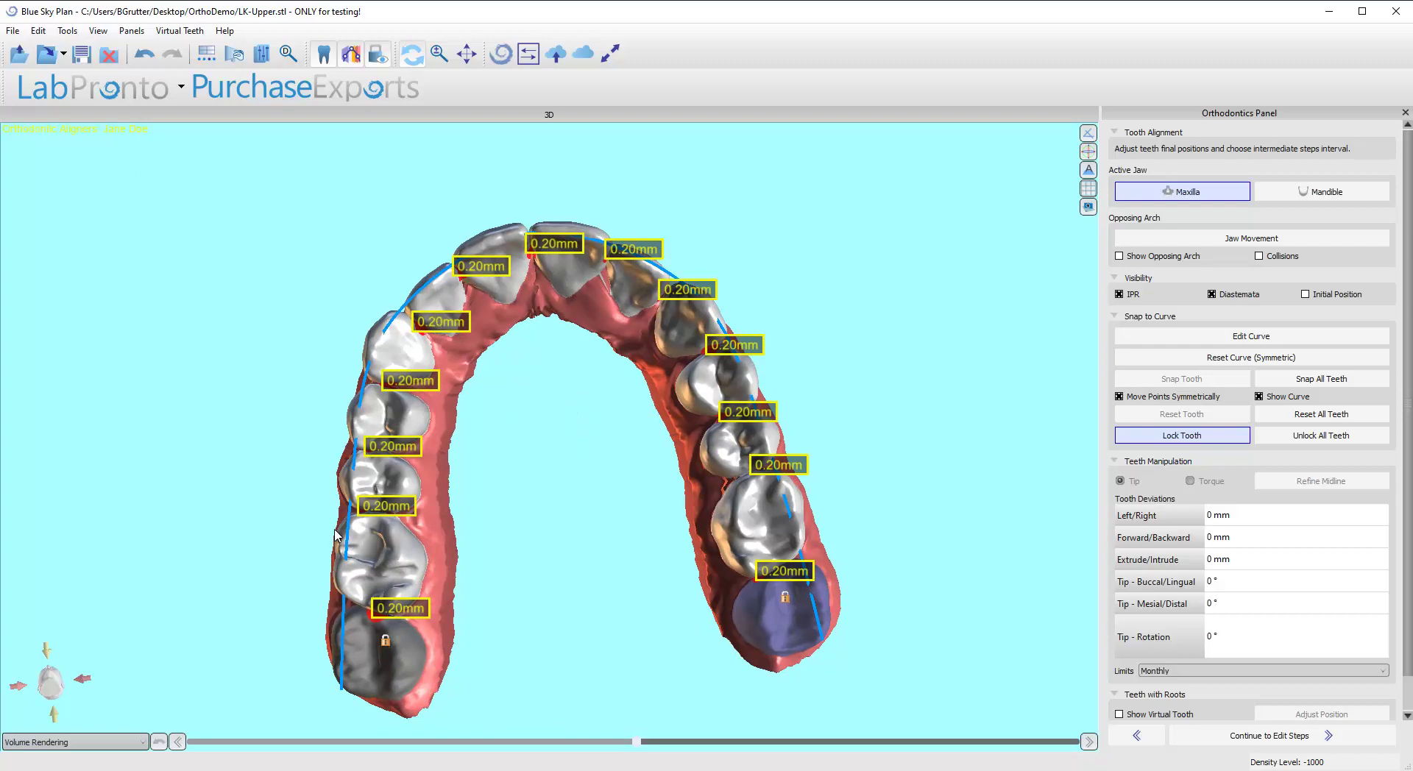
{"action": "right_click_drag", "start_coordinate": [587, 356], "coordinate": [602, 362]}
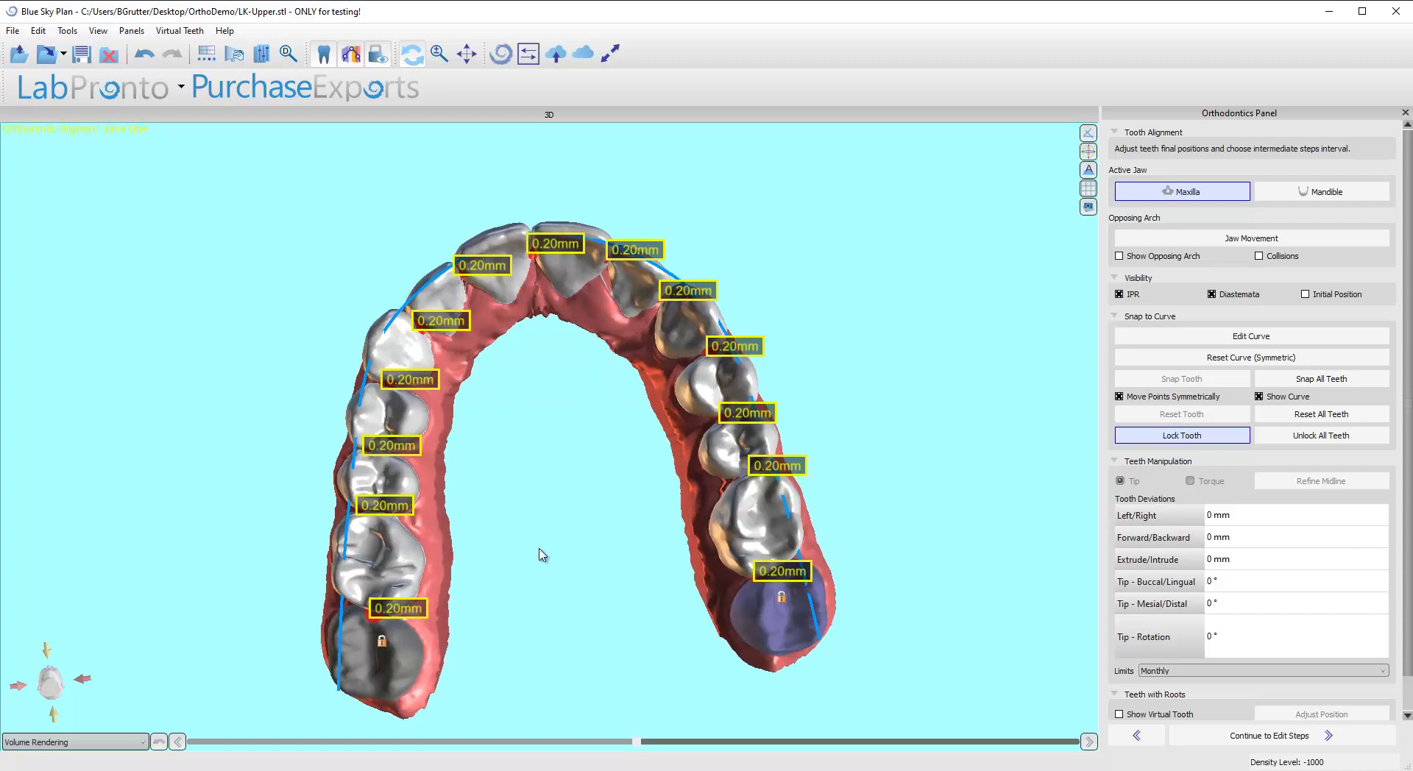
{"action": "right_click_drag", "start_coordinate": [533, 225], "coordinate": [689, 188]}
{"action": "right_click_drag", "start_coordinate": [535, 185], "coordinate": [561, 492]}
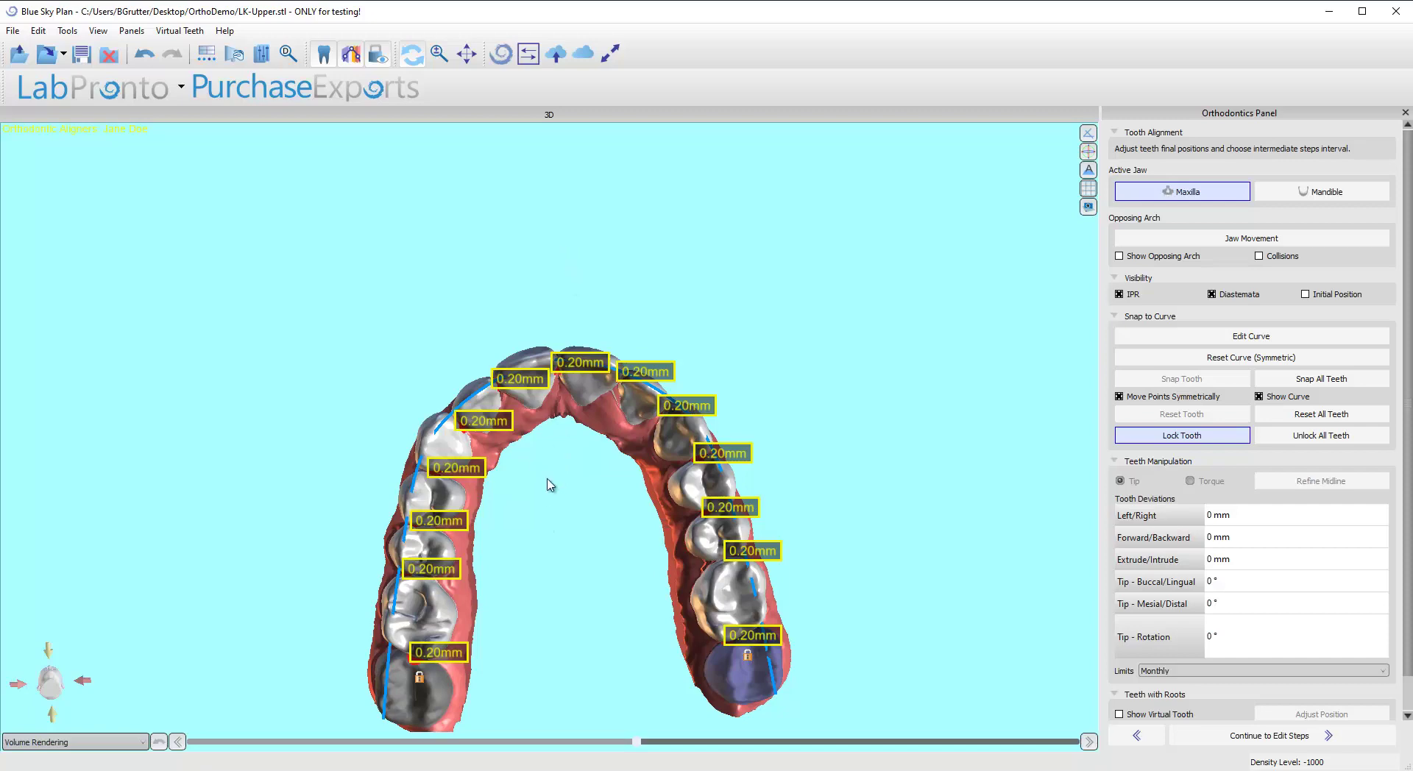
{"action": "right_click_drag", "start_coordinate": [554, 258], "coordinate": [665, 561]}
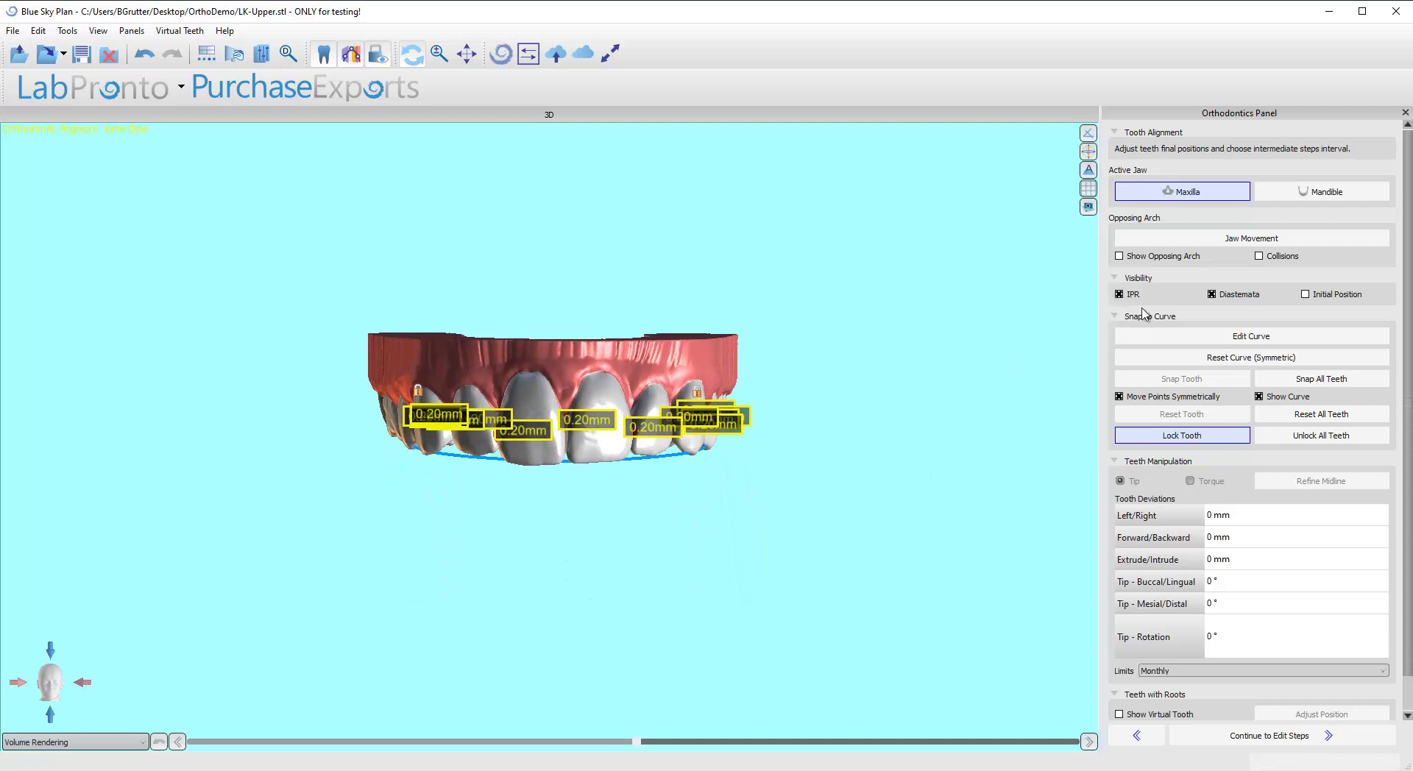
Hide the IPR labels on the maxillary arch and inspect the front teeth without them.
{"action": "left_click", "coordinate": [1118, 295]}
{"action": "mouse_move", "coordinate": [902, 419]}
{"action": "right_mouse_down"}
{"action": "mouse_move", "coordinate": [419, 451]}
{"action": "mouse_move", "coordinate": [411, 422]}
{"action": "mouse_move", "coordinate": [551, 383]}
{"action": "mouse_move", "coordinate": [884, 405]}
{"action": "right_mouse_up"}
{"action": "right_click_drag", "start_coordinate": [353, 493], "coordinate": [419, 538]}
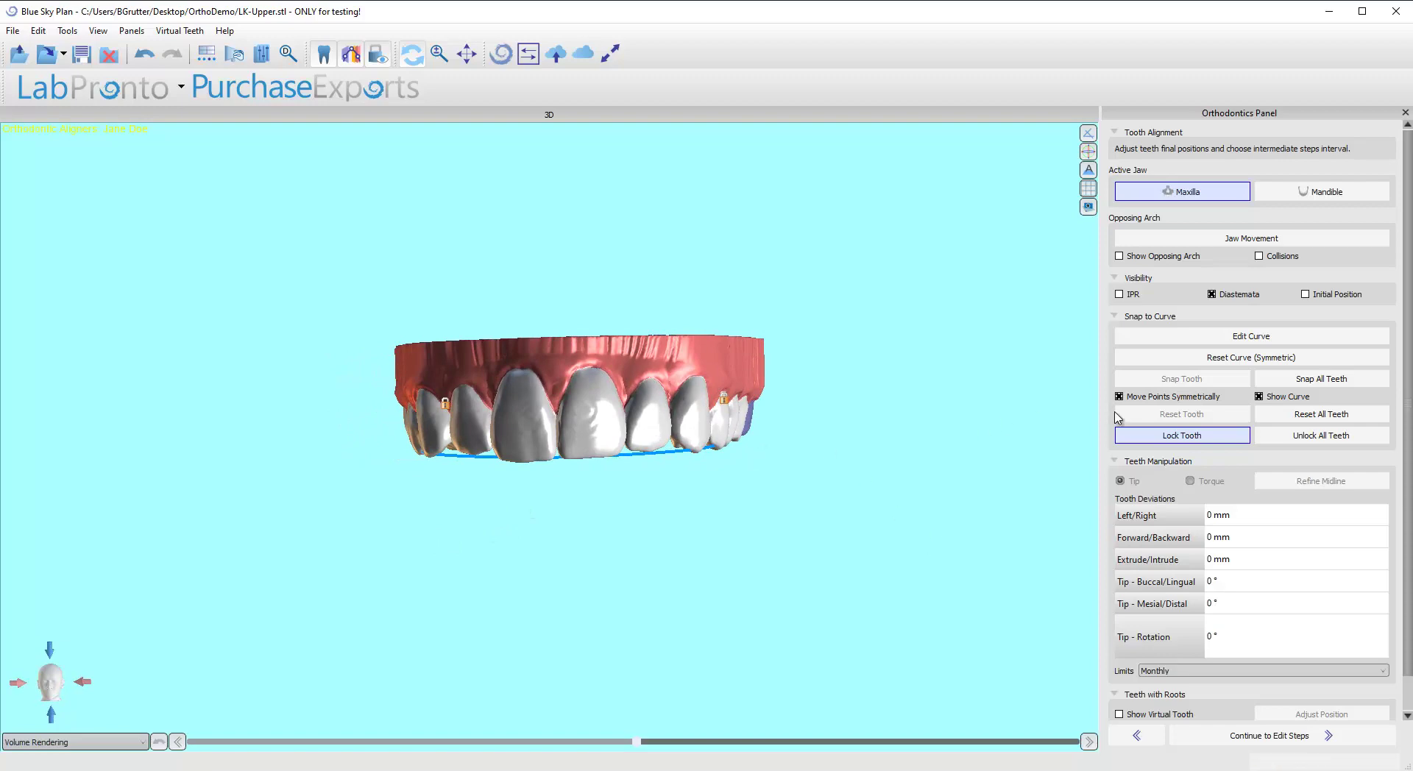
Select the maxillary left lateral incisor, try moving it individually, and undo the movement.
{"action": "left_click", "coordinate": [1207, 340]}
{"action": "right_click_drag", "start_coordinate": [673, 609], "coordinate": [577, 600]}
{"action": "left_click", "coordinate": [654, 405]}
{"action": "right_click_drag", "start_coordinate": [625, 643], "coordinate": [569, 550]}
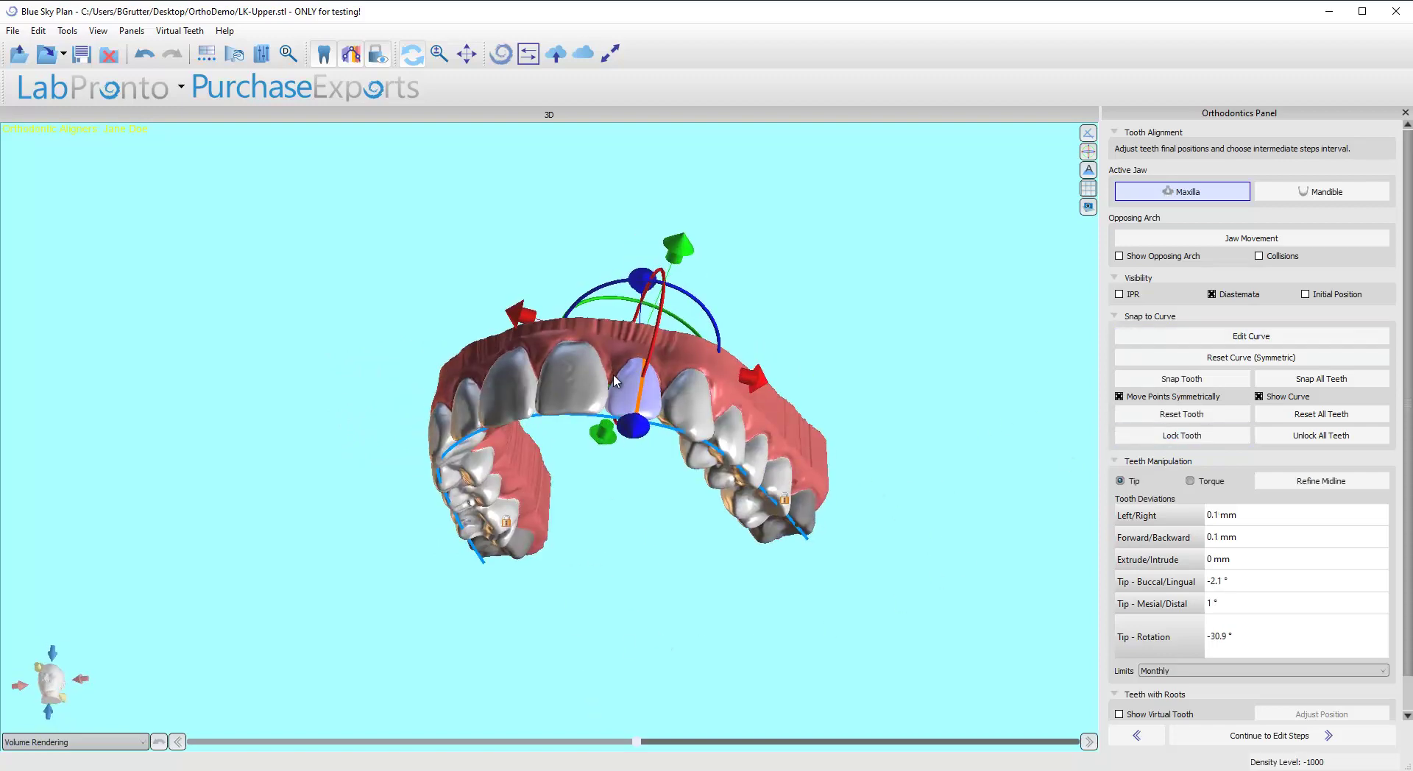
{"action": "right_click_drag", "start_coordinate": [632, 403], "coordinate": [629, 581]}
{"action": "mouse_move", "coordinate": [624, 505]}
{"action": "left_mouse_down"}
{"action": "mouse_move", "coordinate": [625, 529]}
{"action": "mouse_move", "coordinate": [631, 483]}
{"action": "left_mouse_up"}
{"action": "key", "text": "ctrl+z"}
{"action": "right_click_drag", "start_coordinate": [584, 594], "coordinate": [639, 543]}
{"action": "right_click_drag", "start_coordinate": [858, 410], "coordinate": [529, 644]}
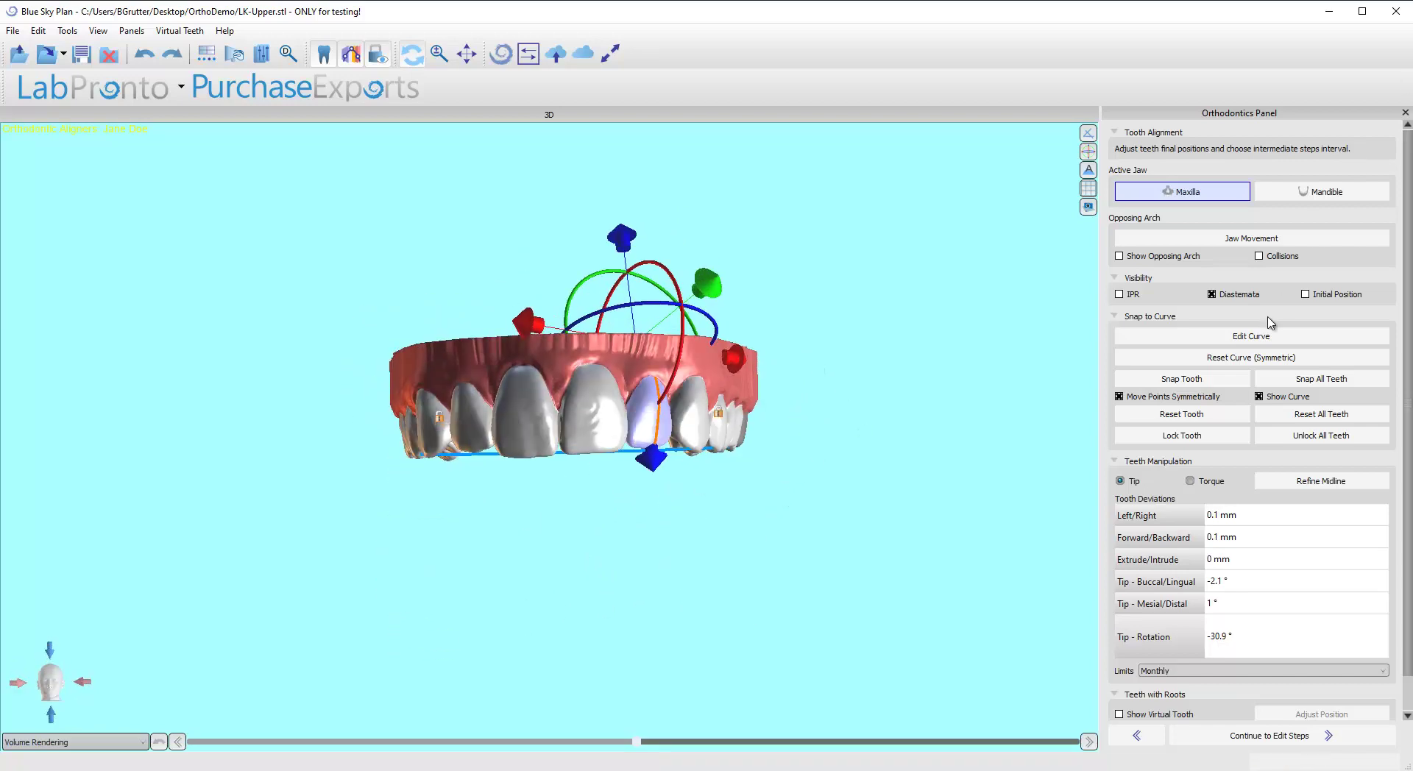
Make the mandible the active jaw, lock its rearmost molar on both sides, and show the opposing arch.
{"action": "left_click", "coordinate": [1313, 189]}
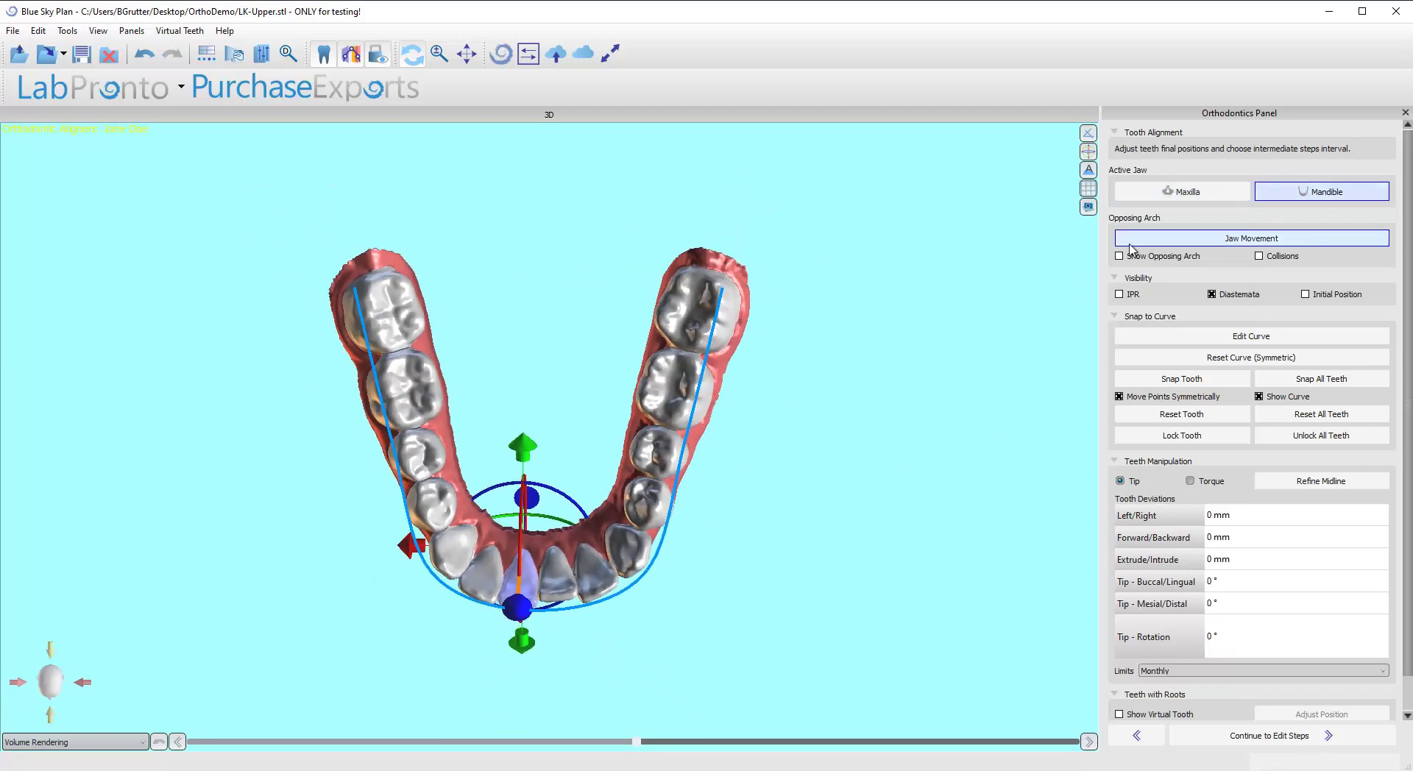
{"action": "left_click", "coordinate": [699, 302]}
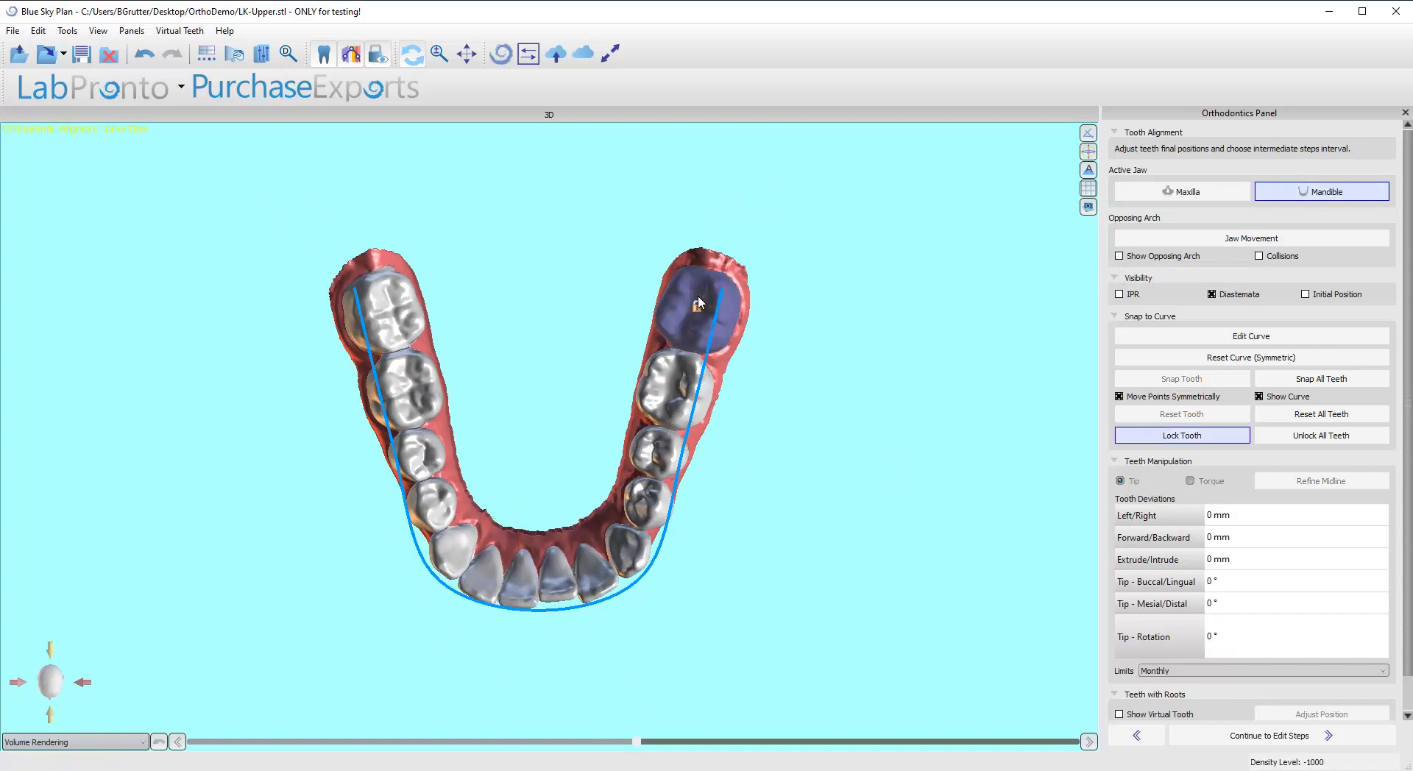
{"action": "left_click", "coordinate": [395, 309]}
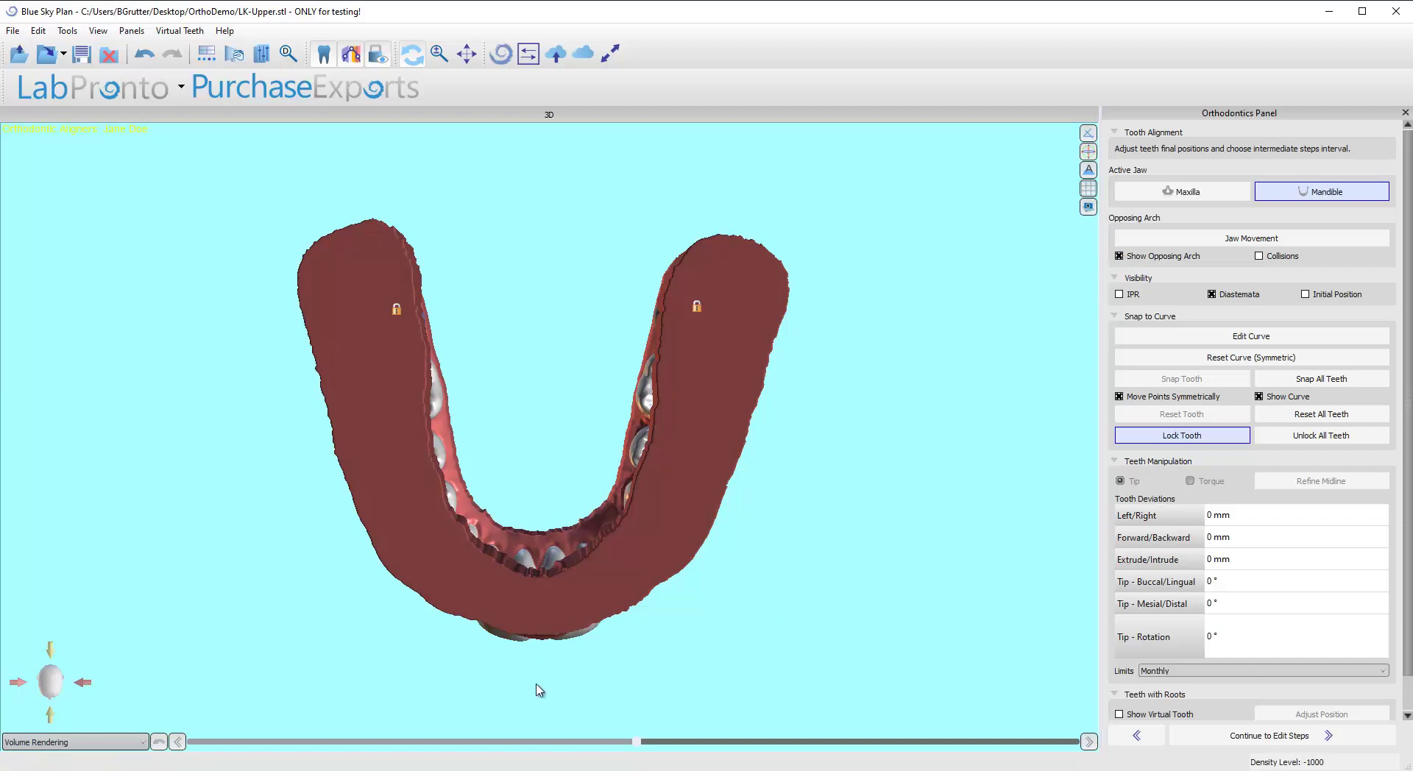
Set the jaw transparency to 1.00 so the maxillary arch can be viewed through the mandible.
{"action": "left_click_drag", "start_coordinate": [536, 676], "coordinate": [579, 404]}
{"action": "left_click_drag", "start_coordinate": [584, 653], "coordinate": [607, 352]}
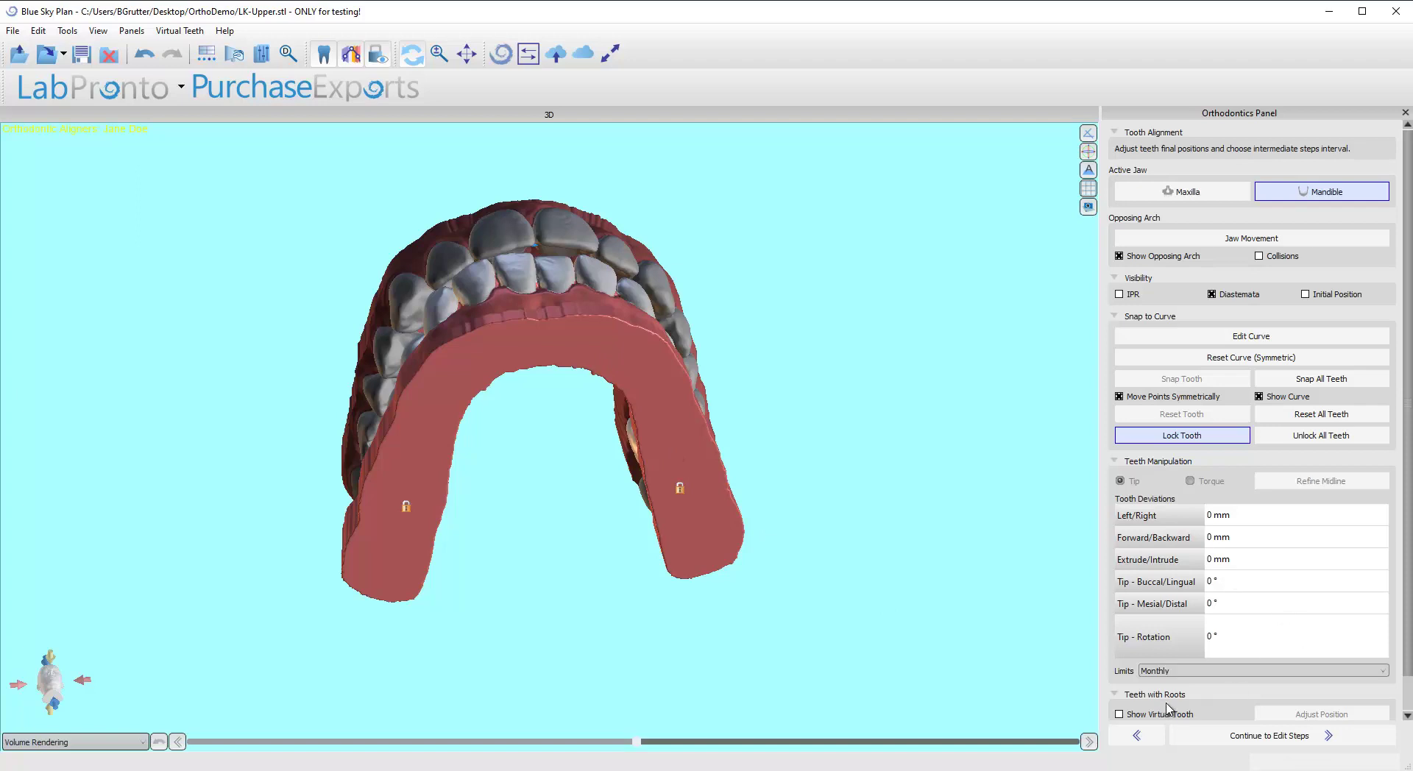
{"action": "scroll", "coordinate": [1331, 641], "scroll_direction": "down", "scroll_amount": 2}
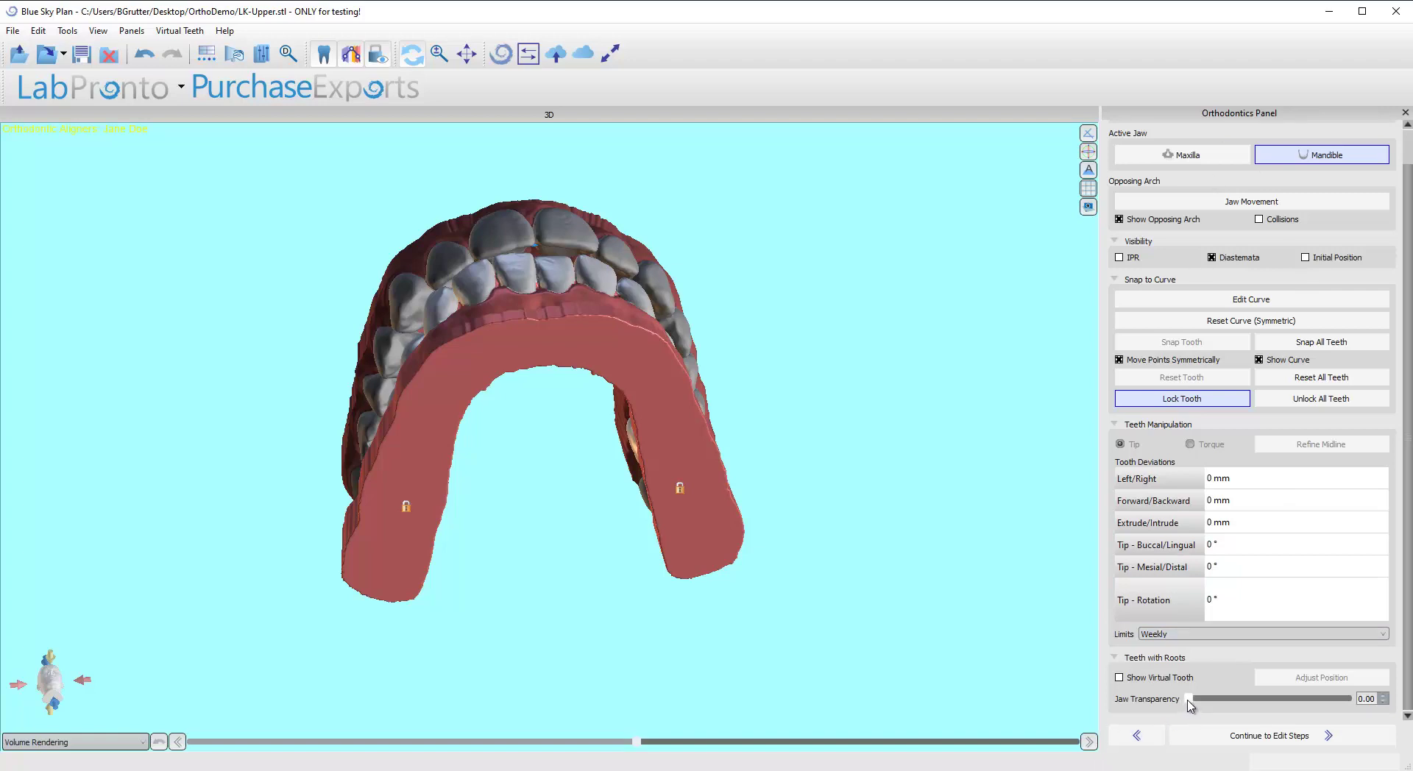
{"action": "left_click_drag", "start_coordinate": [1204, 701], "coordinate": [1337, 705]}
{"action": "left_click_drag", "start_coordinate": [726, 700], "coordinate": [705, 597]}
{"action": "left_click_drag", "start_coordinate": [1341, 702], "coordinate": [1351, 703]}
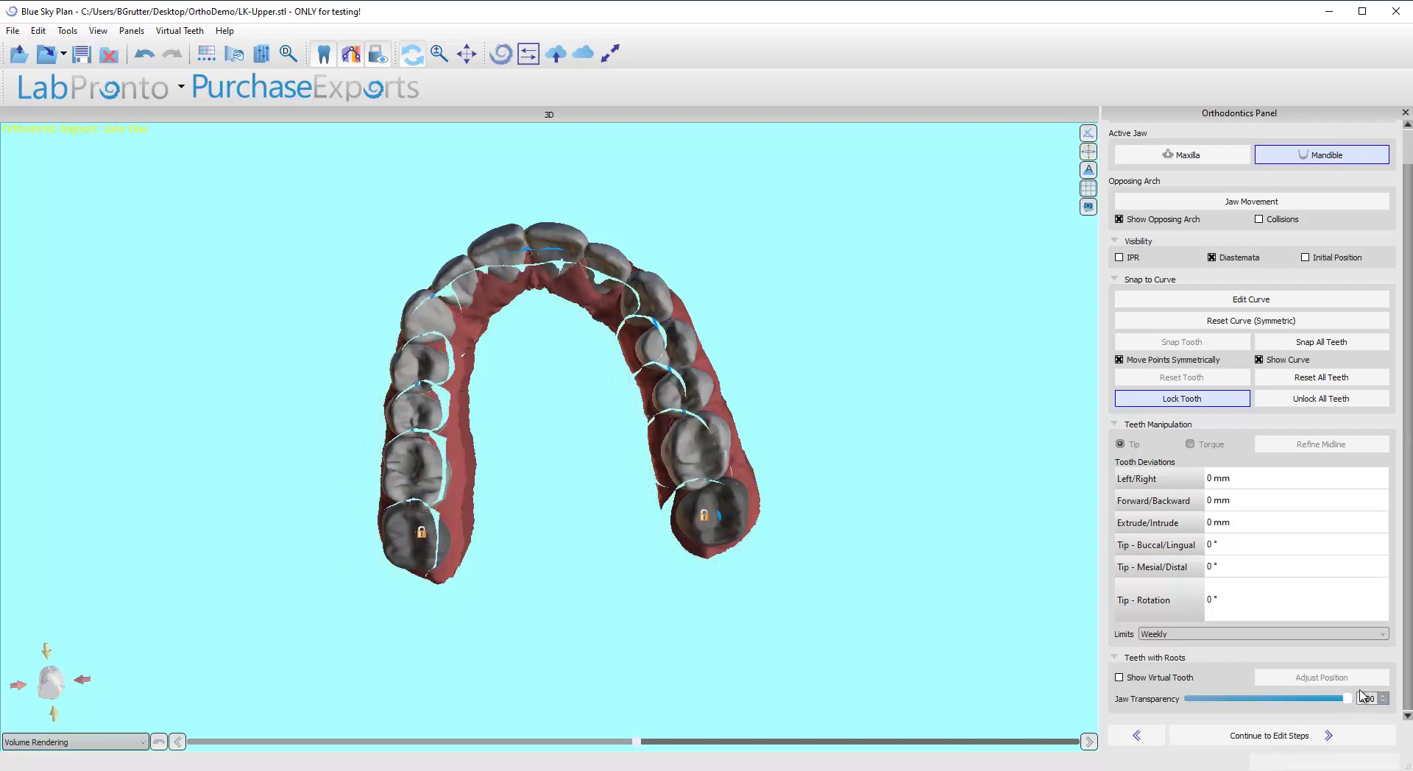
{"action": "left_click_drag", "start_coordinate": [517, 466], "coordinate": [588, 368]}
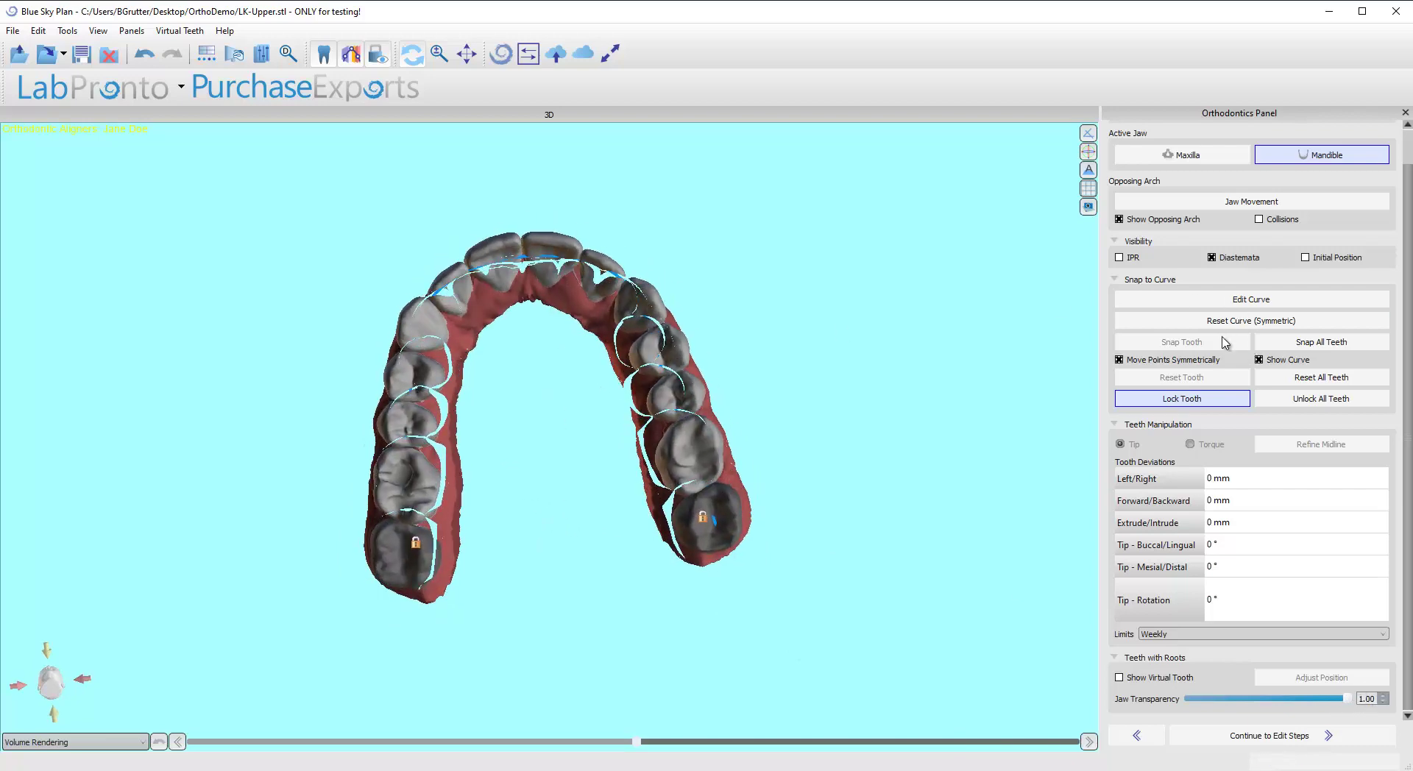
Shape the mandibular snap curve against the upper arch, placing its premolar points 19.52 mm and its front side points 12.68 mm from the midline.
{"action": "left_click", "coordinate": [1212, 301]}
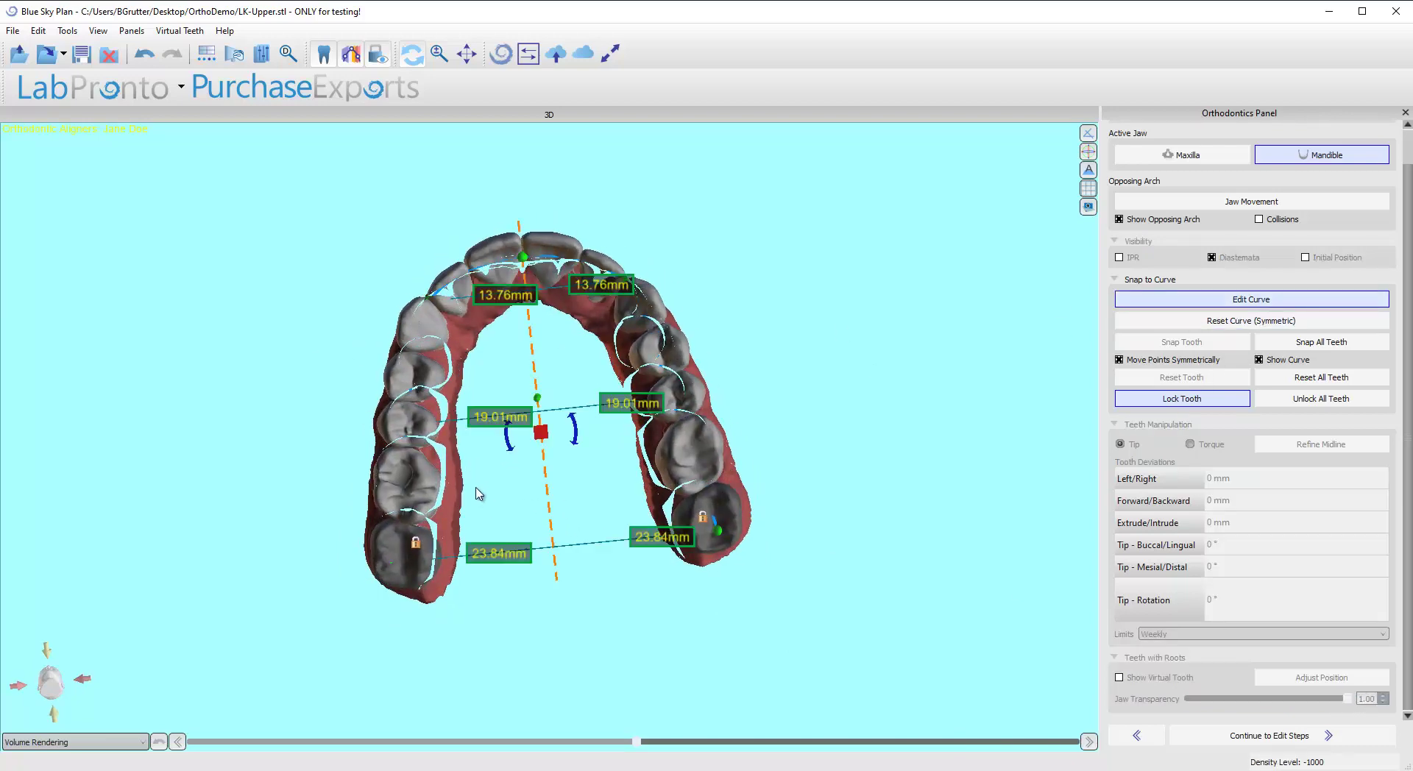
{"action": "left_click_drag", "start_coordinate": [479, 493], "coordinate": [493, 472]}
{"action": "left_click_drag", "start_coordinate": [445, 173], "coordinate": [485, 456]}
{"action": "left_click_drag", "start_coordinate": [536, 379], "coordinate": [531, 399]}
{"action": "left_click_drag", "start_coordinate": [430, 715], "coordinate": [407, 487]}
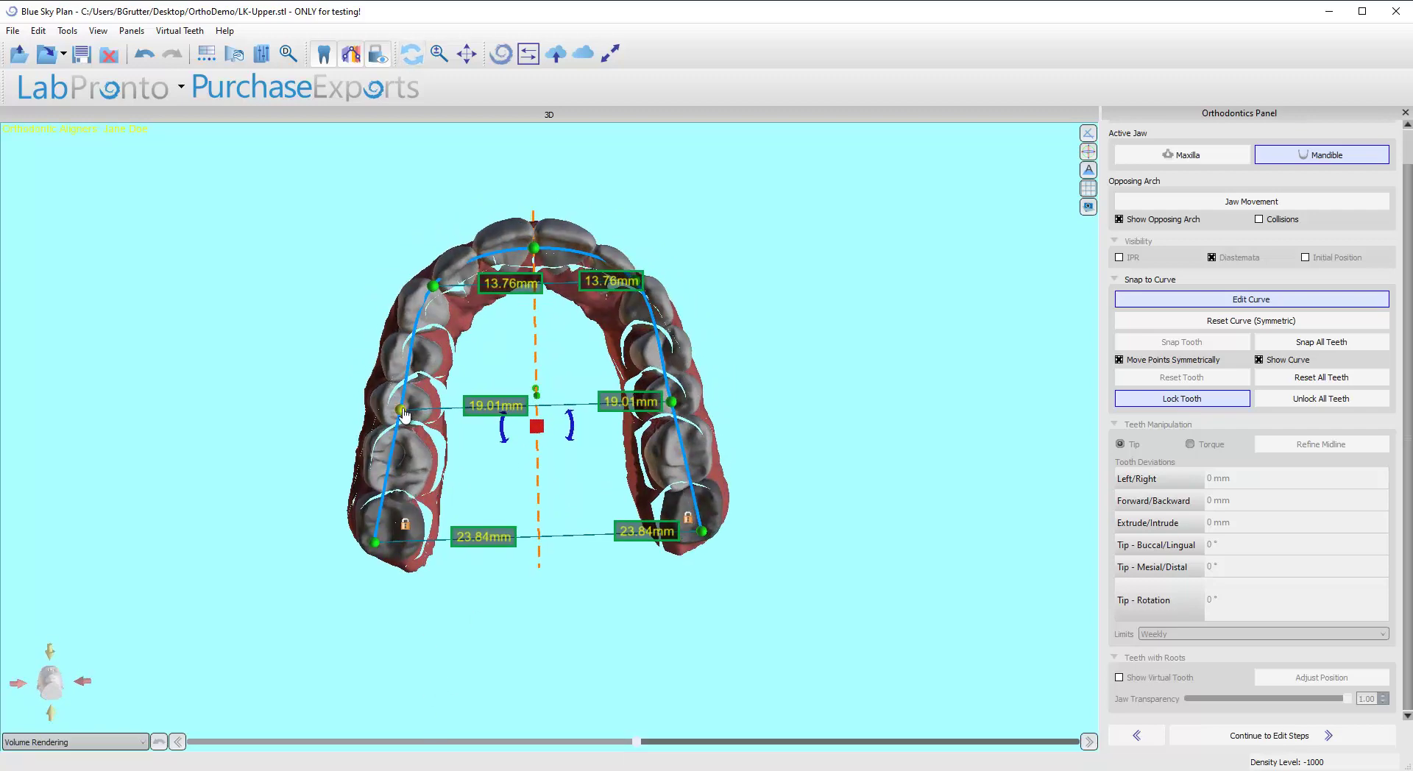
{"action": "left_click_drag", "start_coordinate": [404, 414], "coordinate": [400, 415]}
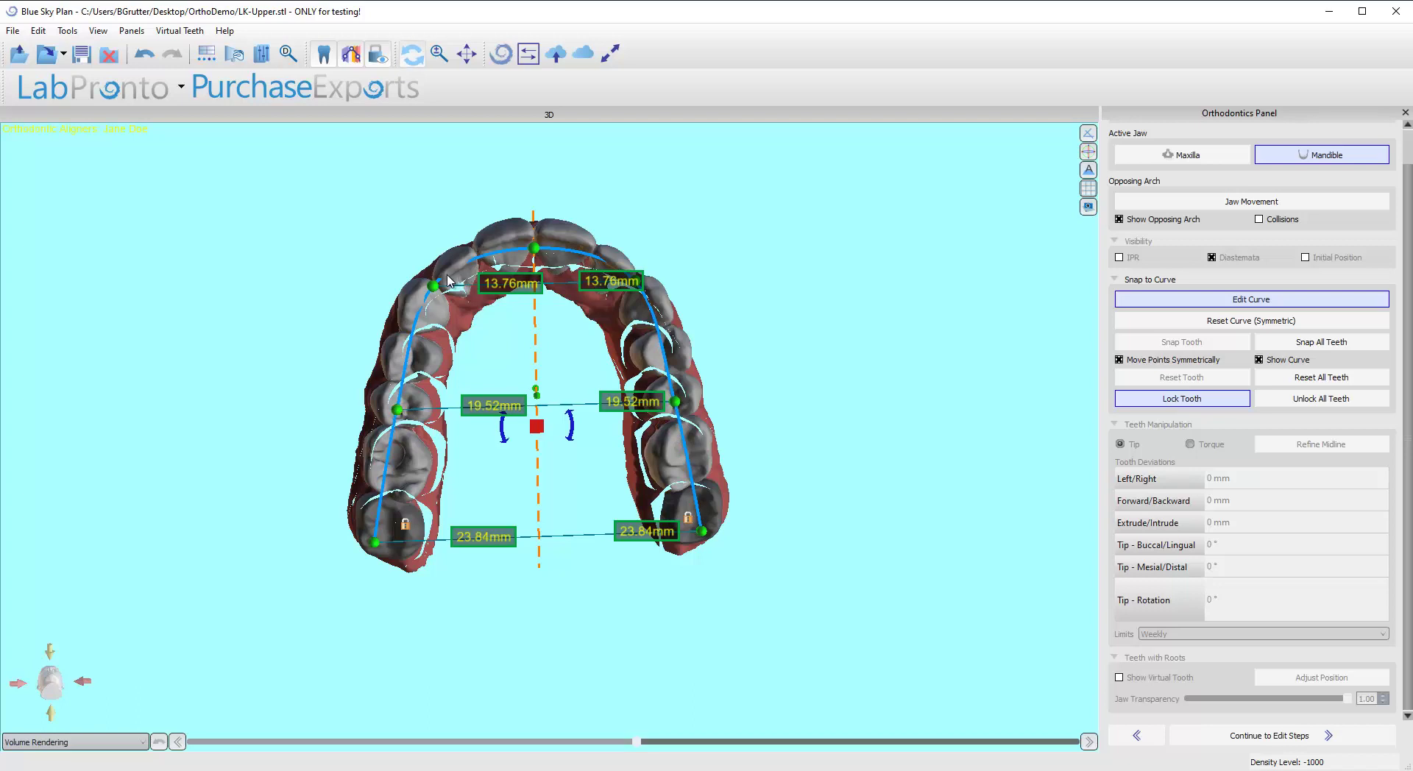
{"action": "left_click_drag", "start_coordinate": [442, 283], "coordinate": [443, 290]}
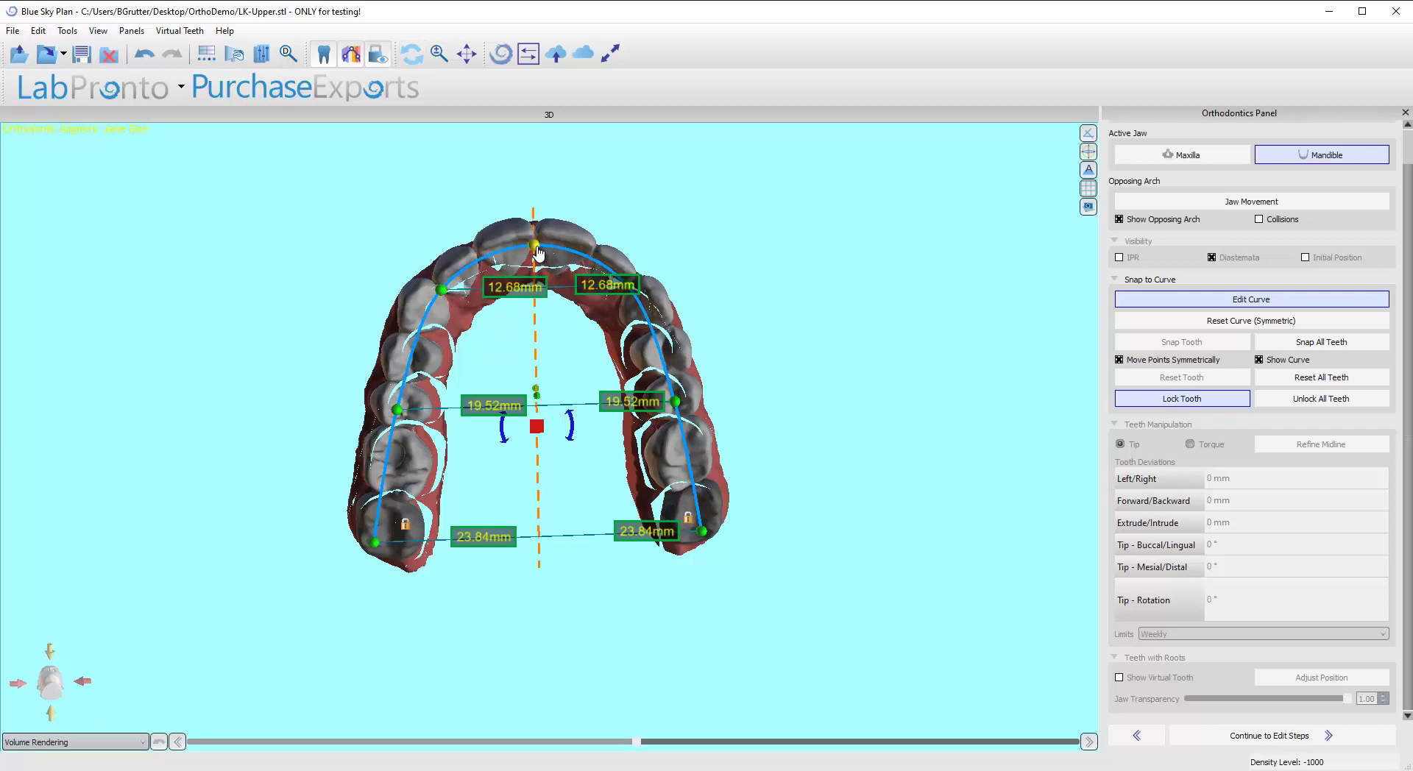
{"action": "left_click_drag", "start_coordinate": [813, 397], "coordinate": [688, 333]}
{"action": "left_click_drag", "start_coordinate": [473, 426], "coordinate": [420, 435]}
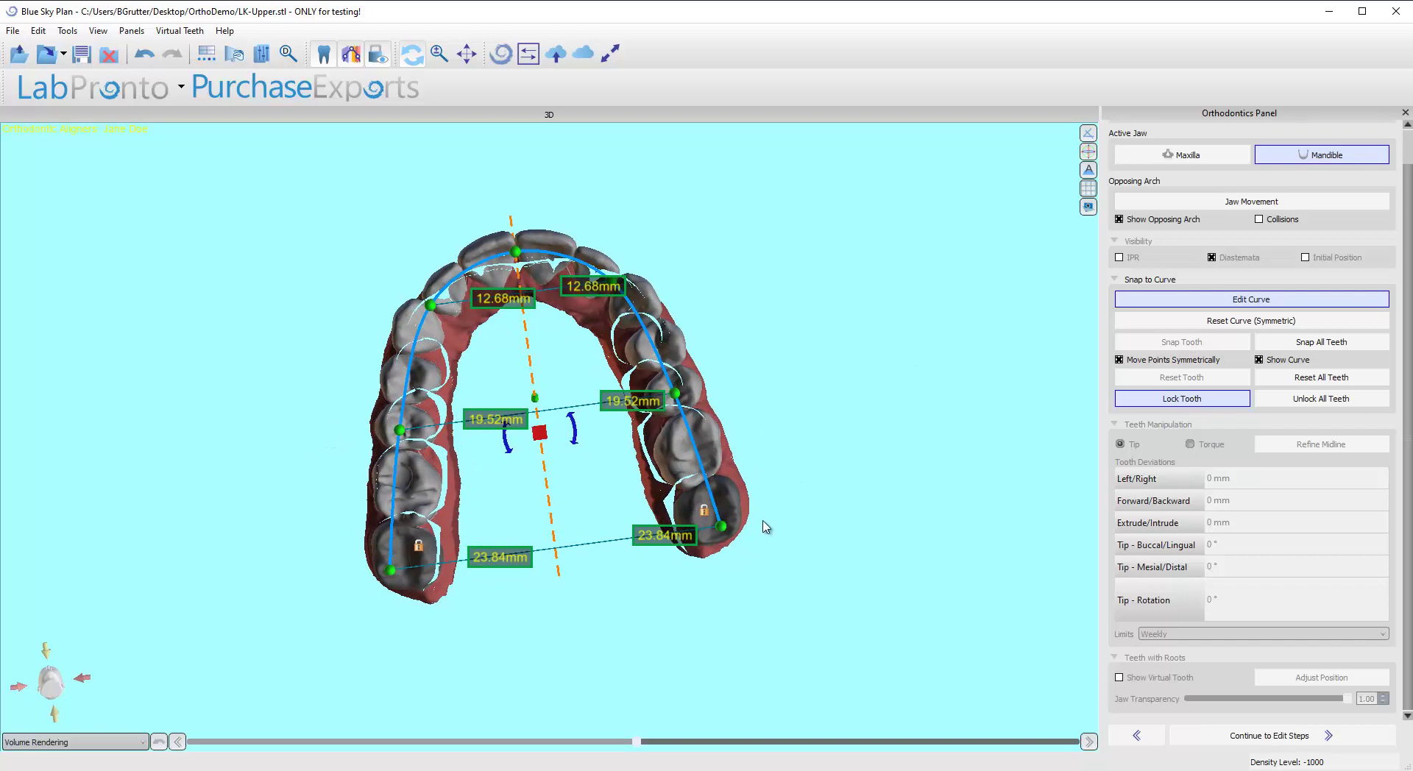
{"action": "left_click_drag", "start_coordinate": [775, 223], "coordinate": [578, 518]}
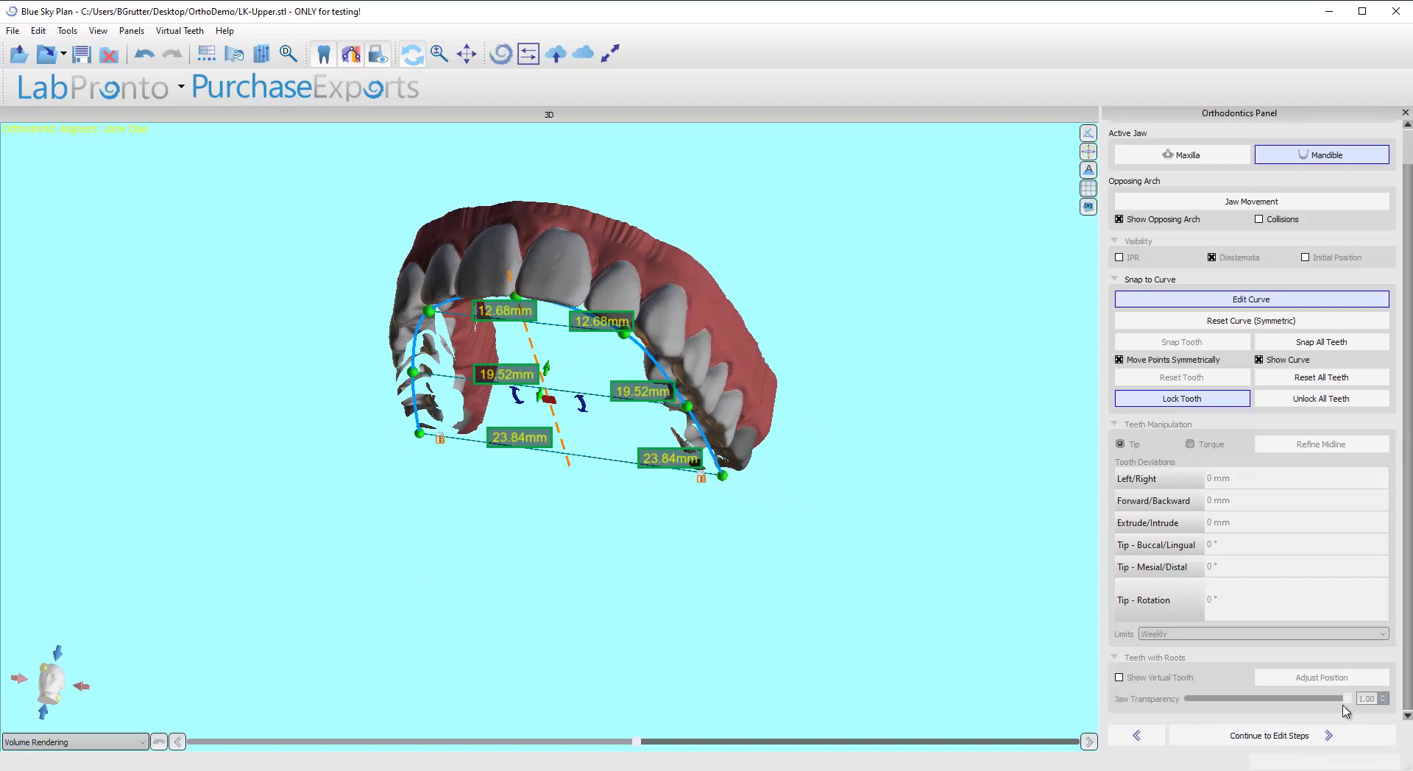
Finish editing the curve, restore the jaw transparency to 0.00, and snap all mandibular teeth to the curve.
{"action": "left_click", "coordinate": [1245, 301]}
{"action": "left_click_drag", "start_coordinate": [1345, 705], "coordinate": [1155, 714]}
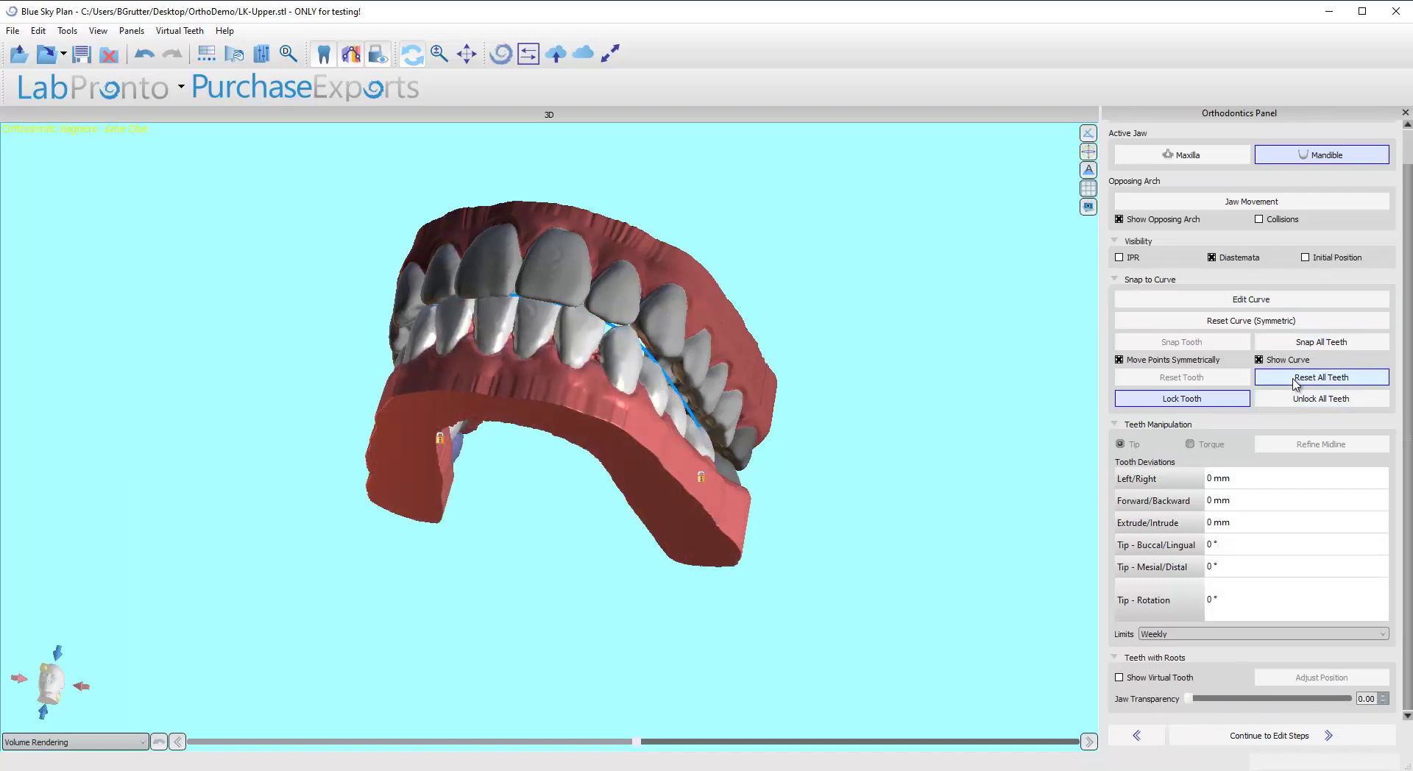
{"action": "left_click", "coordinate": [1301, 341]}
{"action": "left_click_drag", "start_coordinate": [677, 521], "coordinate": [743, 328]}
{"action": "scroll", "coordinate": [744, 326], "scroll_direction": "up", "scroll_amount": 3}
{"action": "left_click_drag", "start_coordinate": [772, 250], "coordinate": [866, 465]}
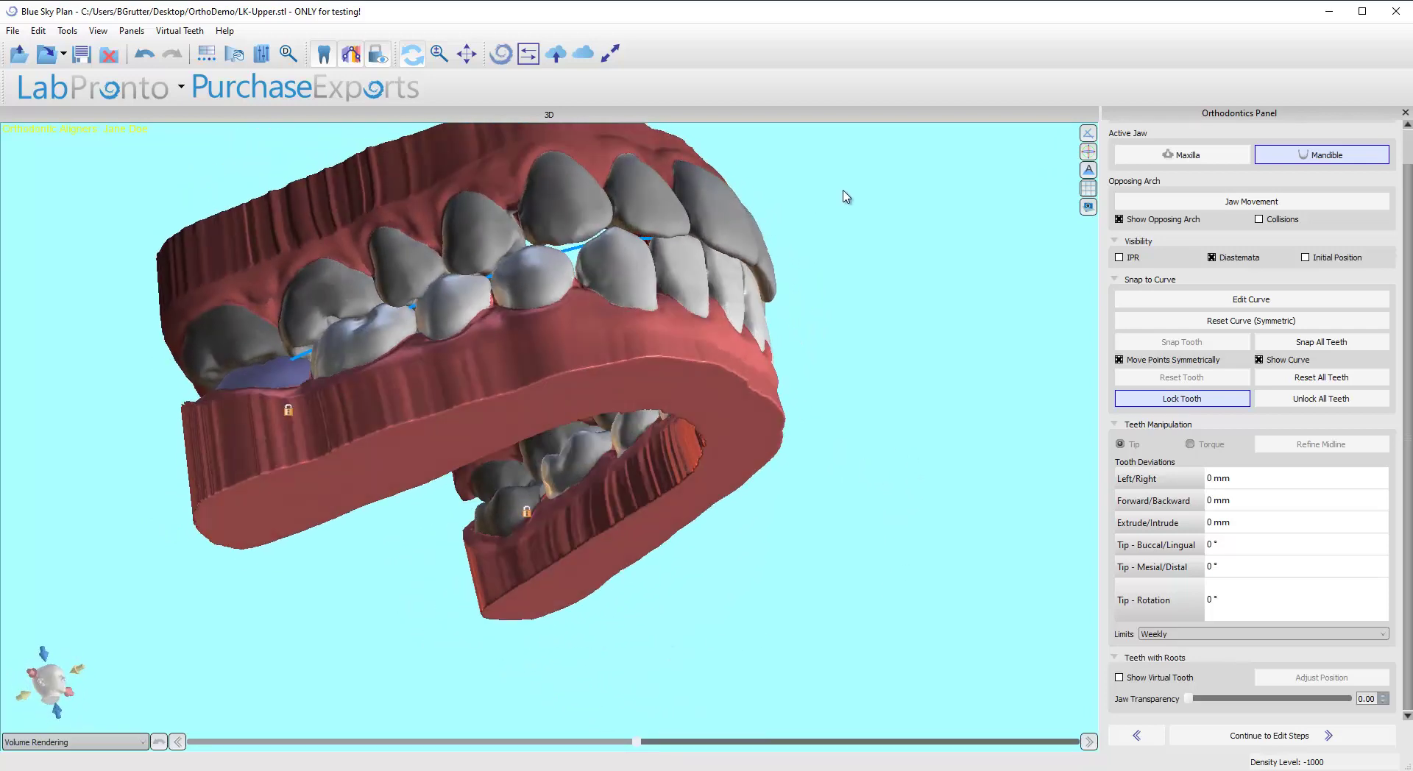
{"action": "left_click_drag", "start_coordinate": [845, 196], "coordinate": [318, 408]}
{"action": "left_click_drag", "start_coordinate": [630, 627], "coordinate": [585, 546]}
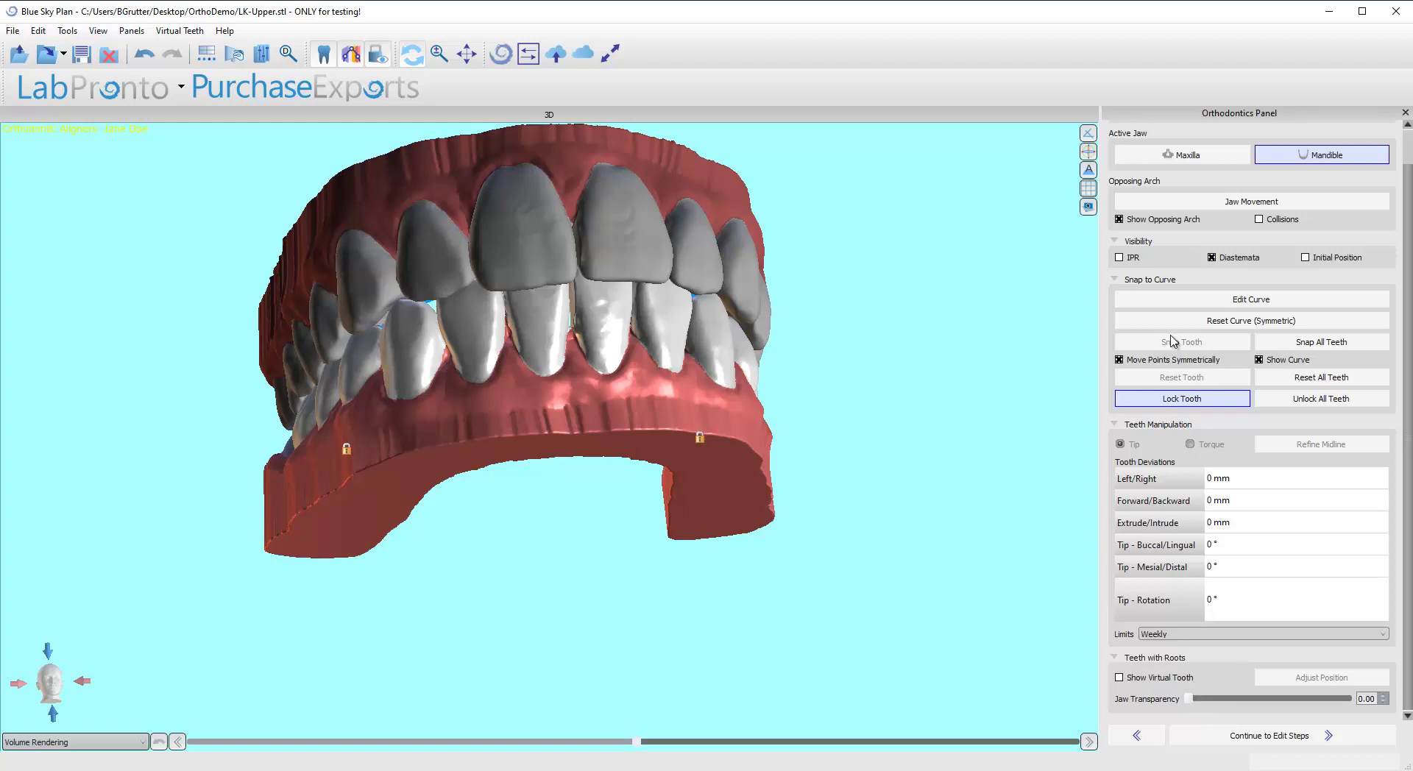
Hide the opposing arch, shift the whole snap curve vertically to the lower incisal edges, and snap all mandibular teeth to it.
{"action": "left_click", "coordinate": [1118, 218]}
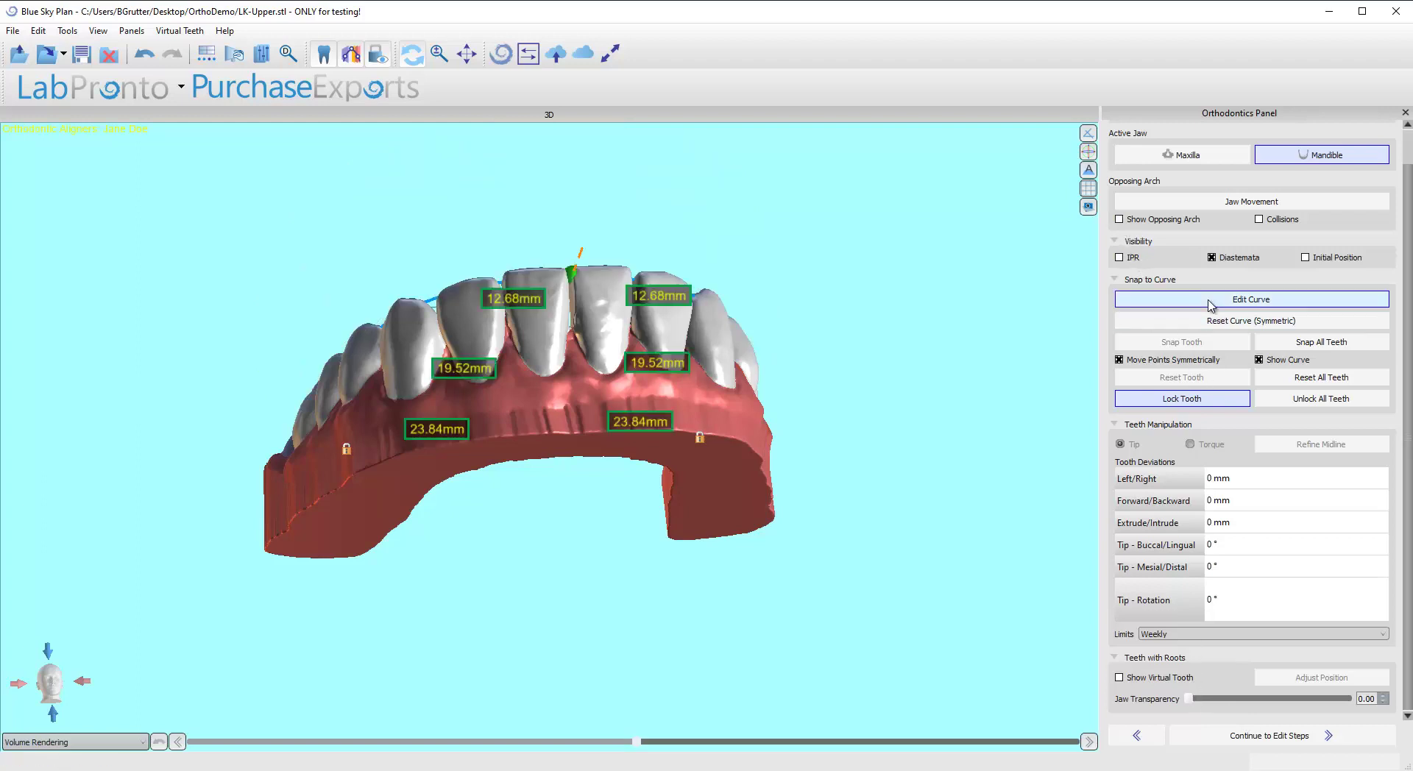
{"action": "left_click", "coordinate": [1250, 298]}
{"action": "left_click_drag", "start_coordinate": [593, 339], "coordinate": [571, 444]}
{"action": "left_click_drag", "start_coordinate": [539, 288], "coordinate": [547, 339]}
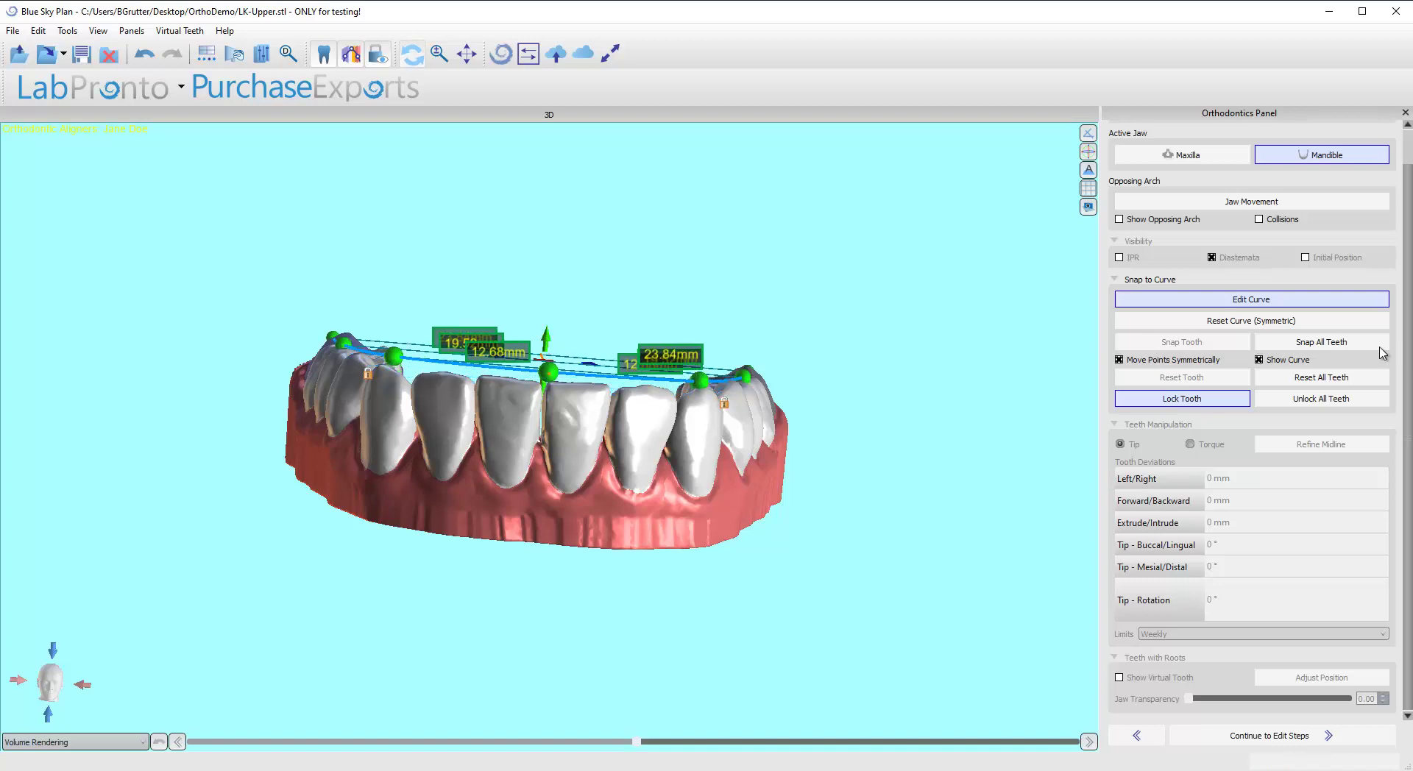
{"action": "left_click", "coordinate": [1314, 344]}
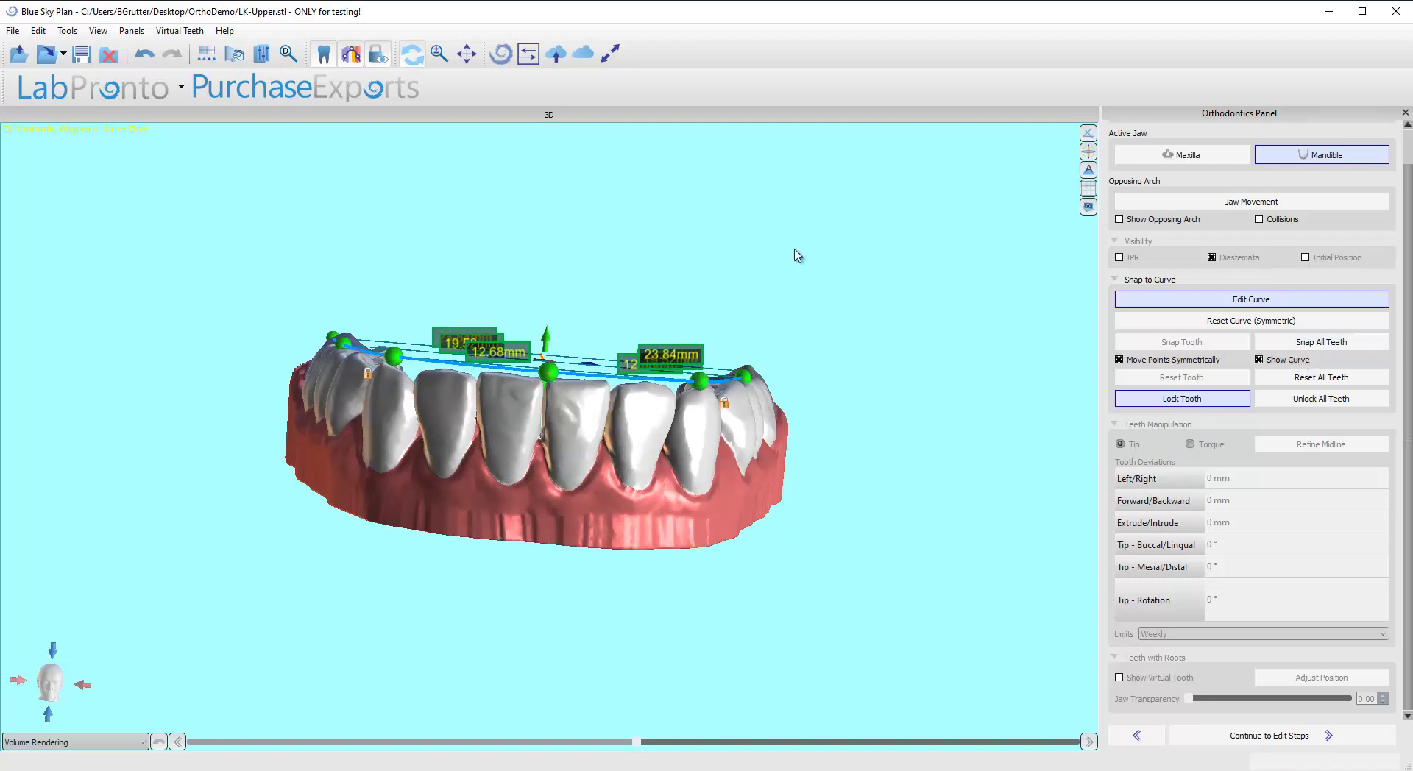
Check the bite of the mandibular teeth against the opposing arch, and hide that arch again.
{"action": "left_click", "coordinate": [1119, 220]}
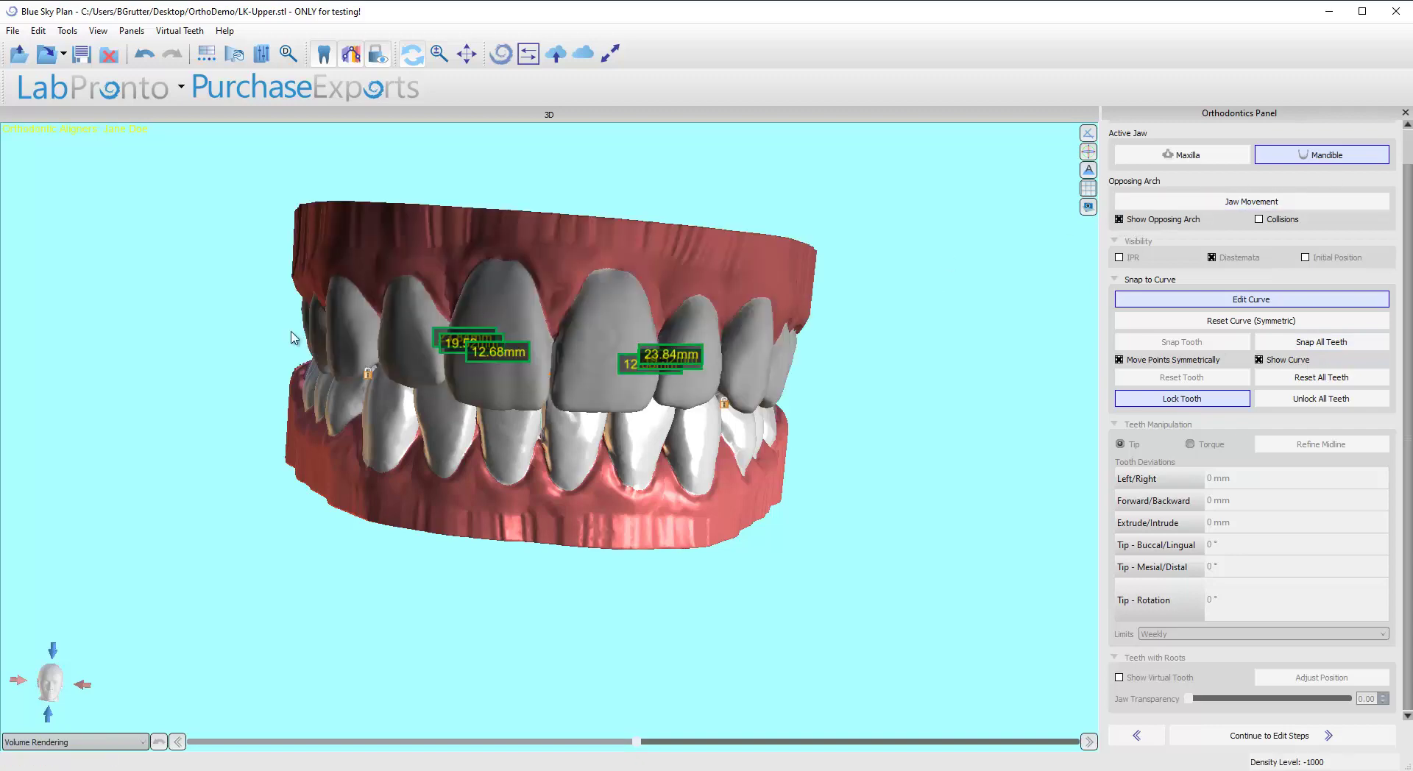
{"action": "left_click_drag", "start_coordinate": [203, 392], "coordinate": [515, 316]}
{"action": "left_click", "coordinate": [1118, 220]}
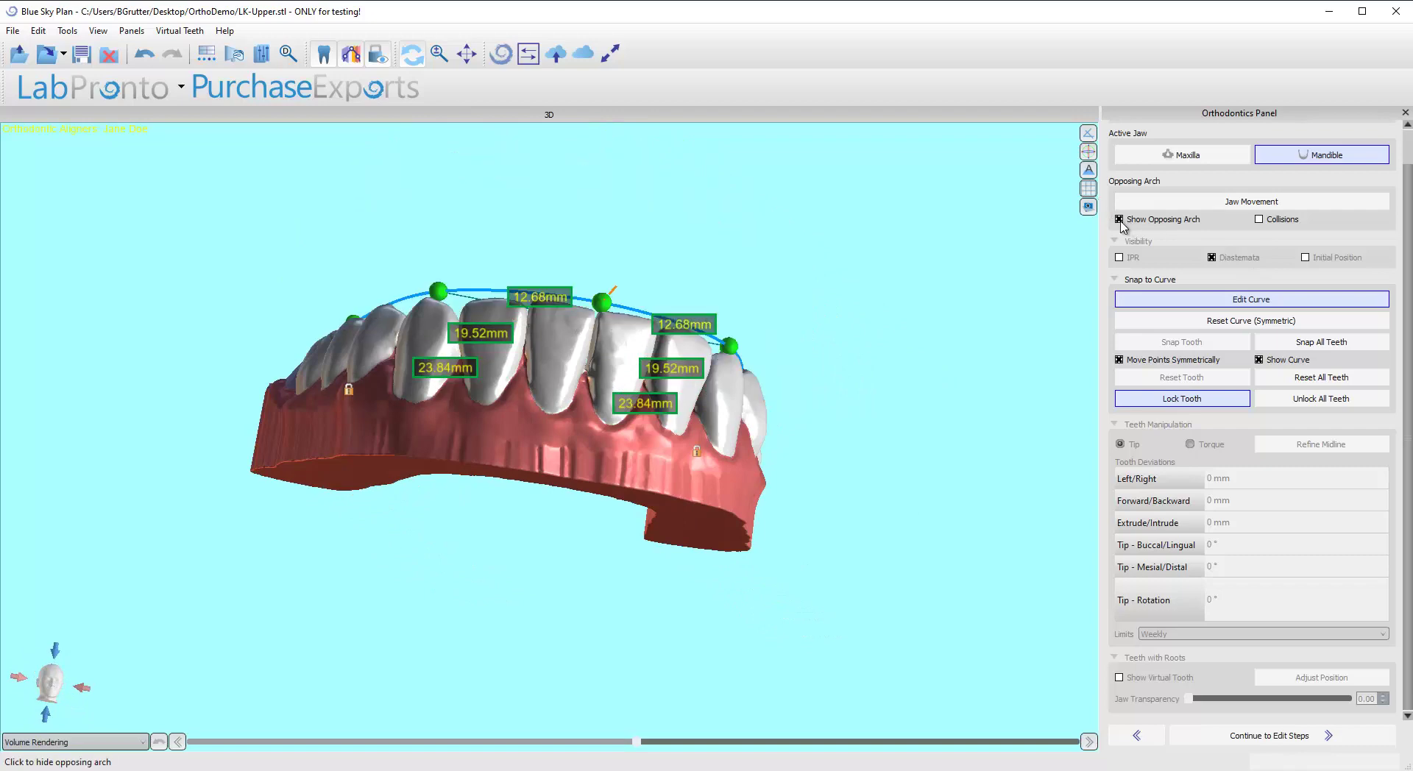
{"action": "left_click_drag", "start_coordinate": [665, 214], "coordinate": [553, 600]}
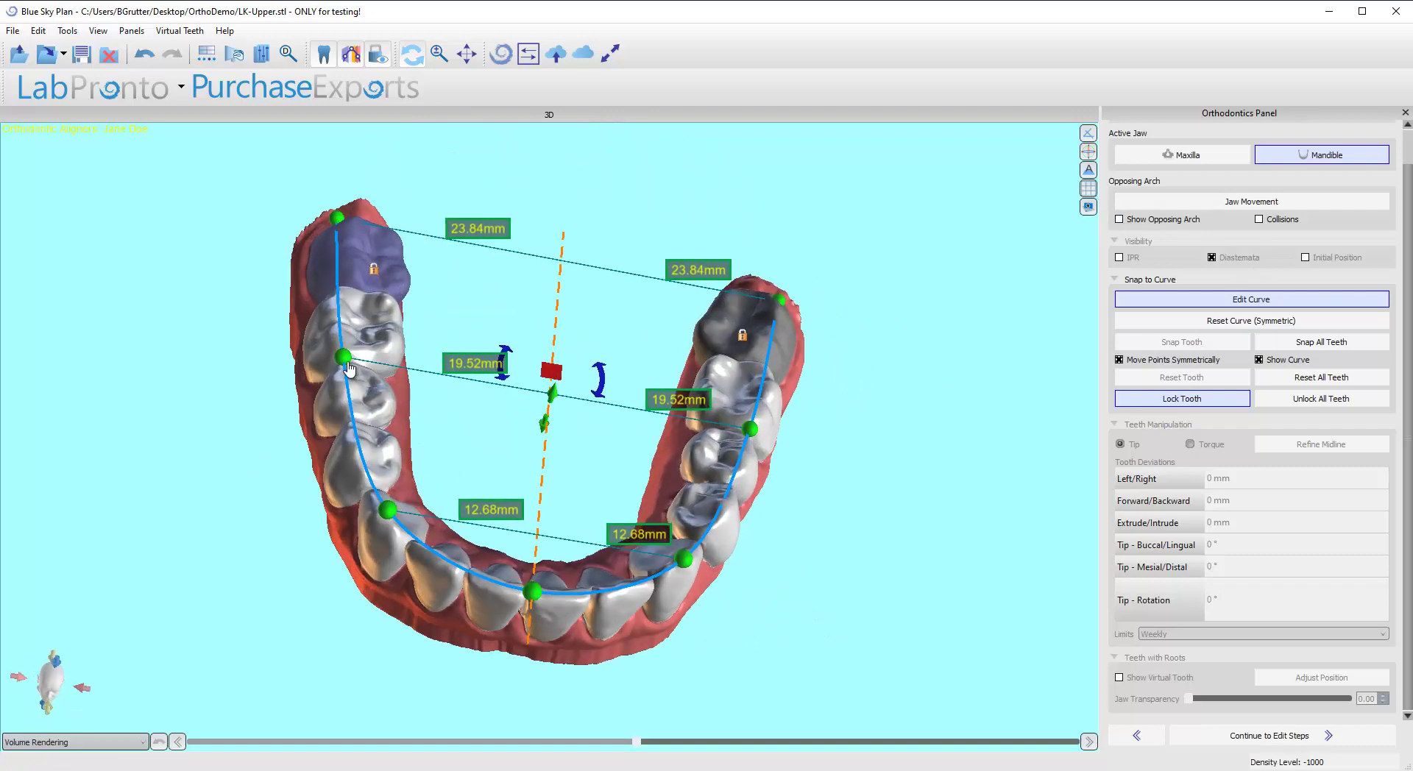
Move the mandibular snap curve's premolar points symmetrically to 19.13 mm from the midline and snap all teeth to the curve.
{"action": "left_click_drag", "start_coordinate": [346, 363], "coordinate": [348, 357]}
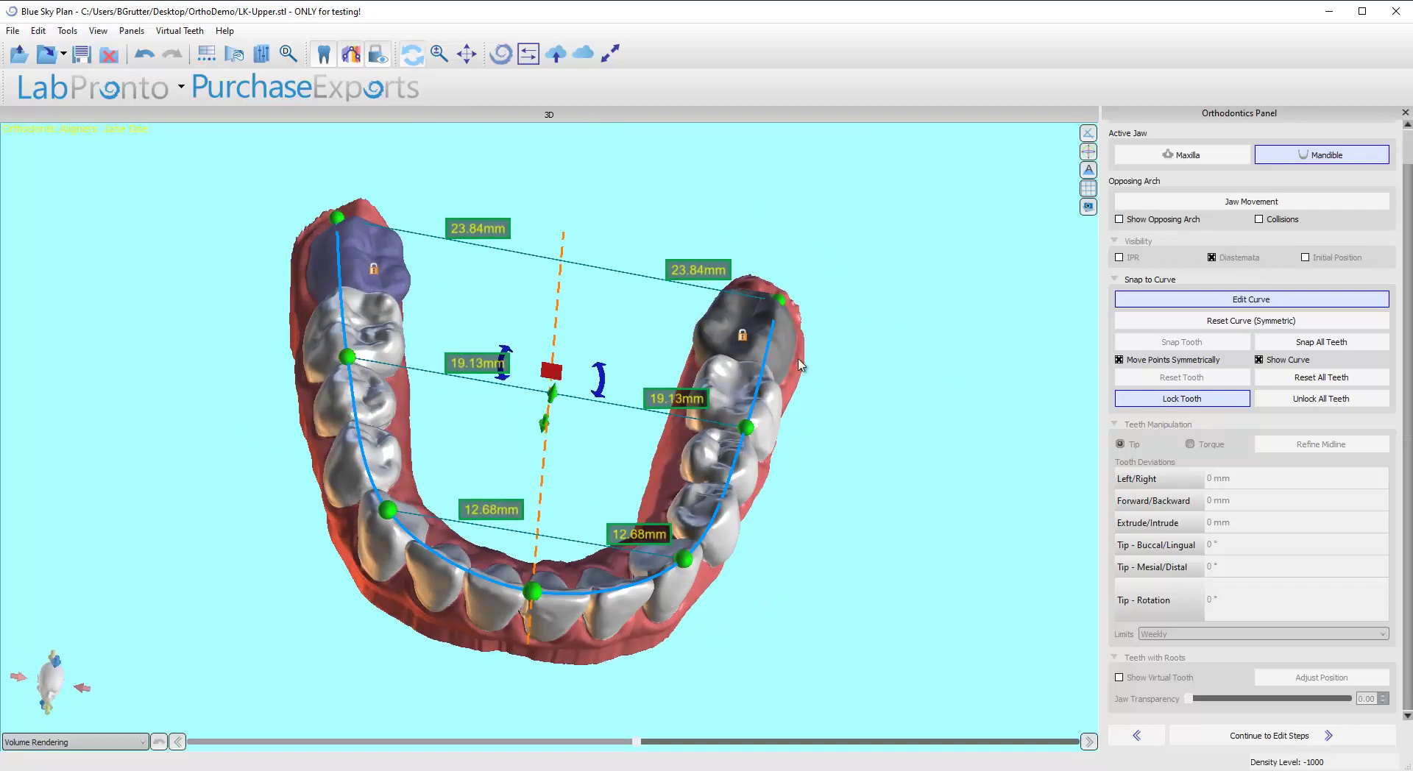
{"action": "left_click", "coordinate": [1358, 353]}
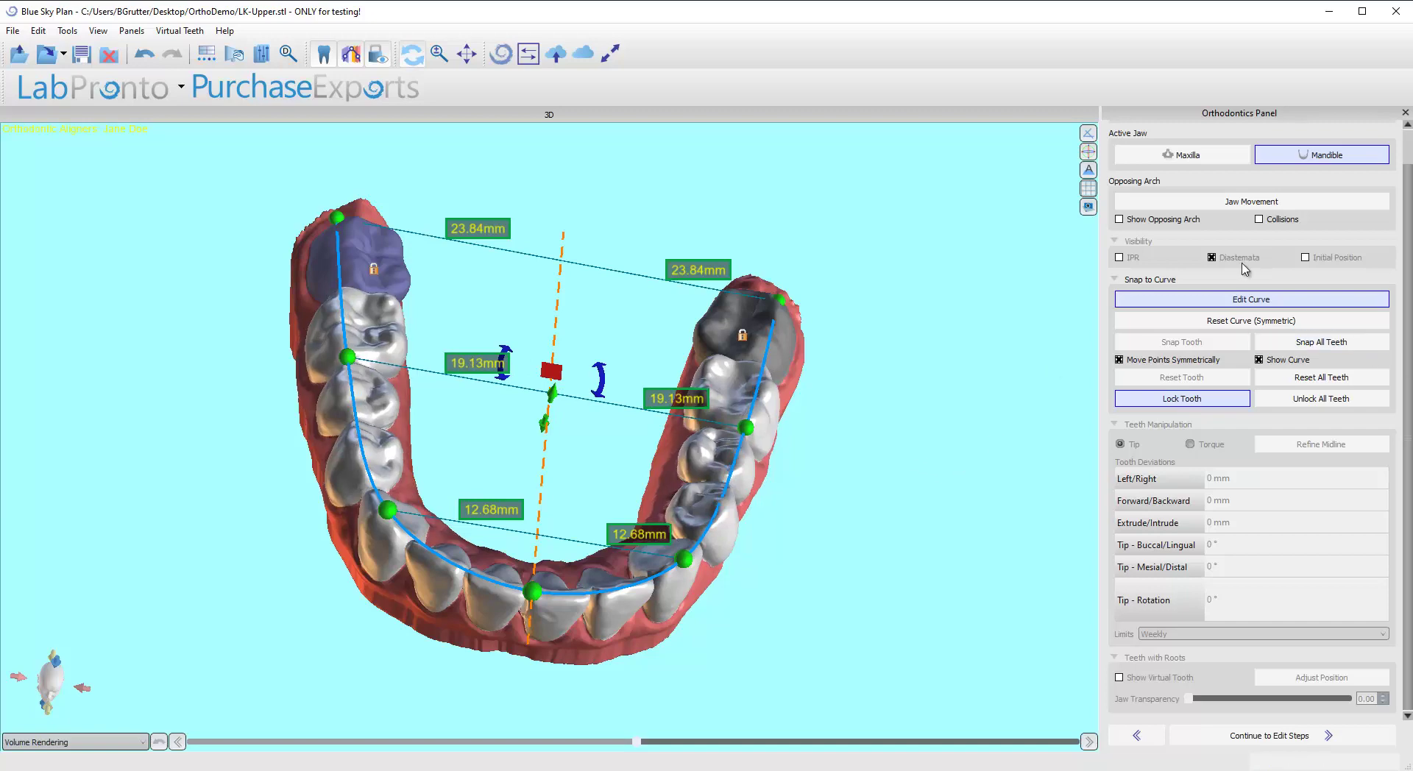
Show the opposing arch and check the bite of the snapped mandibular teeth from the front.
{"action": "left_click", "coordinate": [1118, 219]}
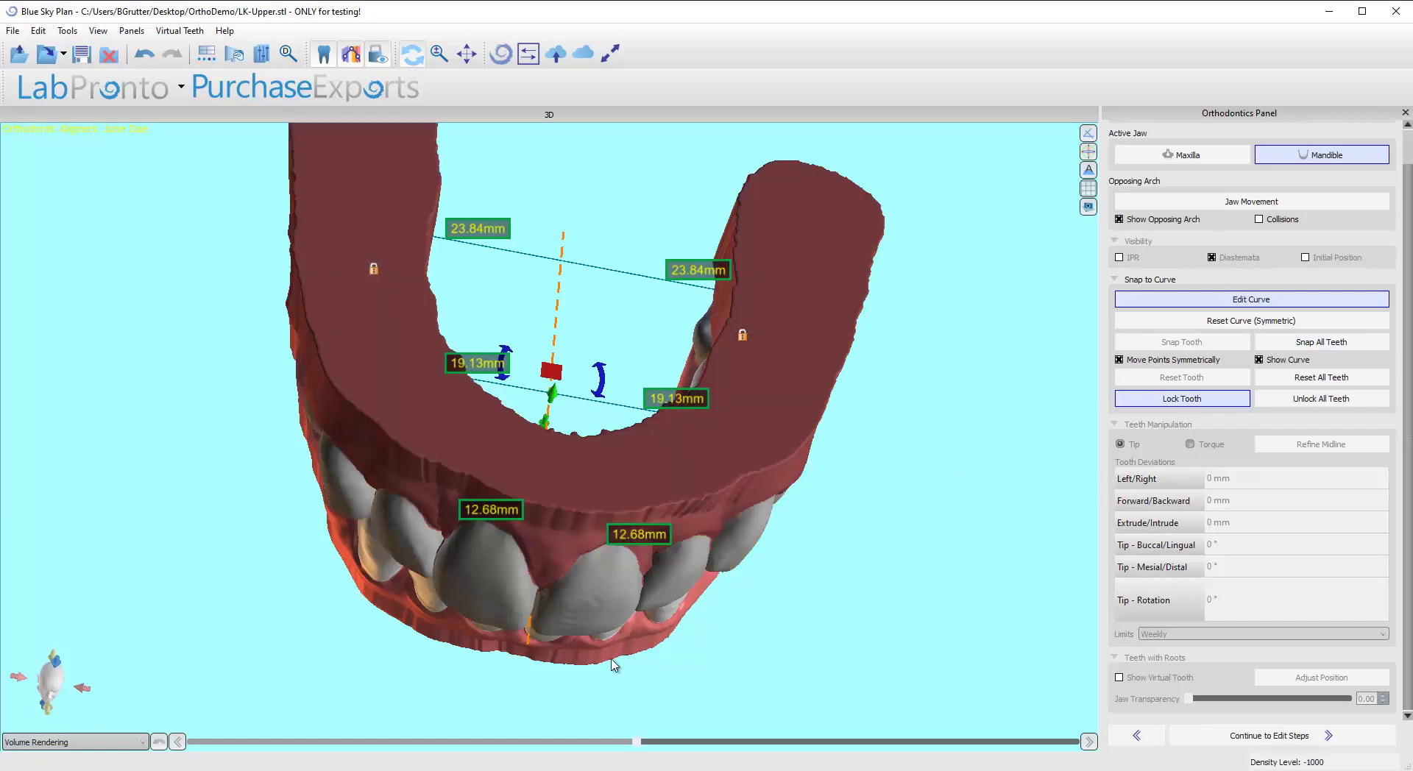
{"action": "left_click_drag", "start_coordinate": [667, 623], "coordinate": [594, 365]}
{"action": "right_click_drag", "start_coordinate": [595, 370], "coordinate": [827, 223]}
{"action": "left_click_drag", "start_coordinate": [826, 222], "coordinate": [614, 342]}
{"action": "left_click_drag", "start_coordinate": [897, 203], "coordinate": [599, 231]}
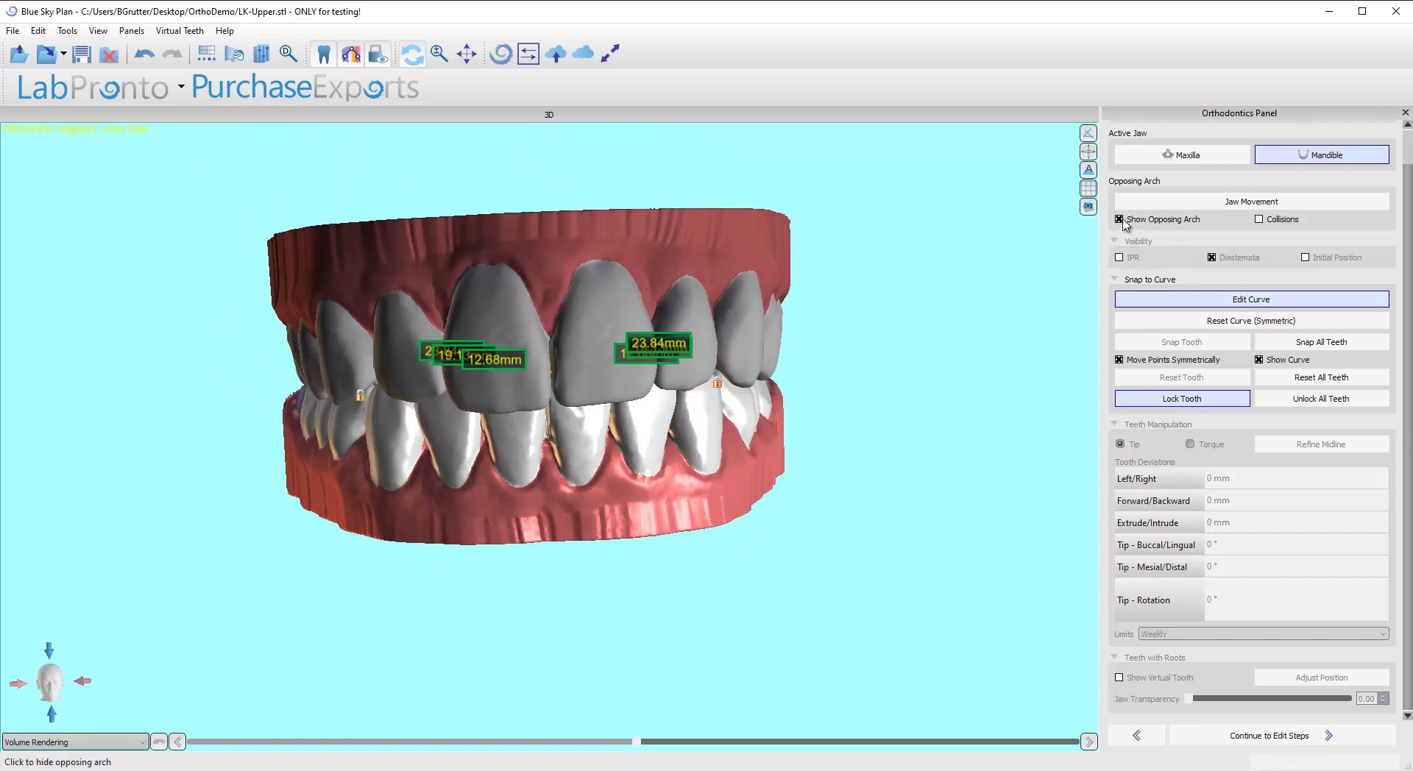
Finish editing the curve, hide the curve and opposing arch, and turn on collision marking for the mandibular teeth.
{"action": "left_click", "coordinate": [1176, 301]}
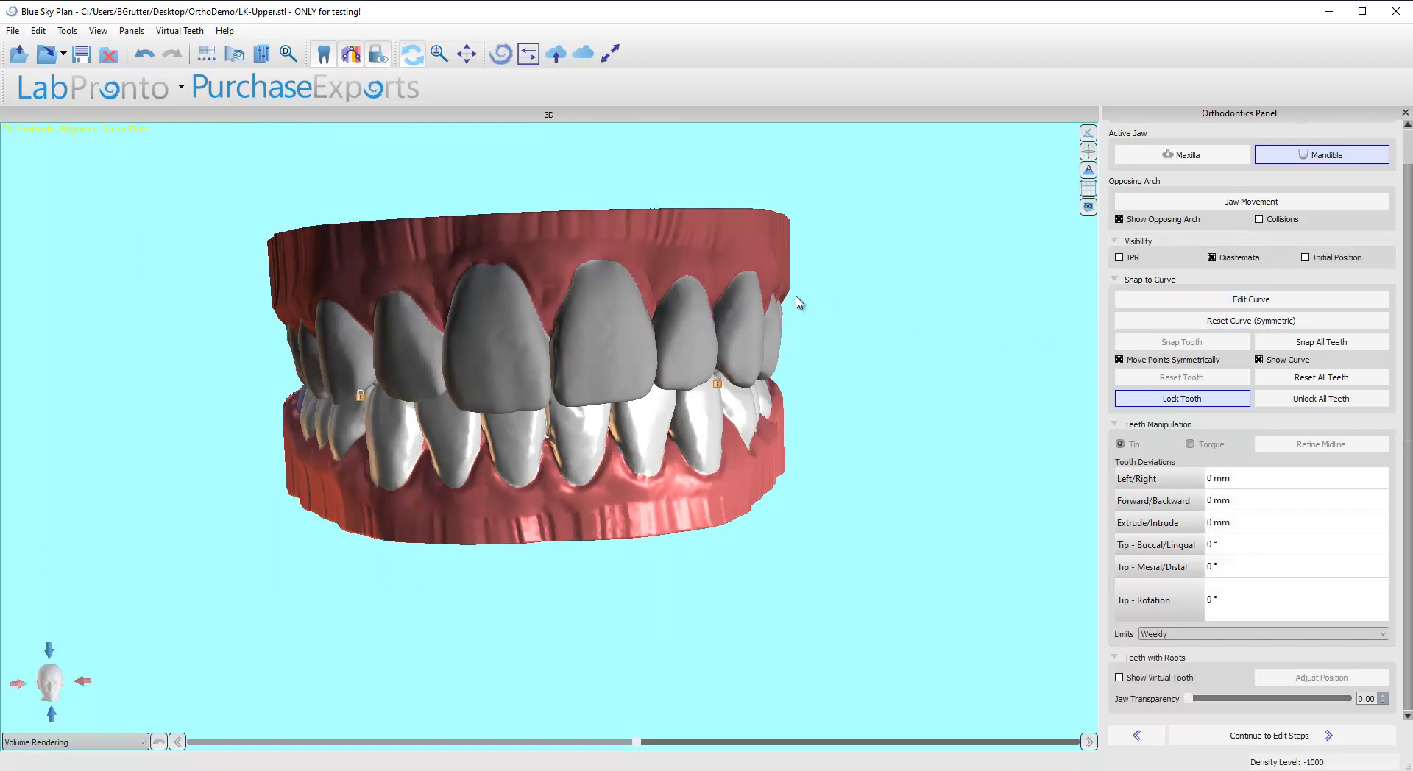
{"action": "left_click", "coordinate": [1119, 218]}
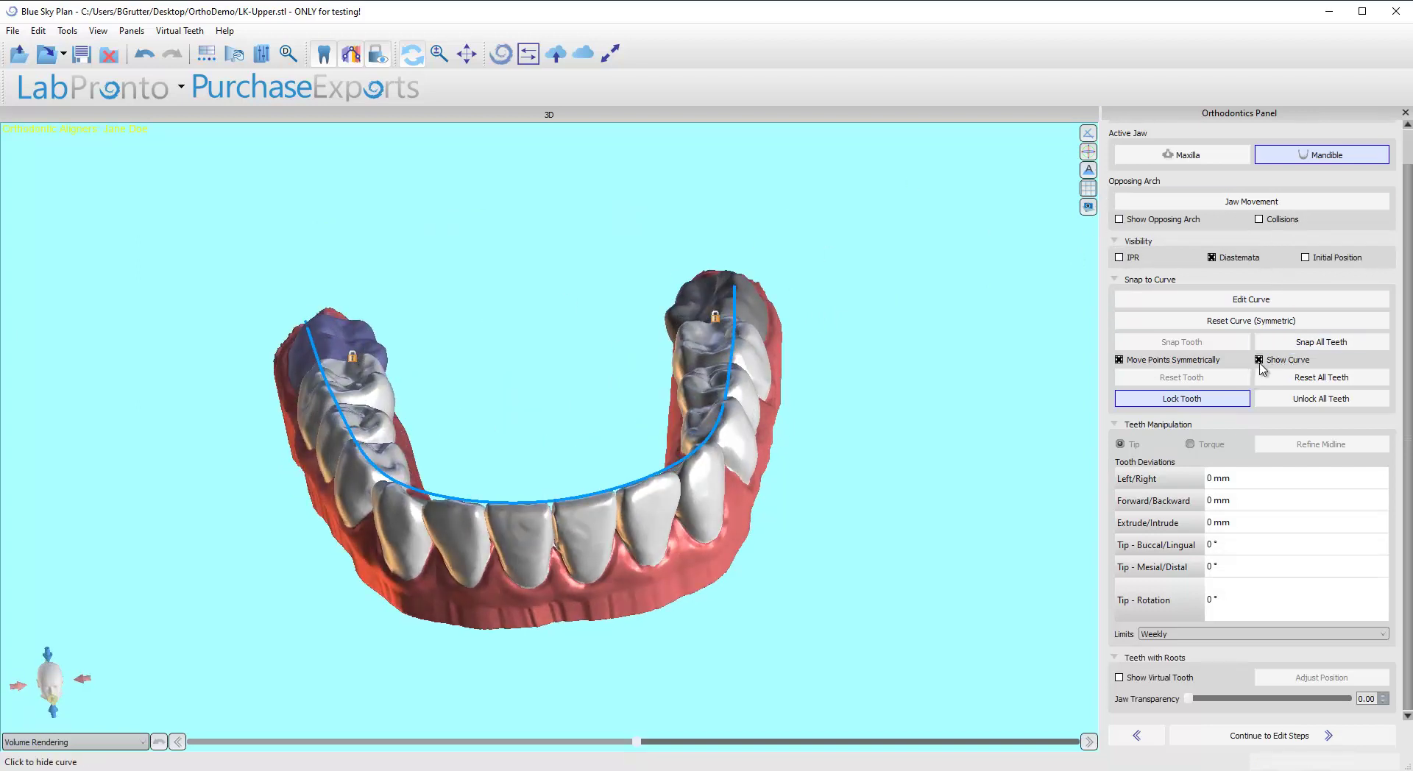
{"action": "left_click", "coordinate": [1258, 361]}
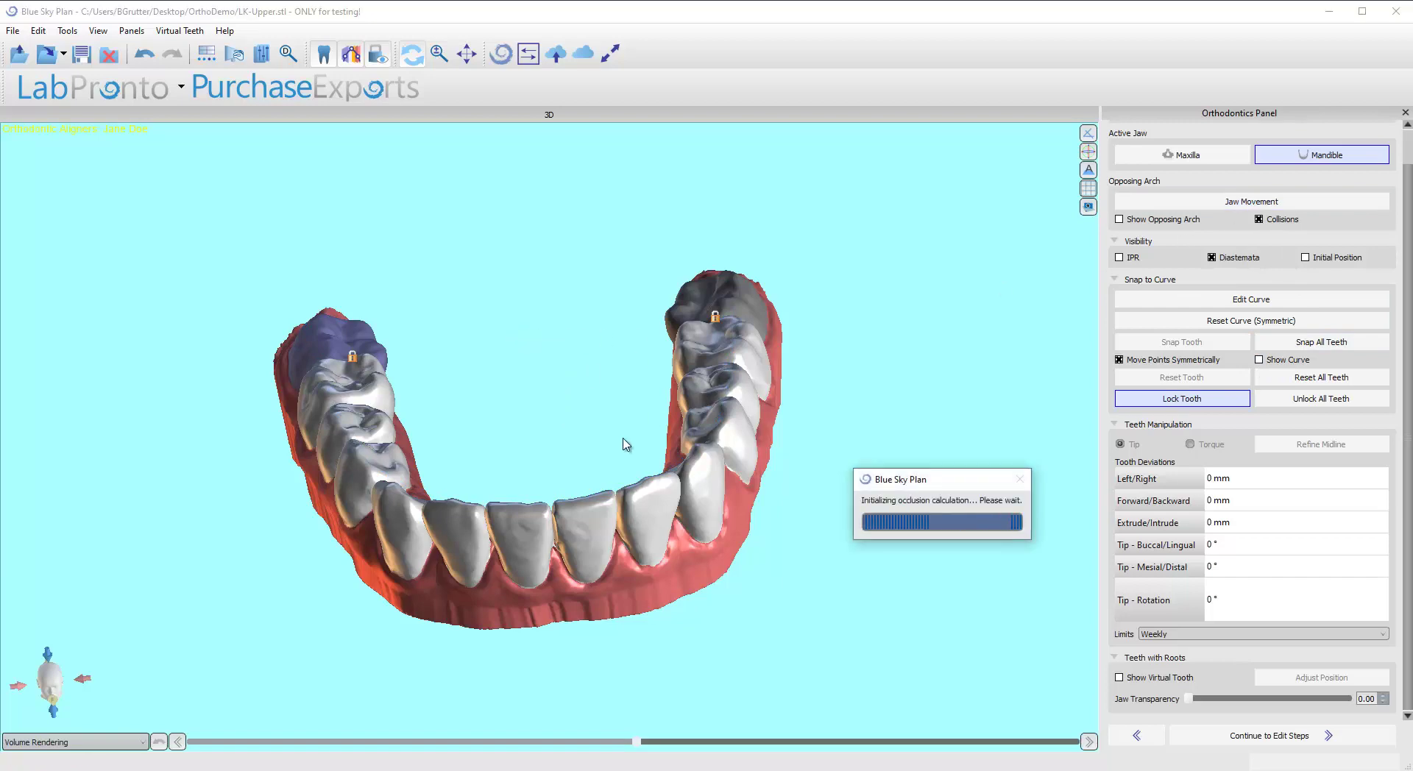
Intrude the mandibular molar in front of the locked molar on the patient's right side to -0.2 mm.
{"action": "left_click_drag", "start_coordinate": [441, 342], "coordinate": [643, 390]}
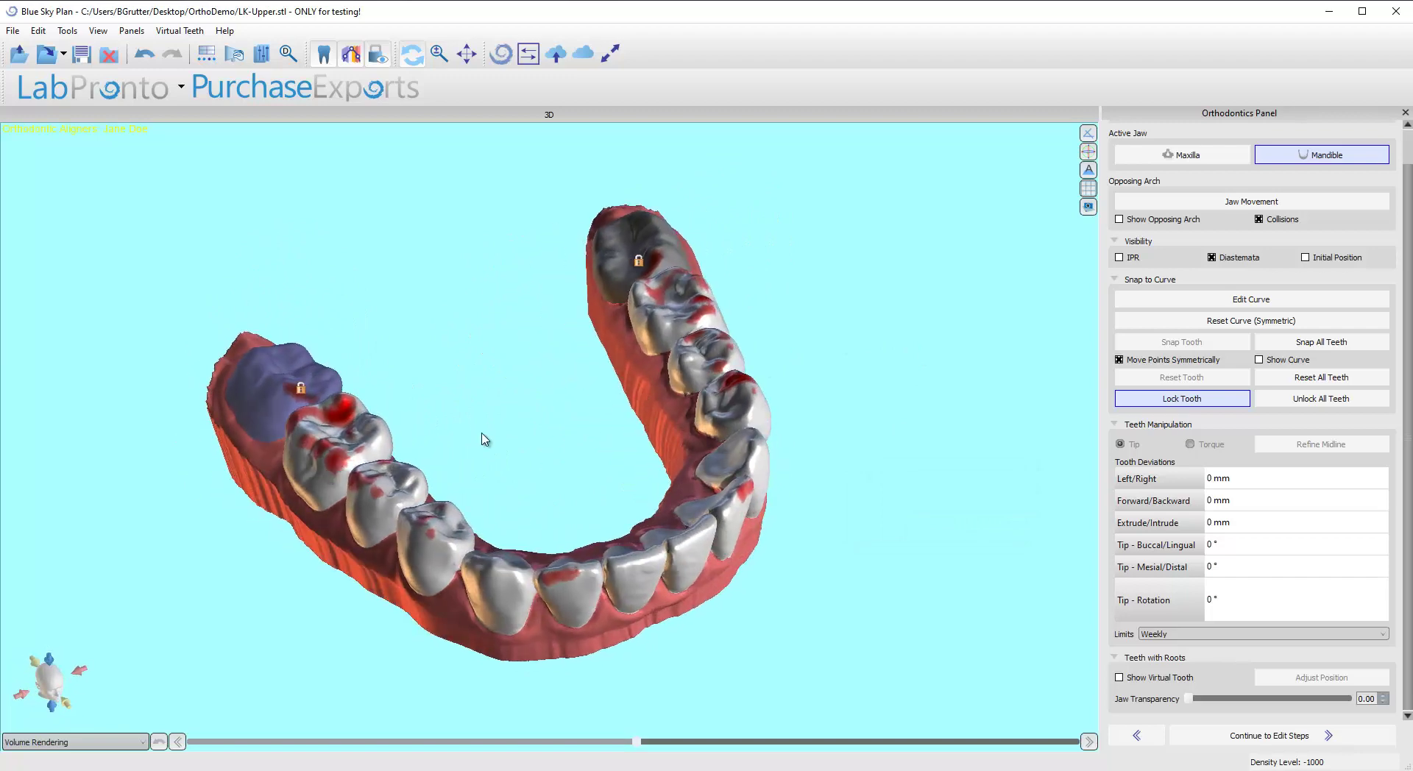
{"action": "left_click_drag", "start_coordinate": [486, 438], "coordinate": [389, 411]}
{"action": "left_click", "coordinate": [378, 425]}
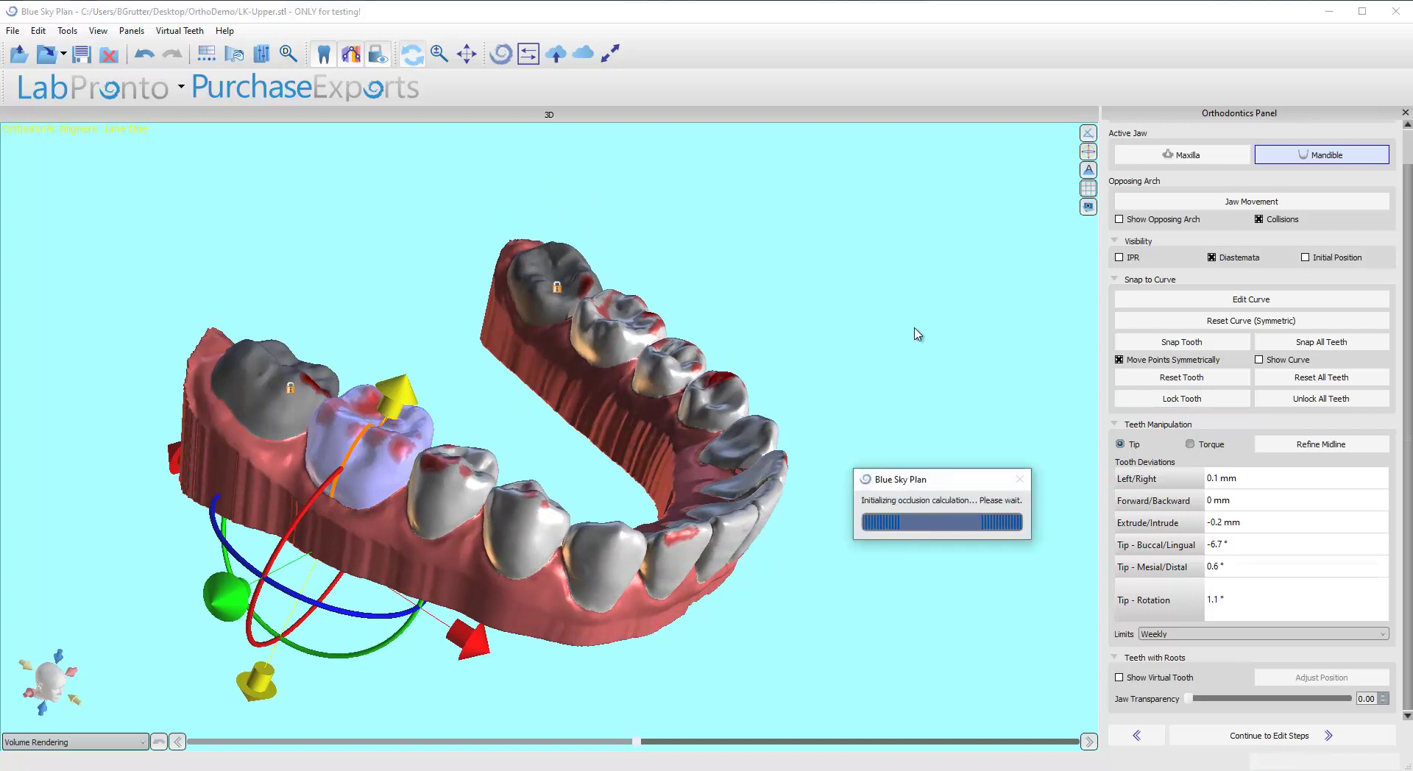
Intrude both mandibular lateral incisors, which show collision marks at their edges, to -0.2 mm each.
{"action": "left_click_drag", "start_coordinate": [929, 399], "coordinate": [725, 625]}
{"action": "left_click_drag", "start_coordinate": [537, 448], "coordinate": [413, 489]}
{"action": "right_click_drag", "start_coordinate": [416, 489], "coordinate": [528, 303]}
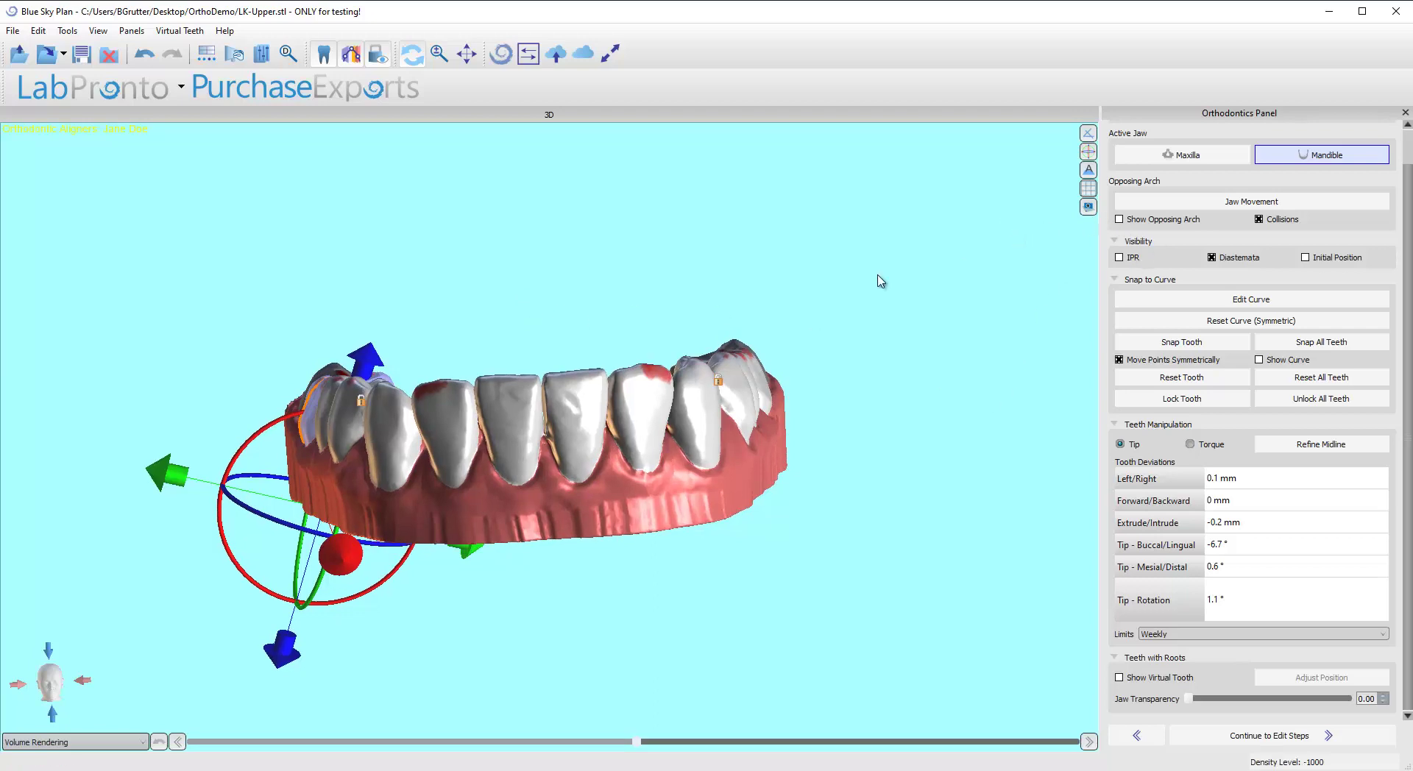
{"action": "right_click_drag", "start_coordinate": [816, 305], "coordinate": [435, 434]}
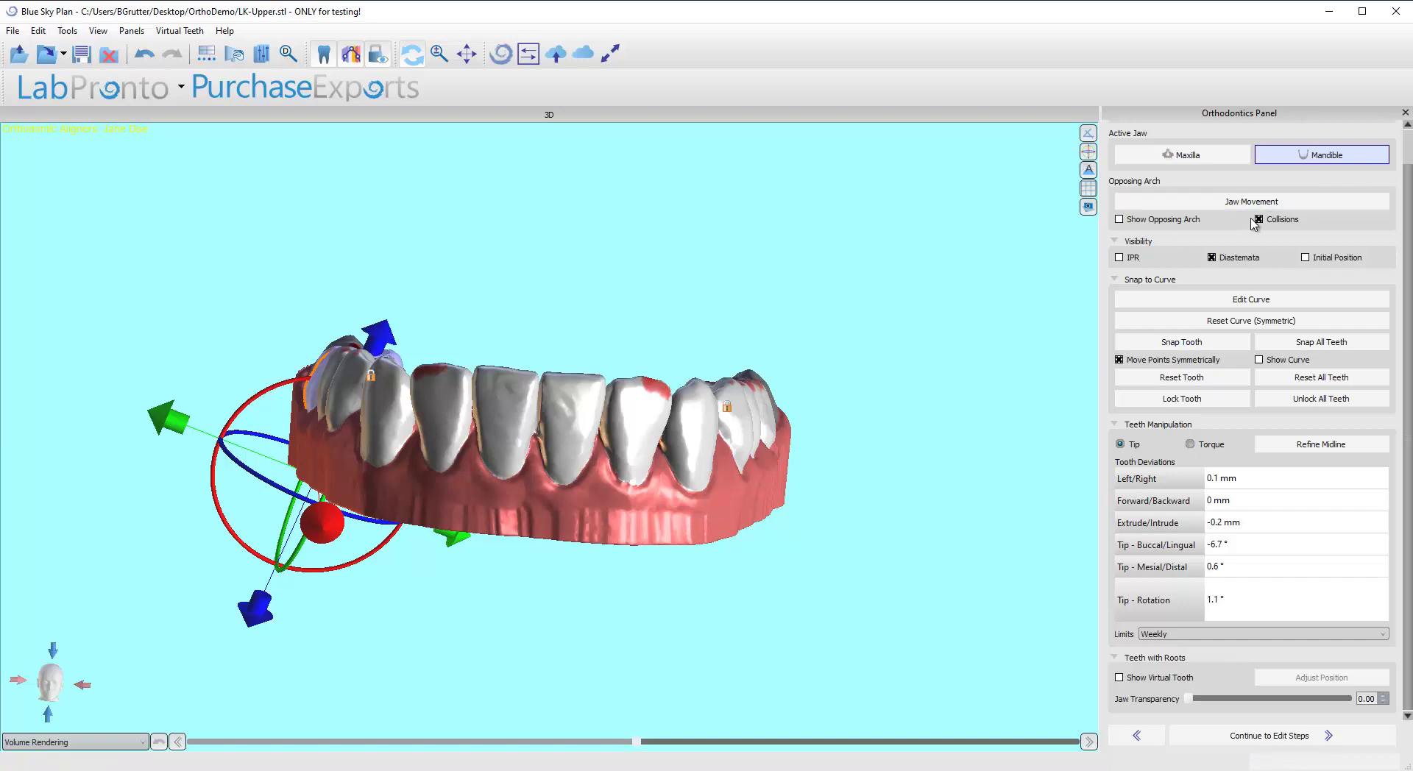
{"action": "right_click_drag", "start_coordinate": [1047, 231], "coordinate": [495, 396]}
{"action": "left_click", "coordinate": [489, 395]}
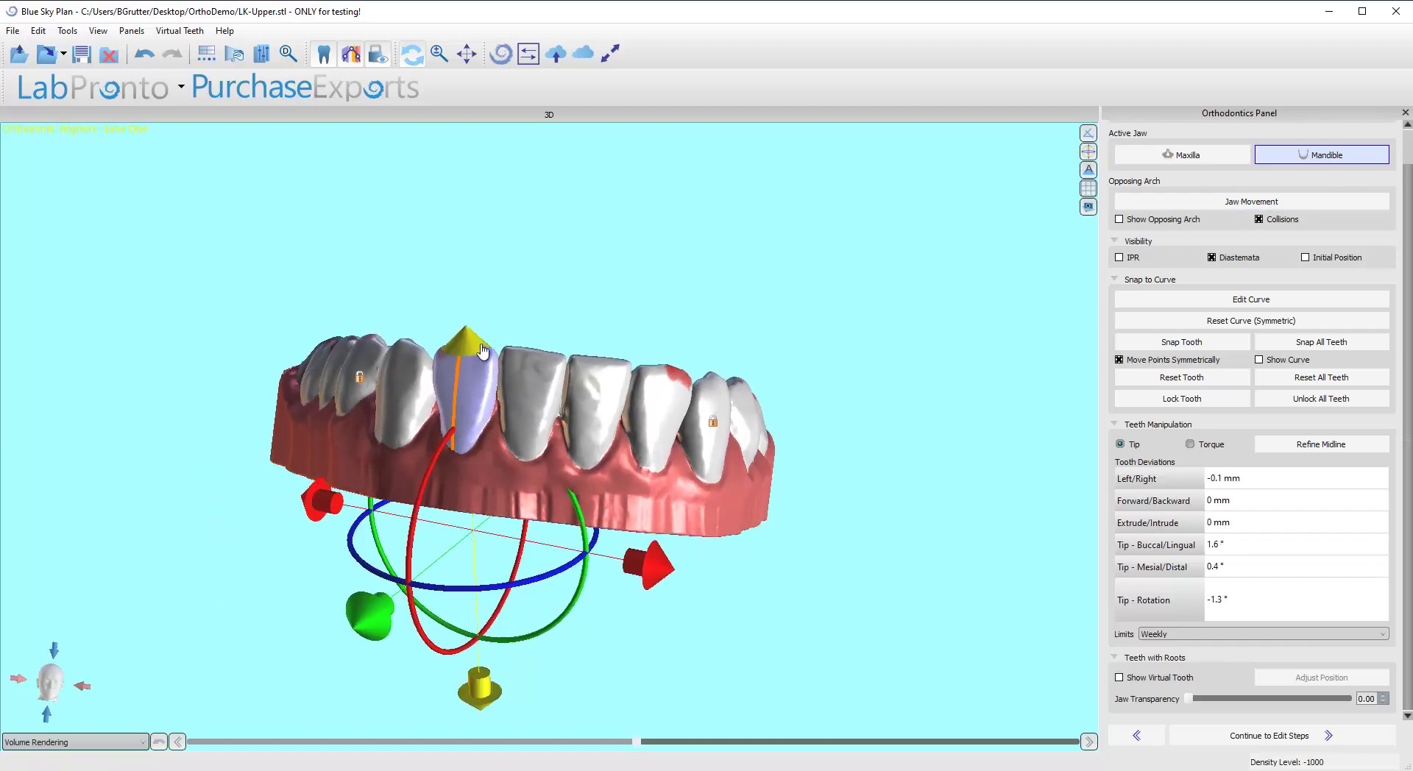
{"action": "left_click_drag", "start_coordinate": [479, 348], "coordinate": [479, 348]}
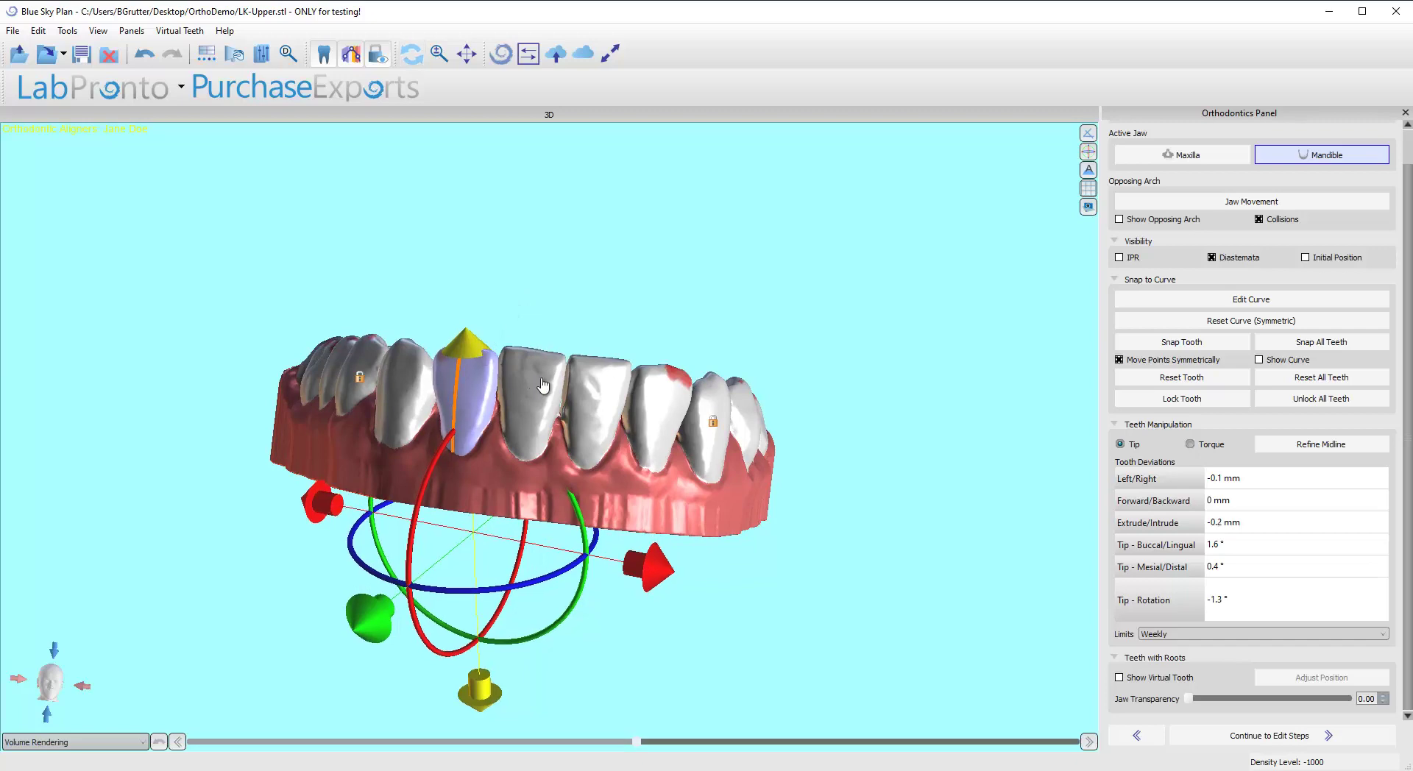
{"action": "right_click_drag", "start_coordinate": [771, 216], "coordinate": [735, 249]}
{"action": "left_click", "coordinate": [646, 412]}
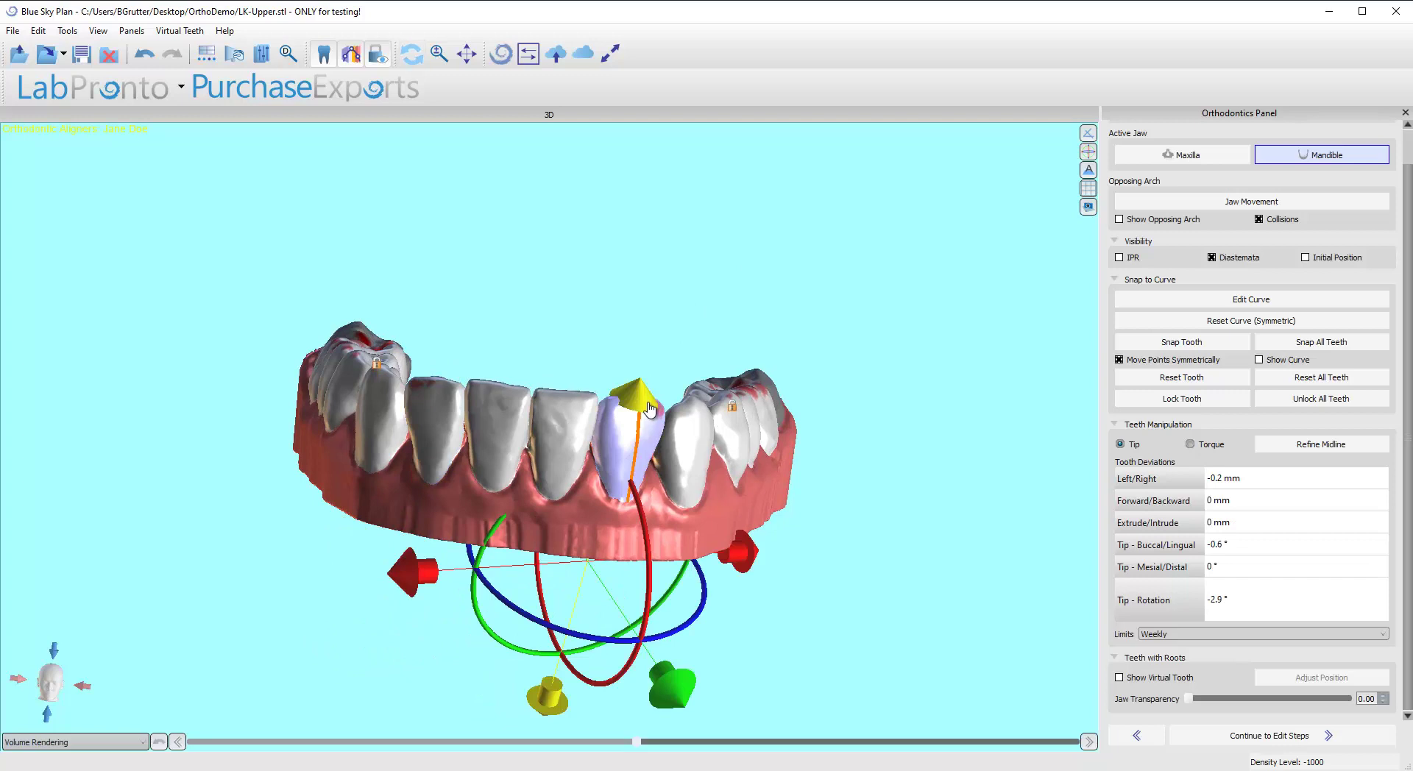
{"action": "left_click_drag", "start_coordinate": [650, 409], "coordinate": [665, 396]}
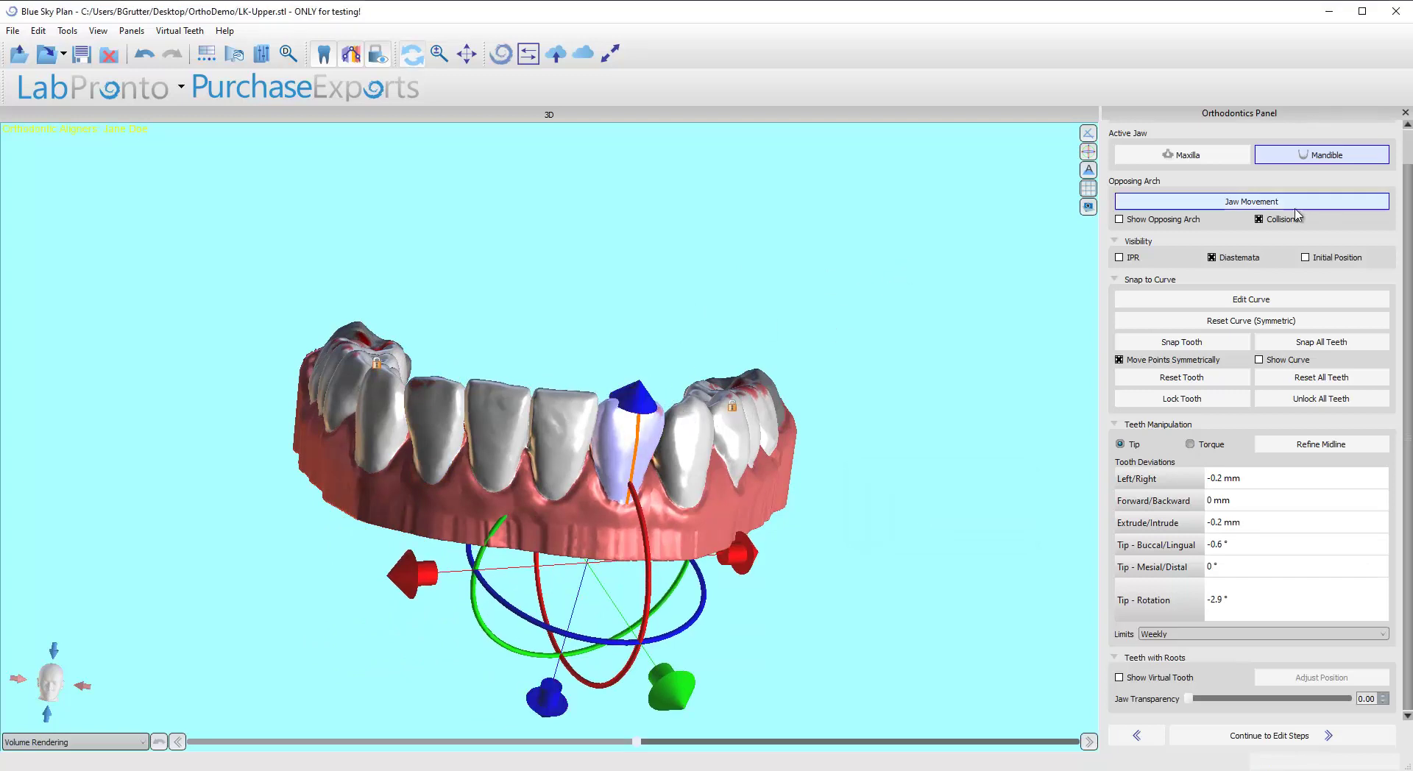
Turn off collision marking, and intrude the mandibular right central incisor to -0.3 mm and the left one to -0.4 mm.
{"action": "left_click", "coordinate": [1258, 219]}
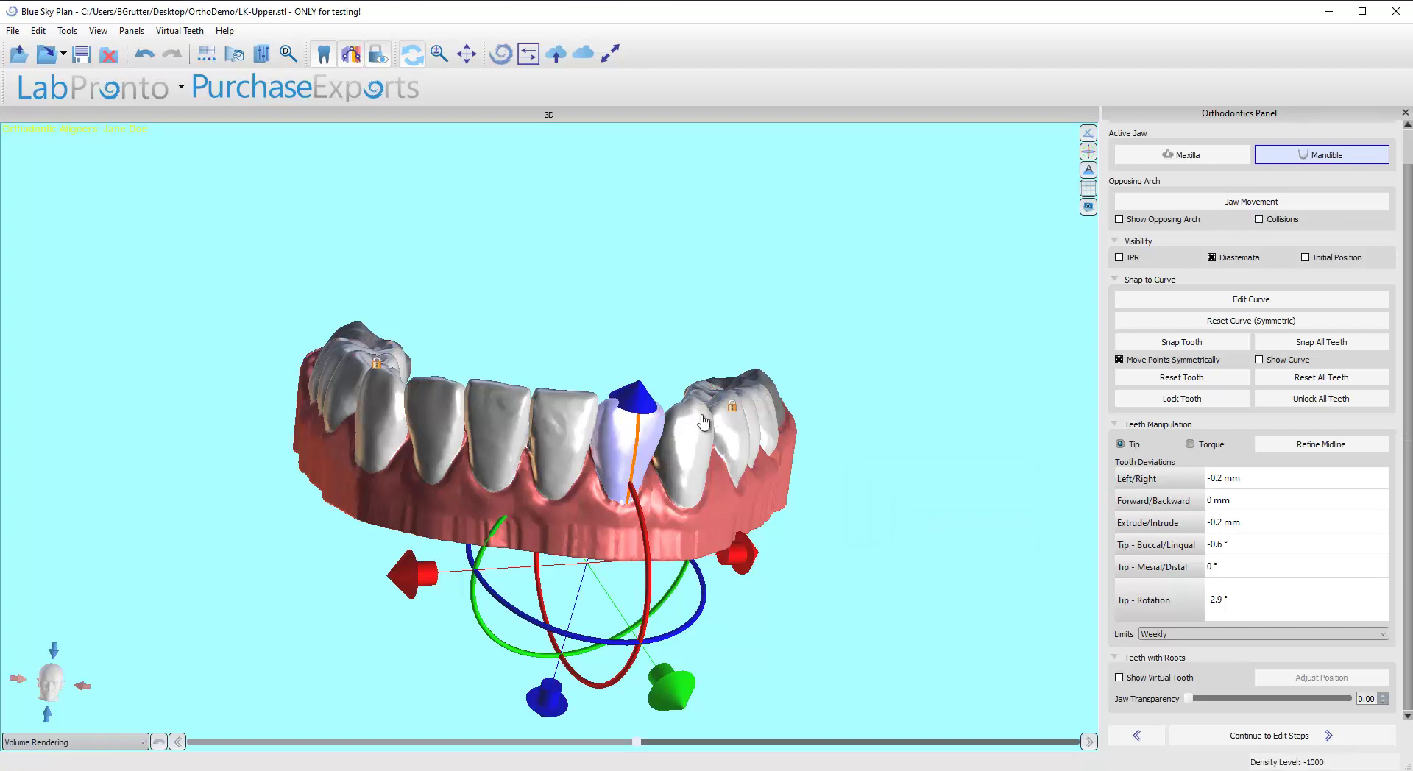
{"action": "left_click", "coordinate": [467, 417]}
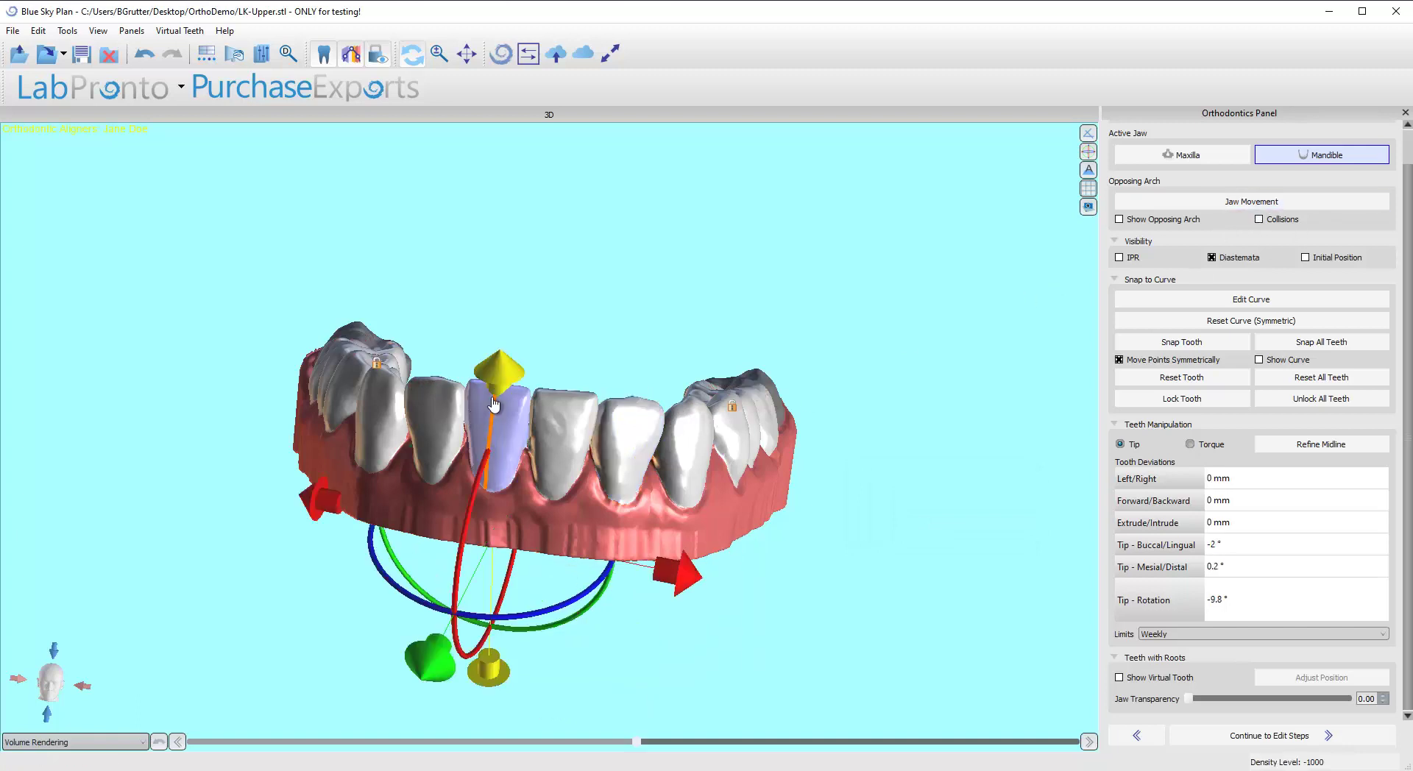
{"action": "left_click_drag", "start_coordinate": [505, 391], "coordinate": [504, 394]}
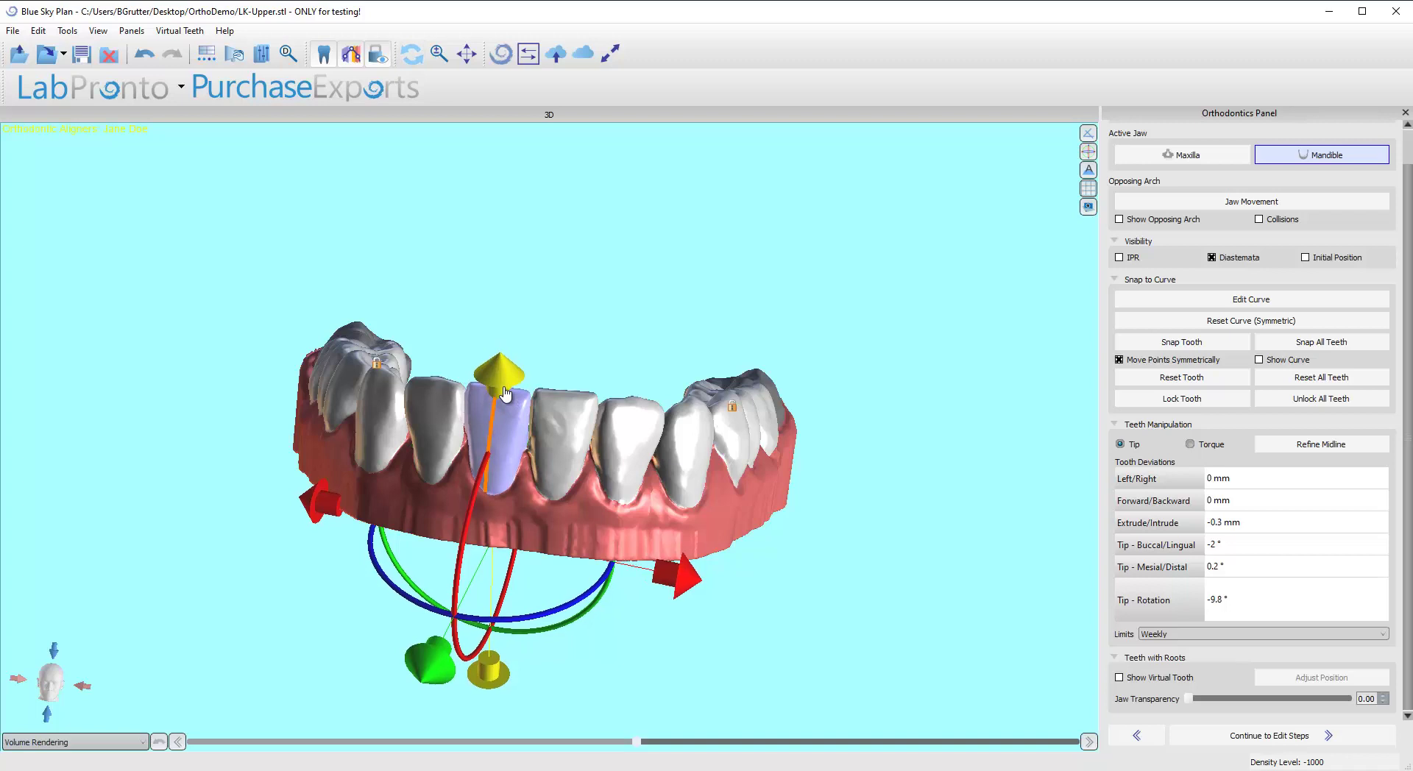
{"action": "left_click", "coordinate": [576, 409]}
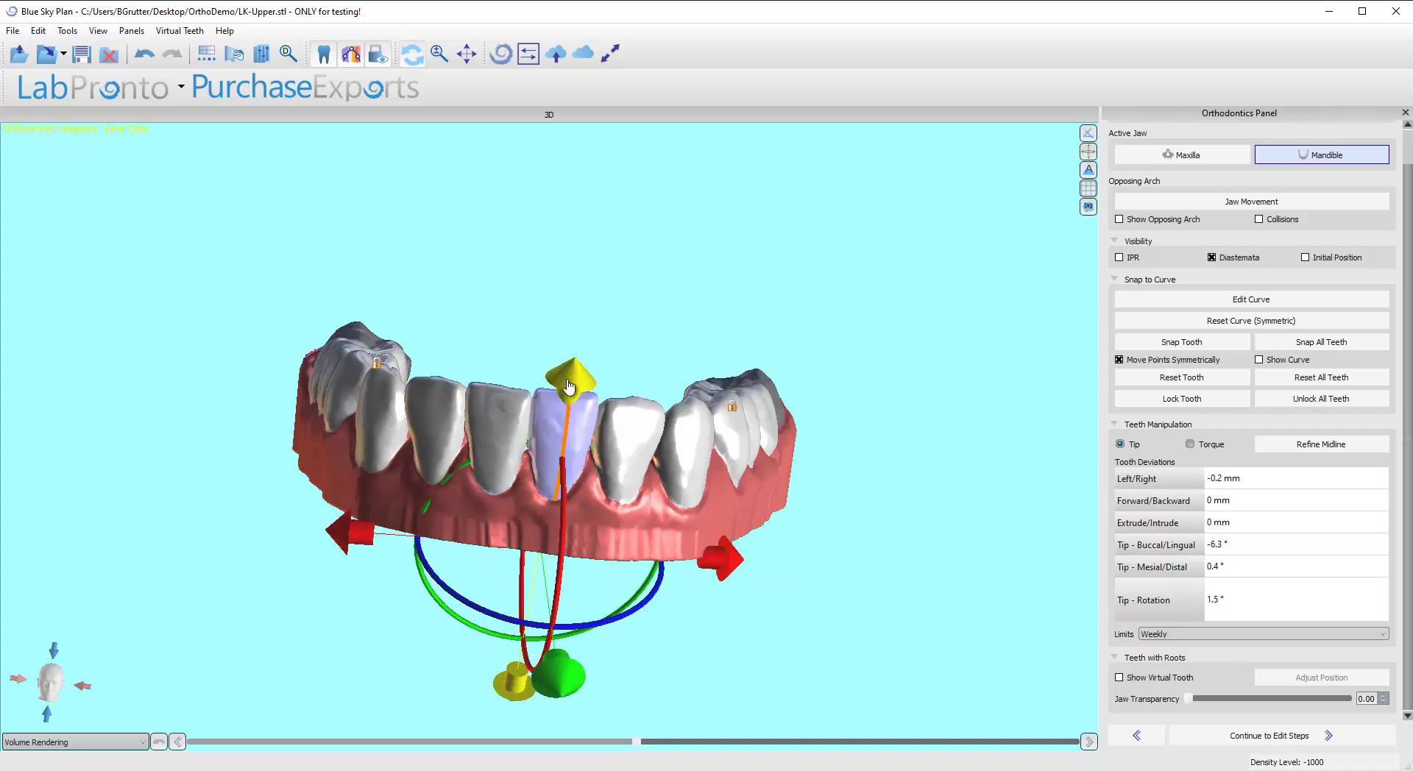
{"action": "left_click_drag", "start_coordinate": [567, 380], "coordinate": [567, 385]}
Examine the mandibular alignment from the occlusal side, and show the opposing arch to check the bite from several angles.
{"action": "left_click_drag", "start_coordinate": [554, 272], "coordinate": [534, 666]}
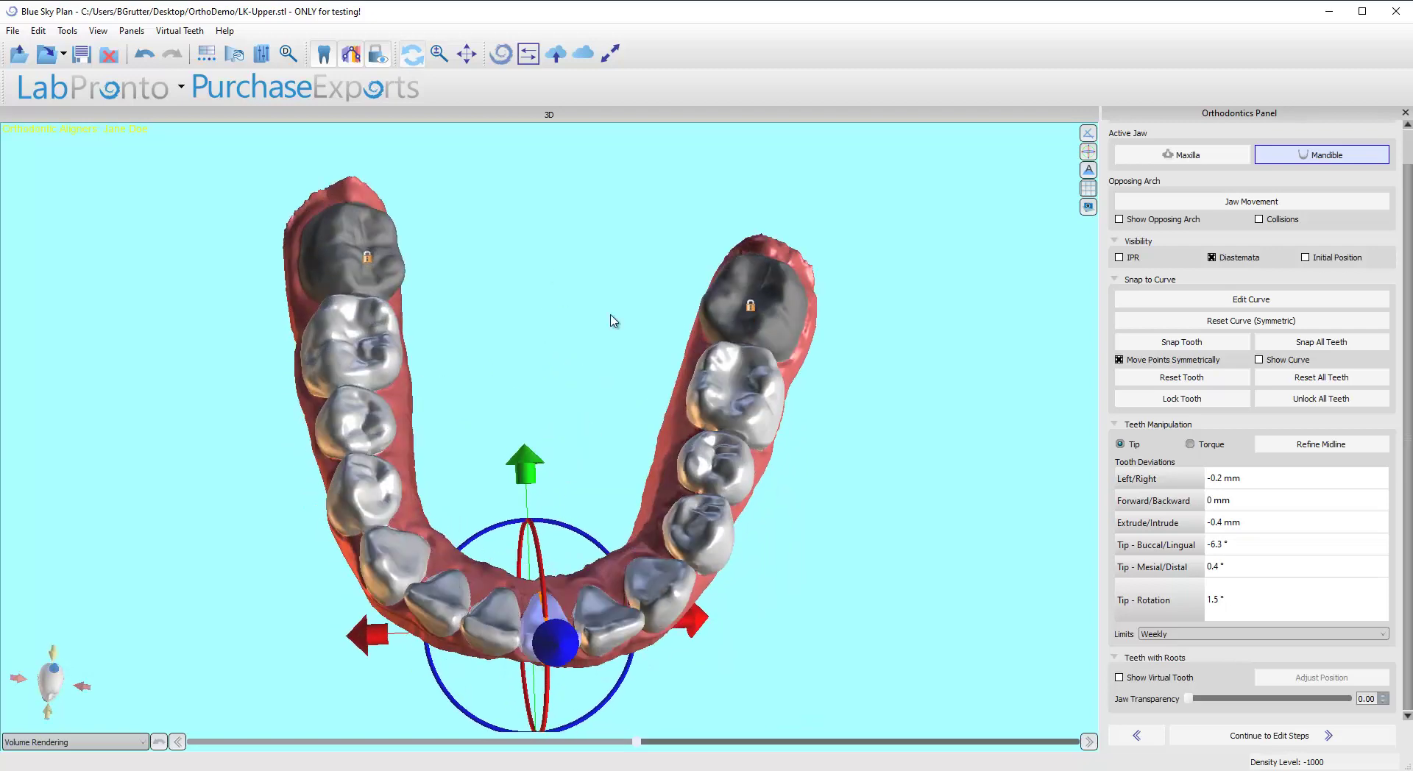
{"action": "left_click_drag", "start_coordinate": [615, 297], "coordinate": [601, 248]}
{"action": "left_click_drag", "start_coordinate": [875, 627], "coordinate": [938, 460]}
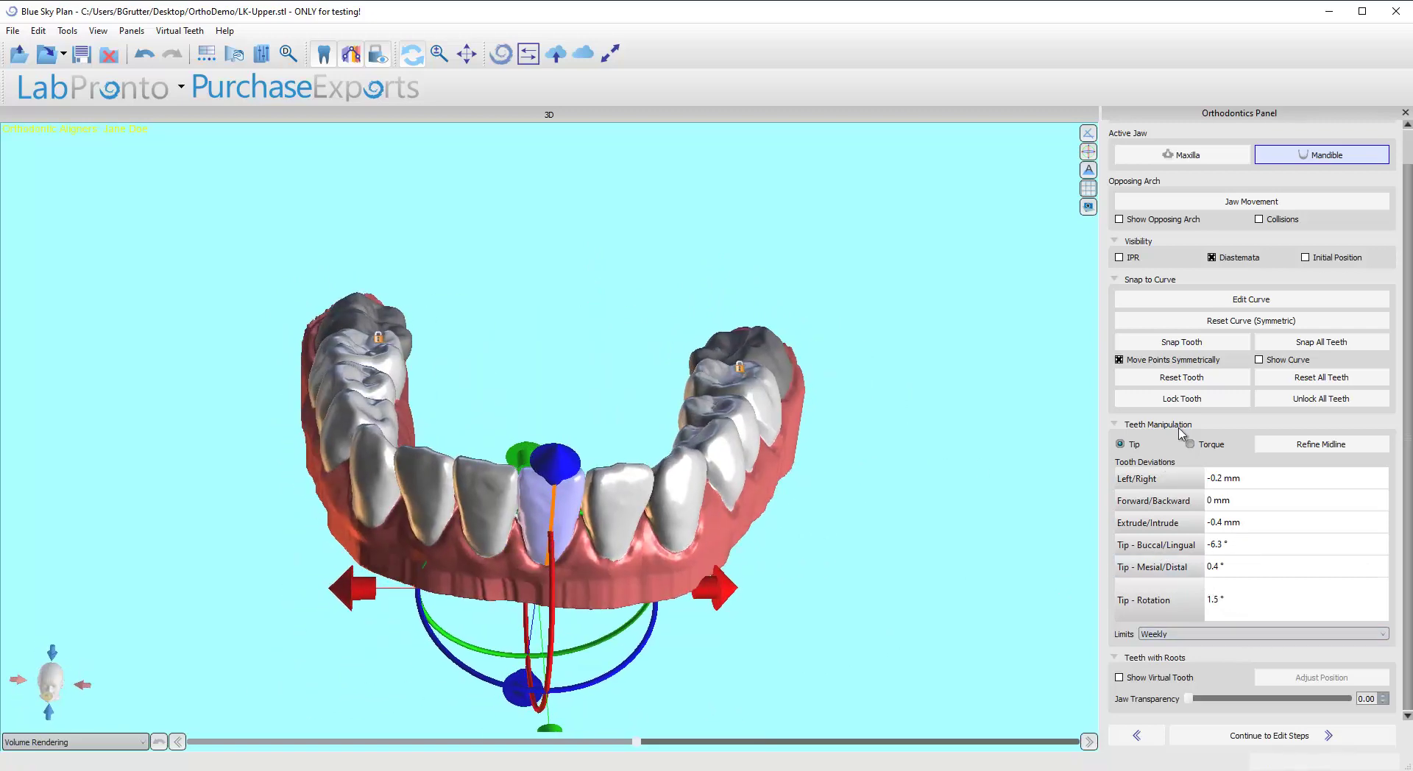
{"action": "left_click", "coordinate": [1118, 219]}
{"action": "left_click_drag", "start_coordinate": [920, 438], "coordinate": [879, 337]}
{"action": "left_click", "coordinate": [836, 354]}
{"action": "left_click_drag", "start_coordinate": [268, 585], "coordinate": [501, 480]}
{"action": "scroll", "coordinate": [631, 542], "scroll_direction": "down", "scroll_amount": 3}
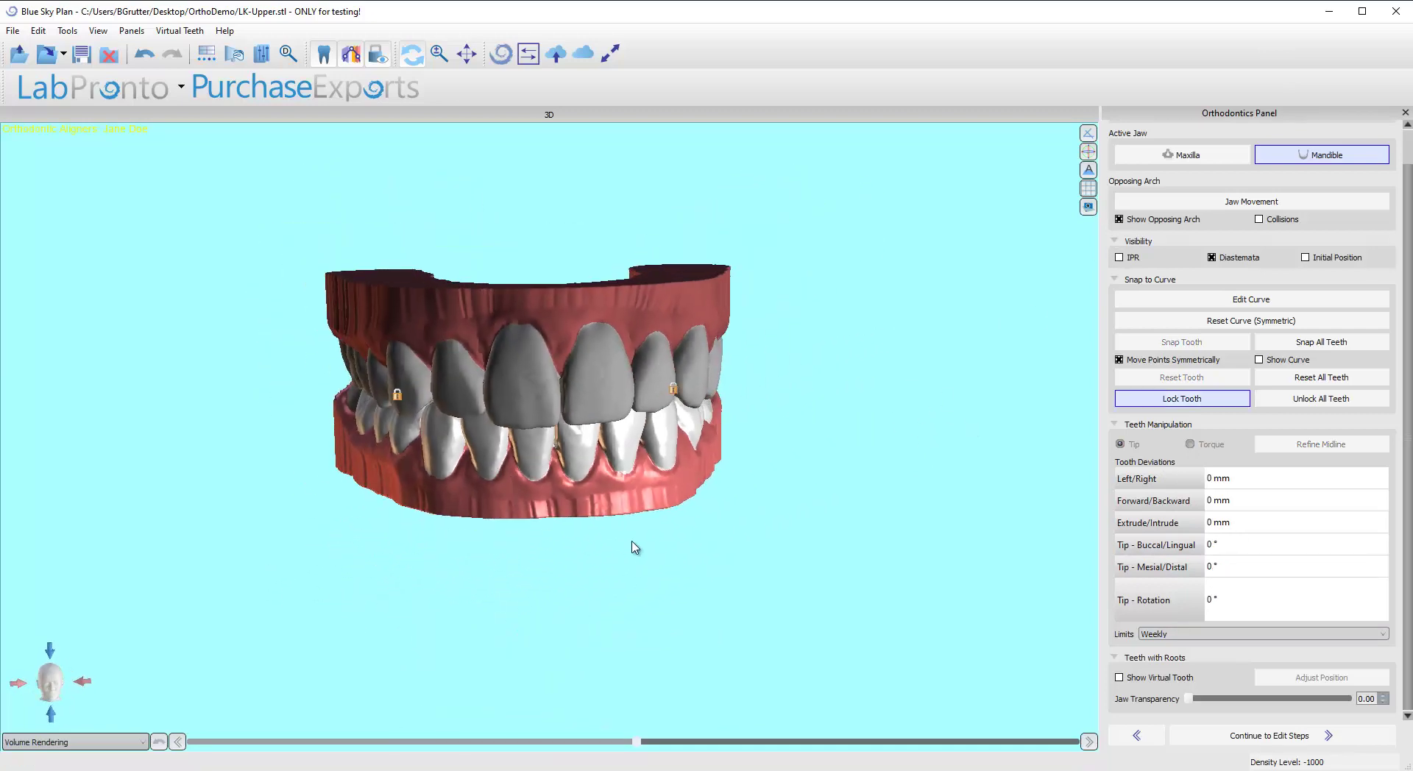
{"action": "left_click_drag", "start_coordinate": [633, 547], "coordinate": [342, 467]}
{"action": "left_click_drag", "start_coordinate": [853, 313], "coordinate": [744, 493]}
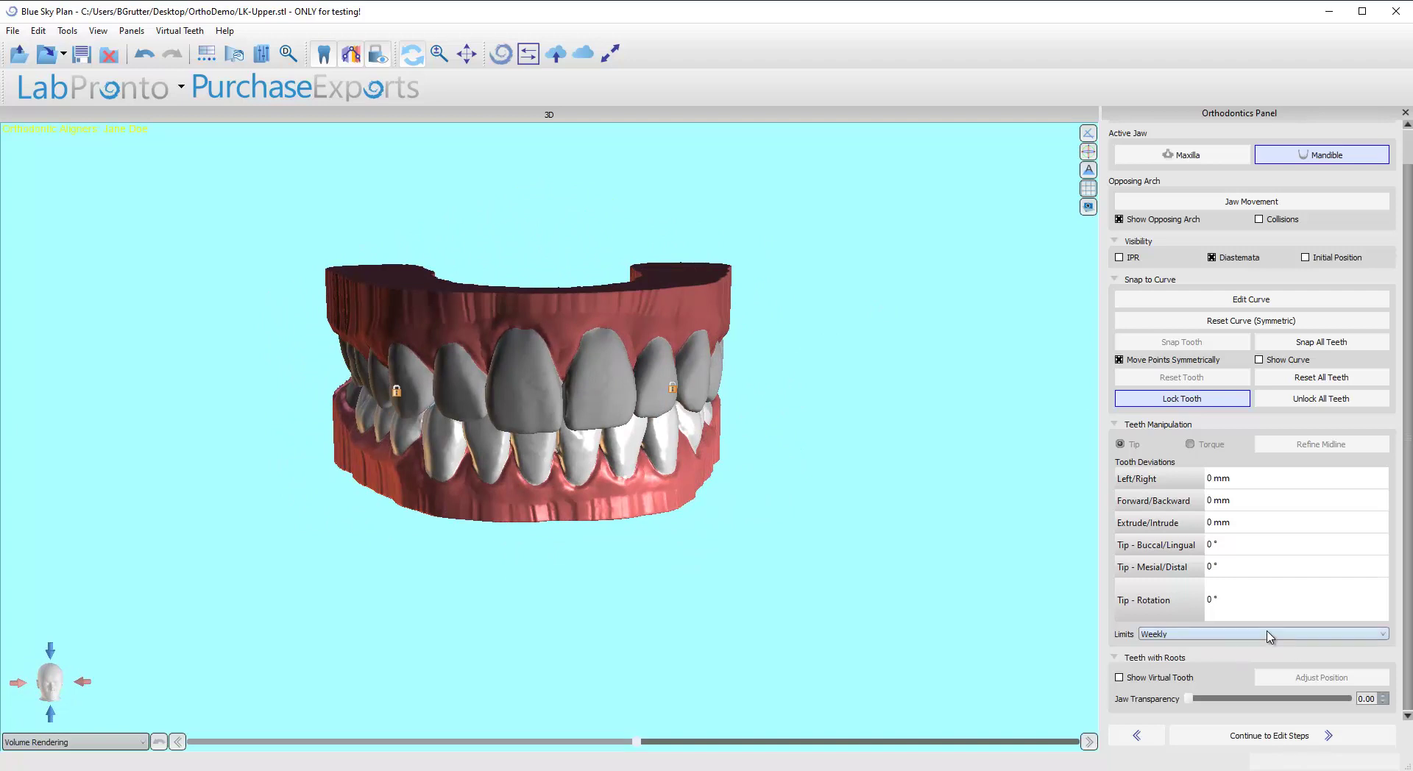
Set the tooth movement limits to Biweekly and continue to the treatment step editing stage.
{"action": "left_click", "coordinate": [1266, 635]}
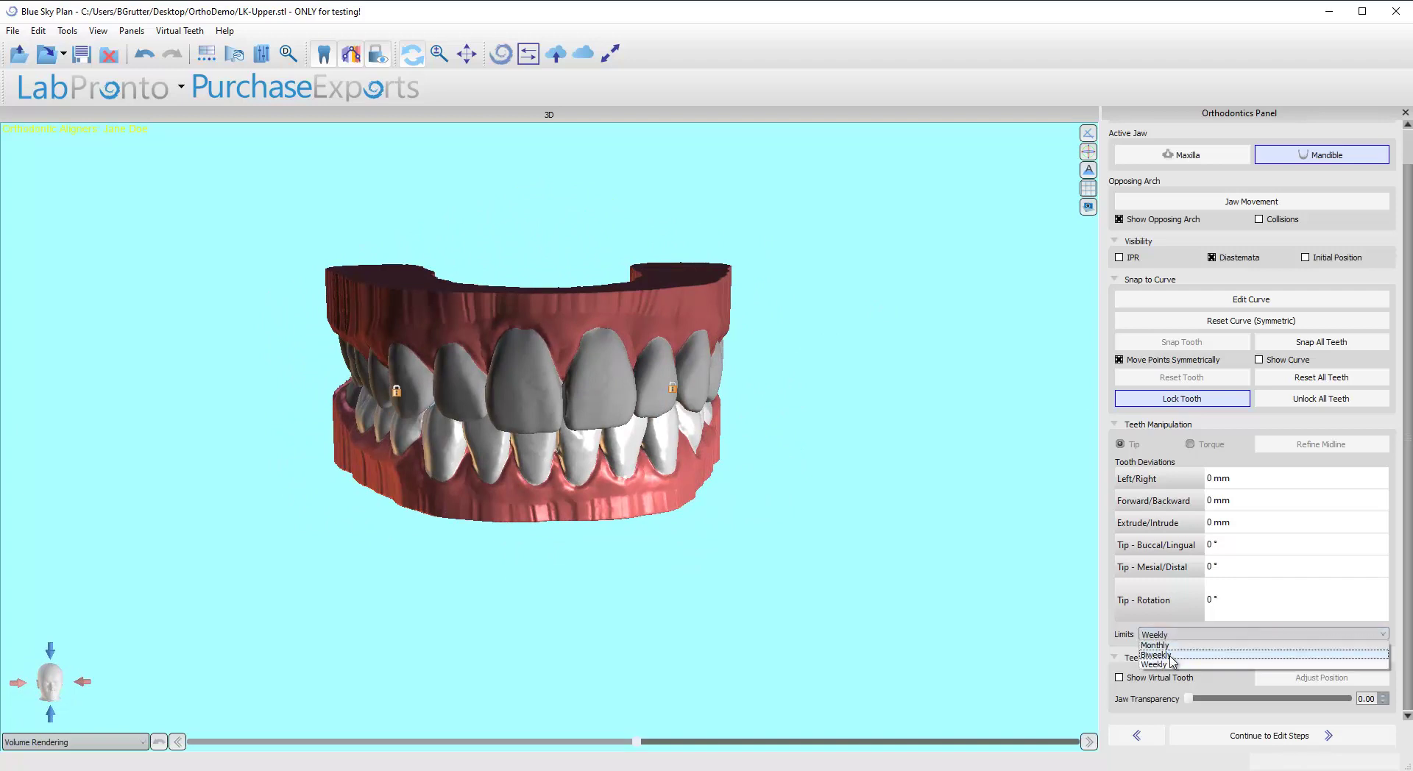
{"action": "left_click", "coordinate": [1163, 658]}
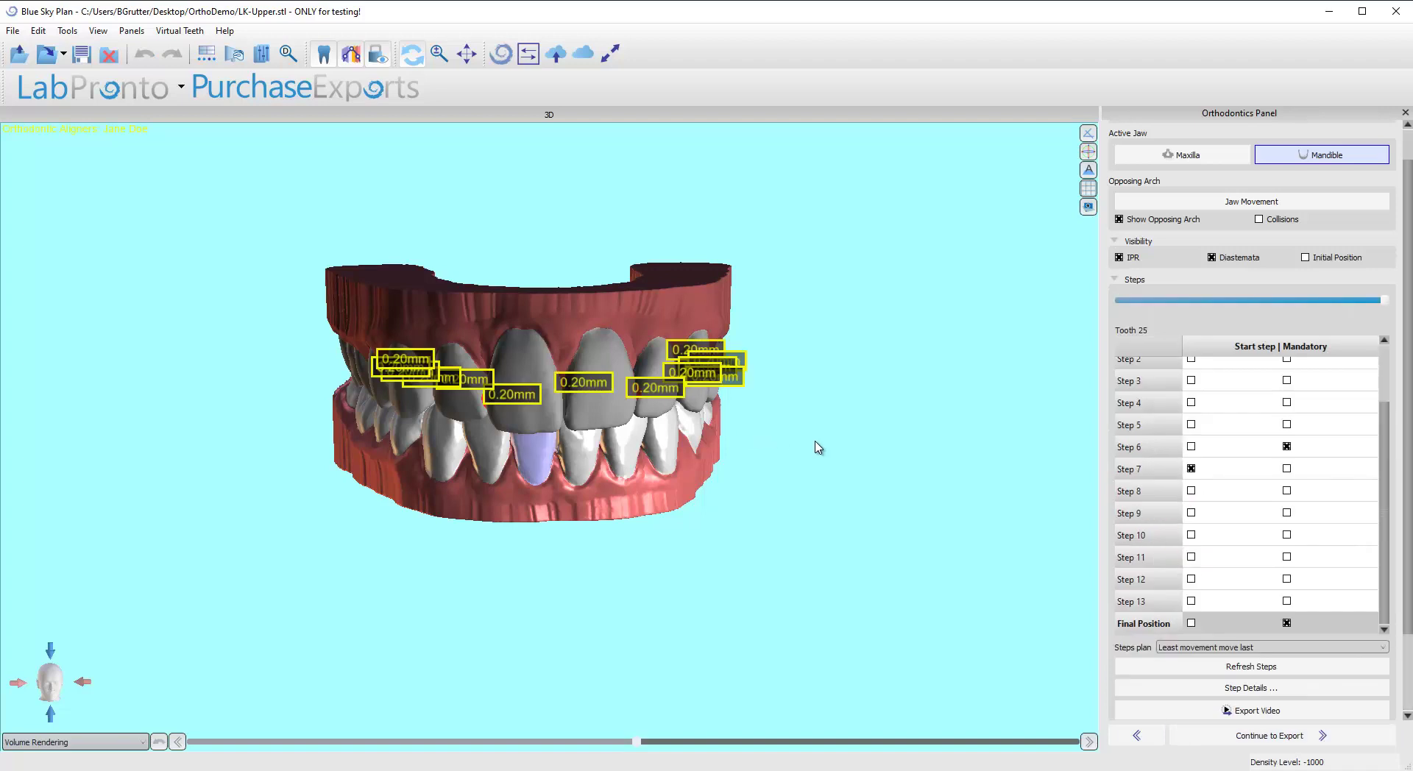
Review the final tooth positions and IPR labels for the mandible and the maxilla, viewing the bite from the front and side.
{"action": "left_click_drag", "start_coordinate": [931, 422], "coordinate": [1016, 489]}
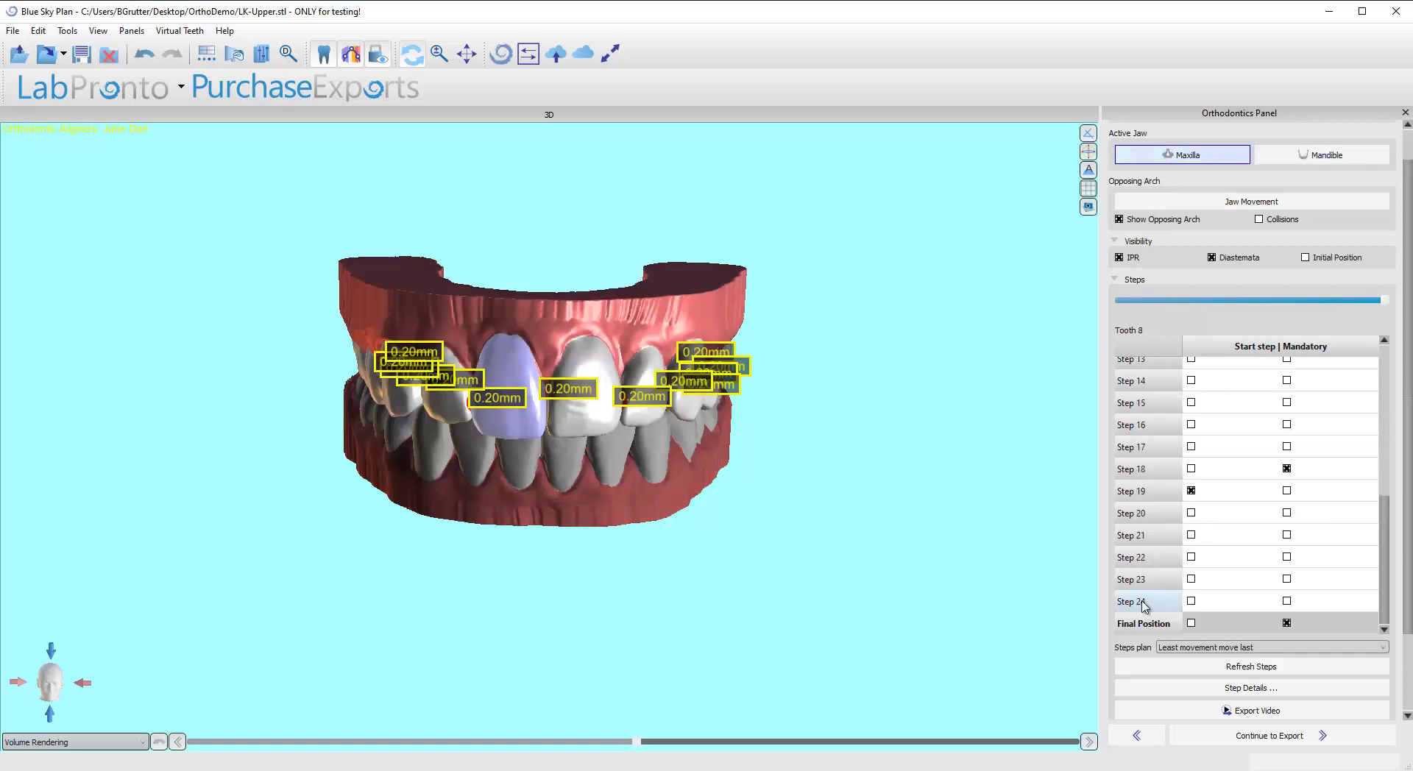
{"action": "left_click_drag", "start_coordinate": [1004, 573], "coordinate": [860, 542]}
{"action": "left_click_drag", "start_coordinate": [151, 455], "coordinate": [576, 325]}
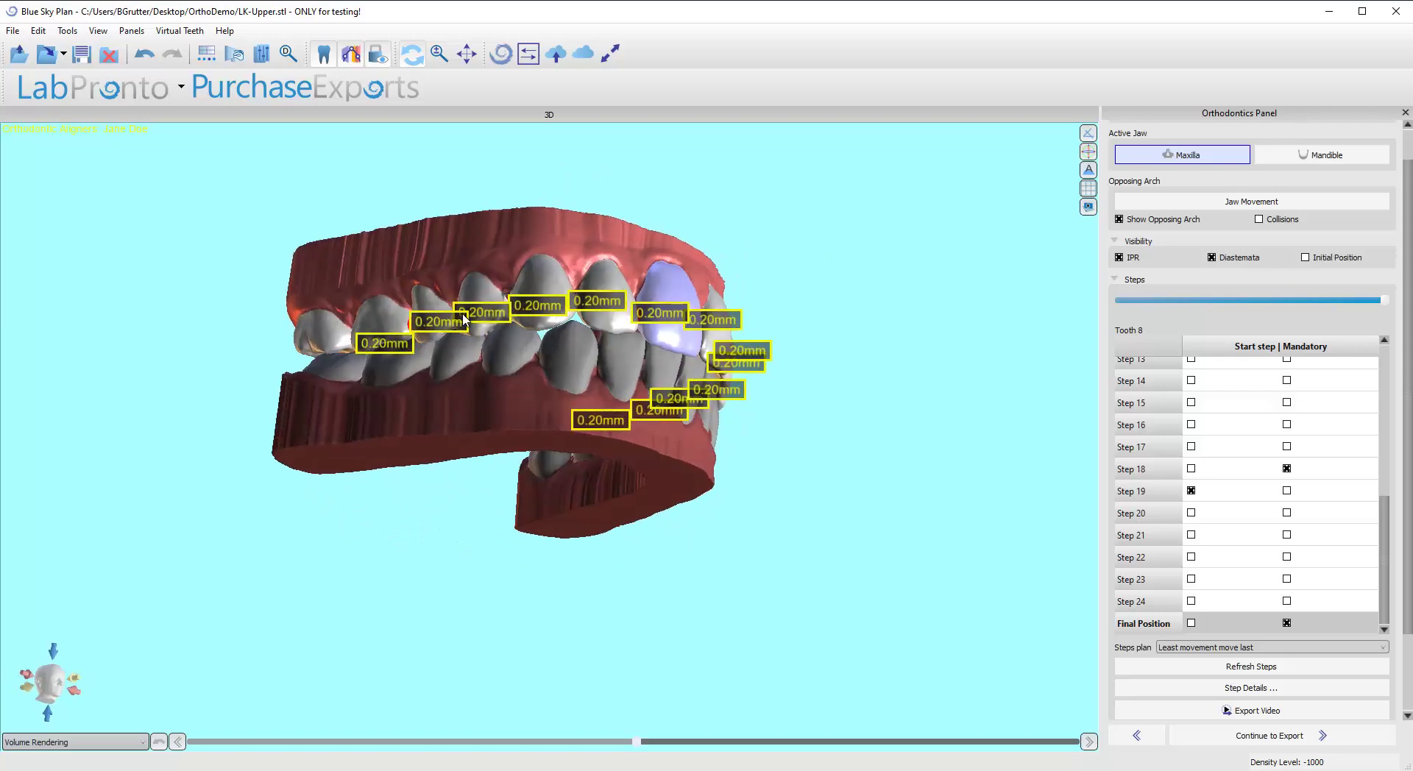
{"action": "left_click_drag", "start_coordinate": [707, 220], "coordinate": [535, 270]}
{"action": "left_click_drag", "start_coordinate": [855, 322], "coordinate": [813, 420]}
{"action": "mouse_move", "coordinate": [557, 593]}
{"action": "left_mouse_down"}
{"action": "mouse_move", "coordinate": [737, 571]}
{"action": "mouse_move", "coordinate": [675, 443]}
{"action": "mouse_move", "coordinate": [625, 580]}
{"action": "mouse_move", "coordinate": [849, 404]}
{"action": "mouse_move", "coordinate": [713, 403]}
{"action": "mouse_move", "coordinate": [820, 450]}
{"action": "mouse_move", "coordinate": [545, 651]}
{"action": "mouse_move", "coordinate": [554, 440]}
{"action": "mouse_move", "coordinate": [571, 598]}
{"action": "left_mouse_up"}
{"action": "left_click_drag", "start_coordinate": [894, 409], "coordinate": [863, 389]}
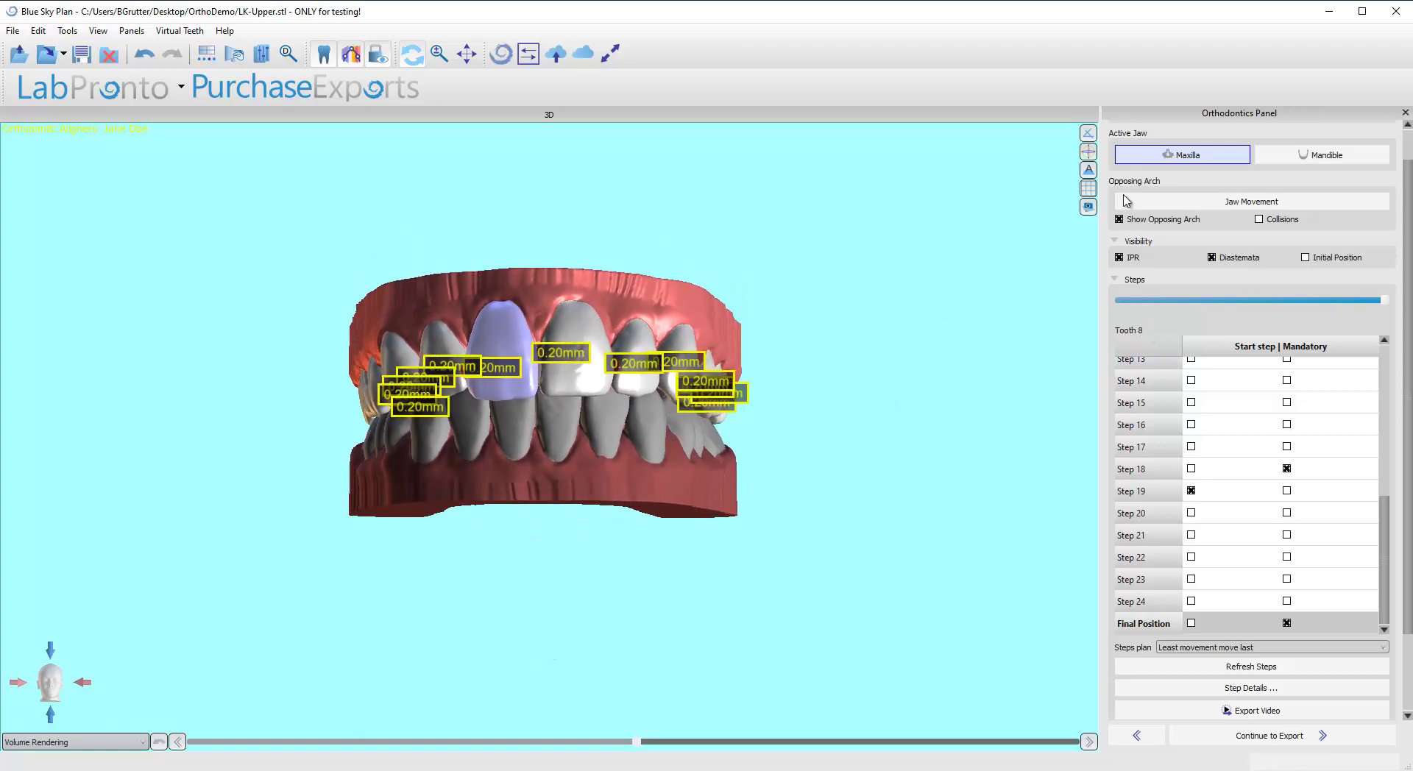